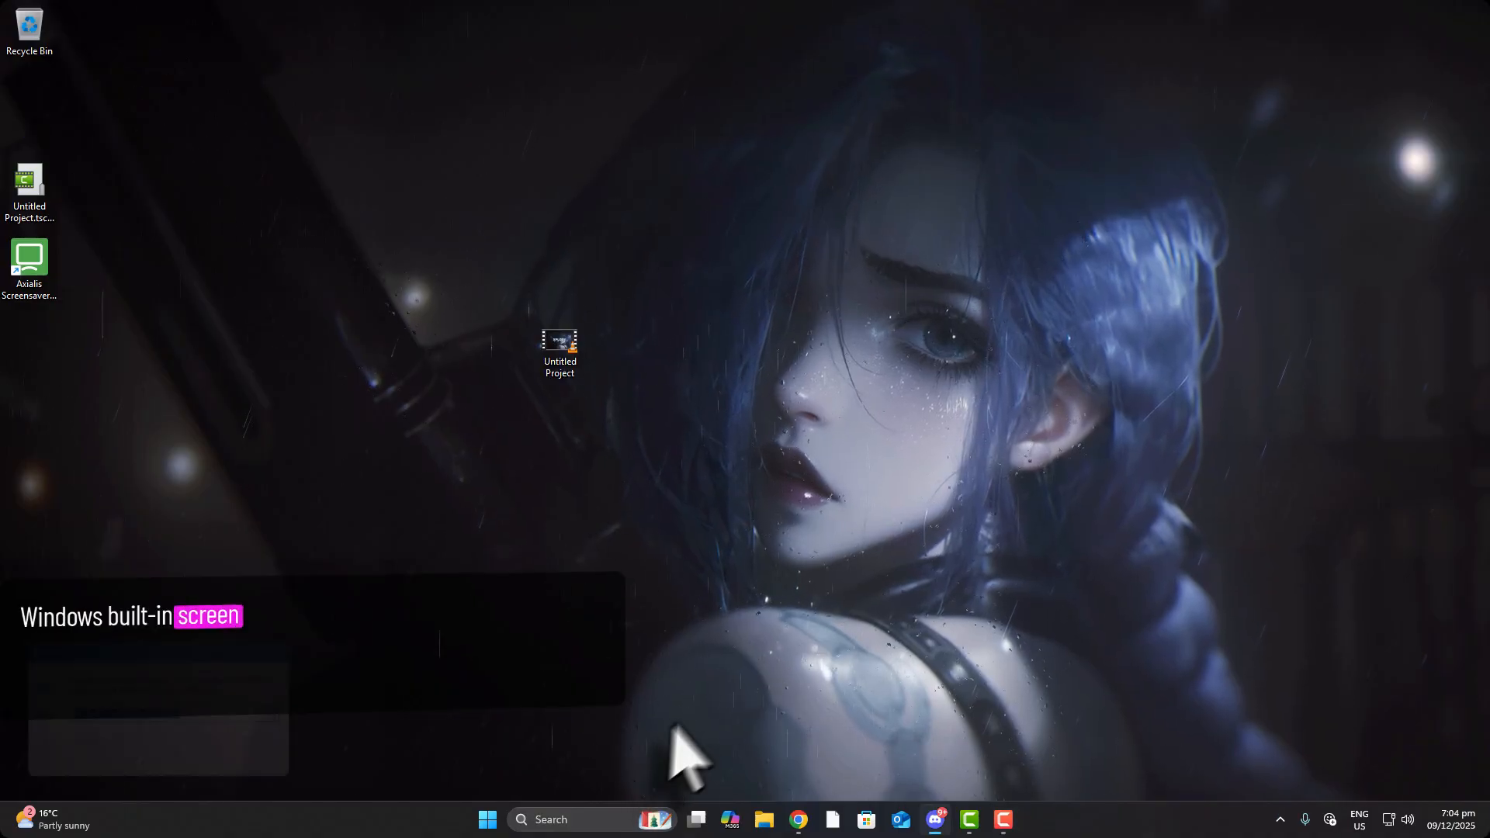
{"action": "key", "text": "super+r"}
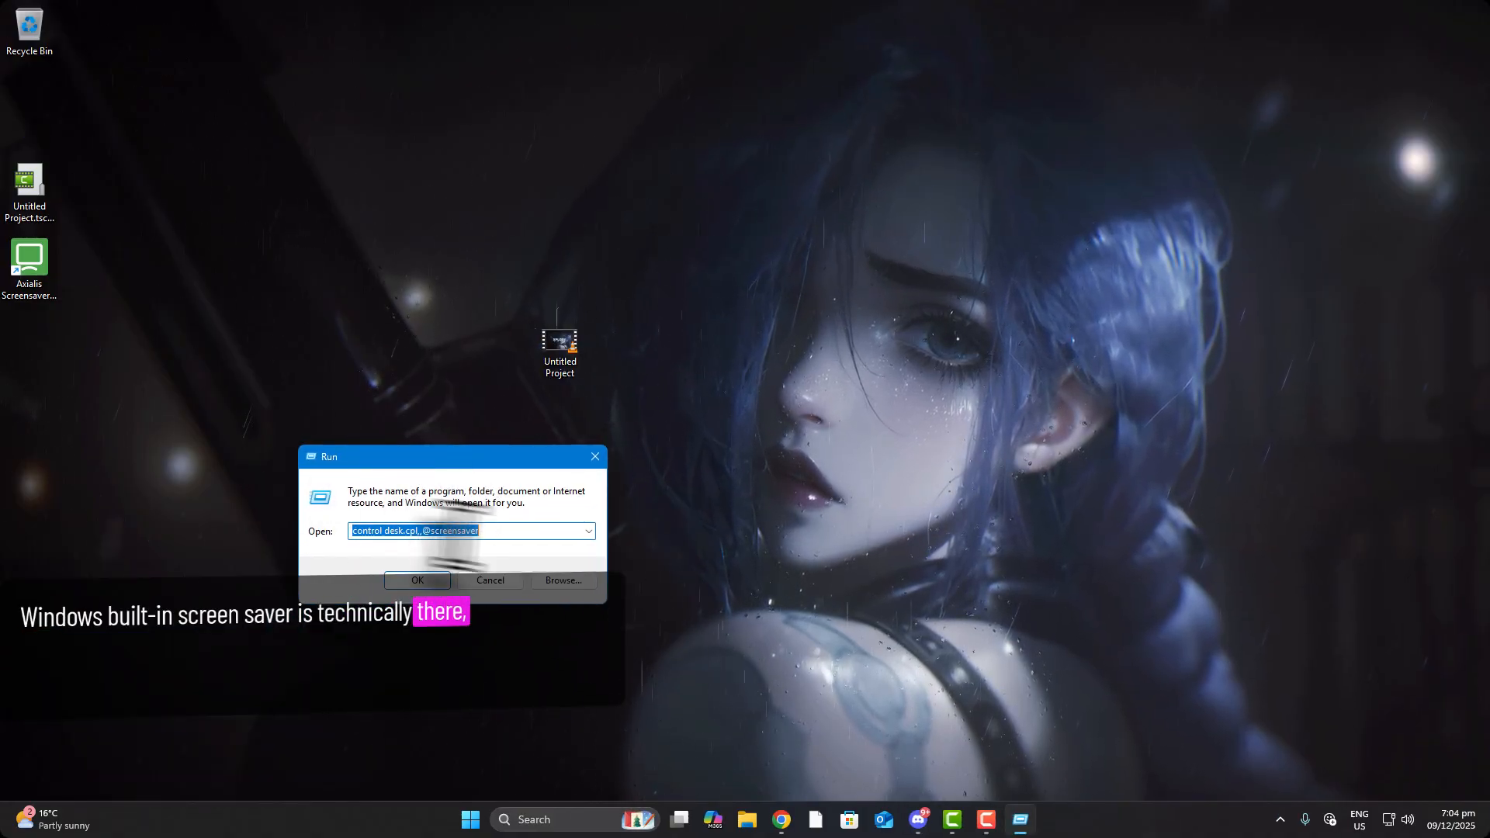
{"action": "left_click", "coordinate": [499, 532]}
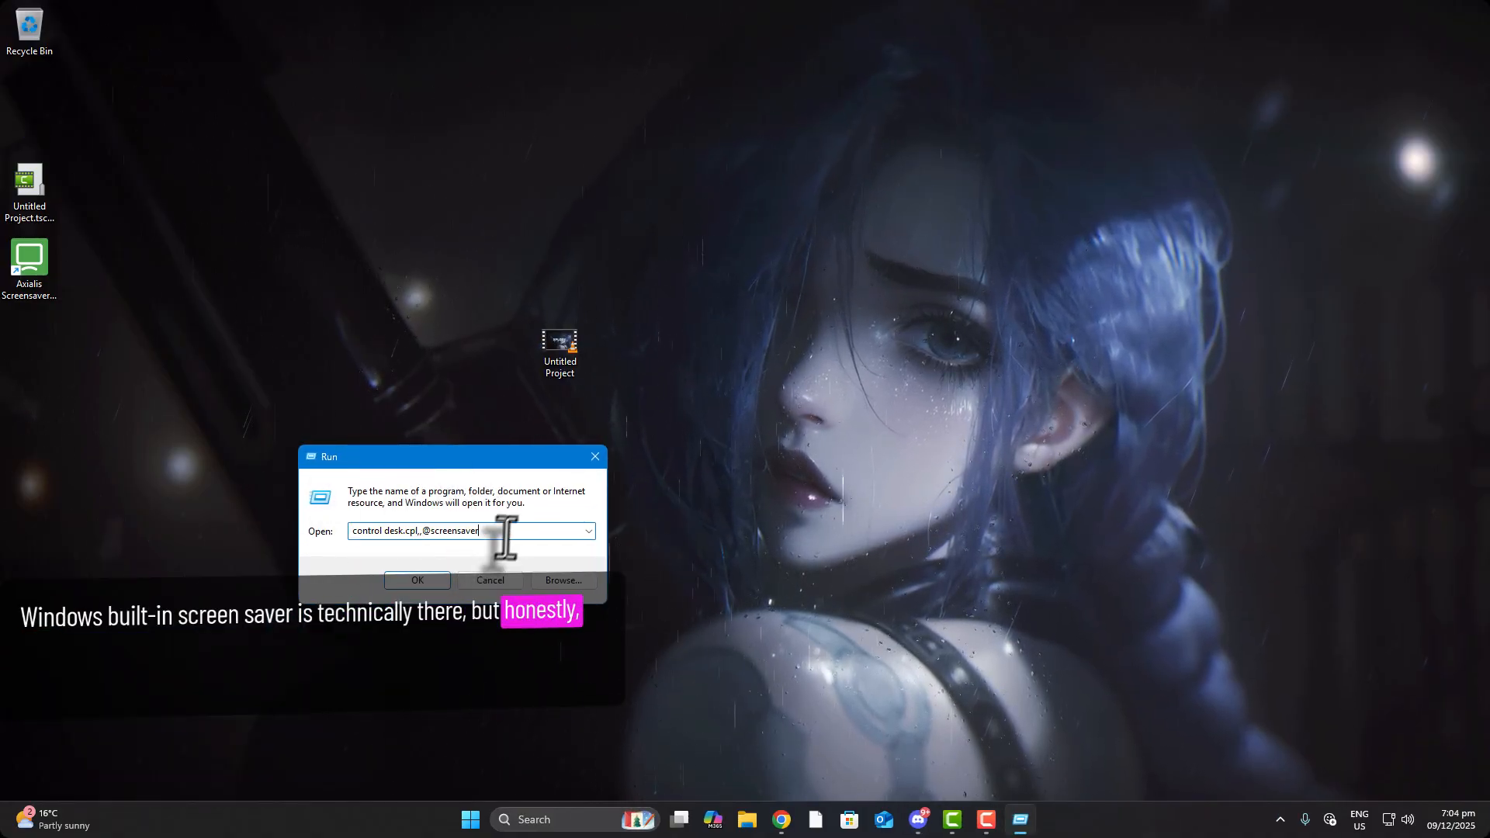
{"action": "left_click_drag", "start_coordinate": [431, 532], "coordinate": [383, 533]}
{"action": "left_click_drag", "start_coordinate": [483, 532], "coordinate": [312, 543]}
{"action": "left_click", "coordinate": [423, 536]}
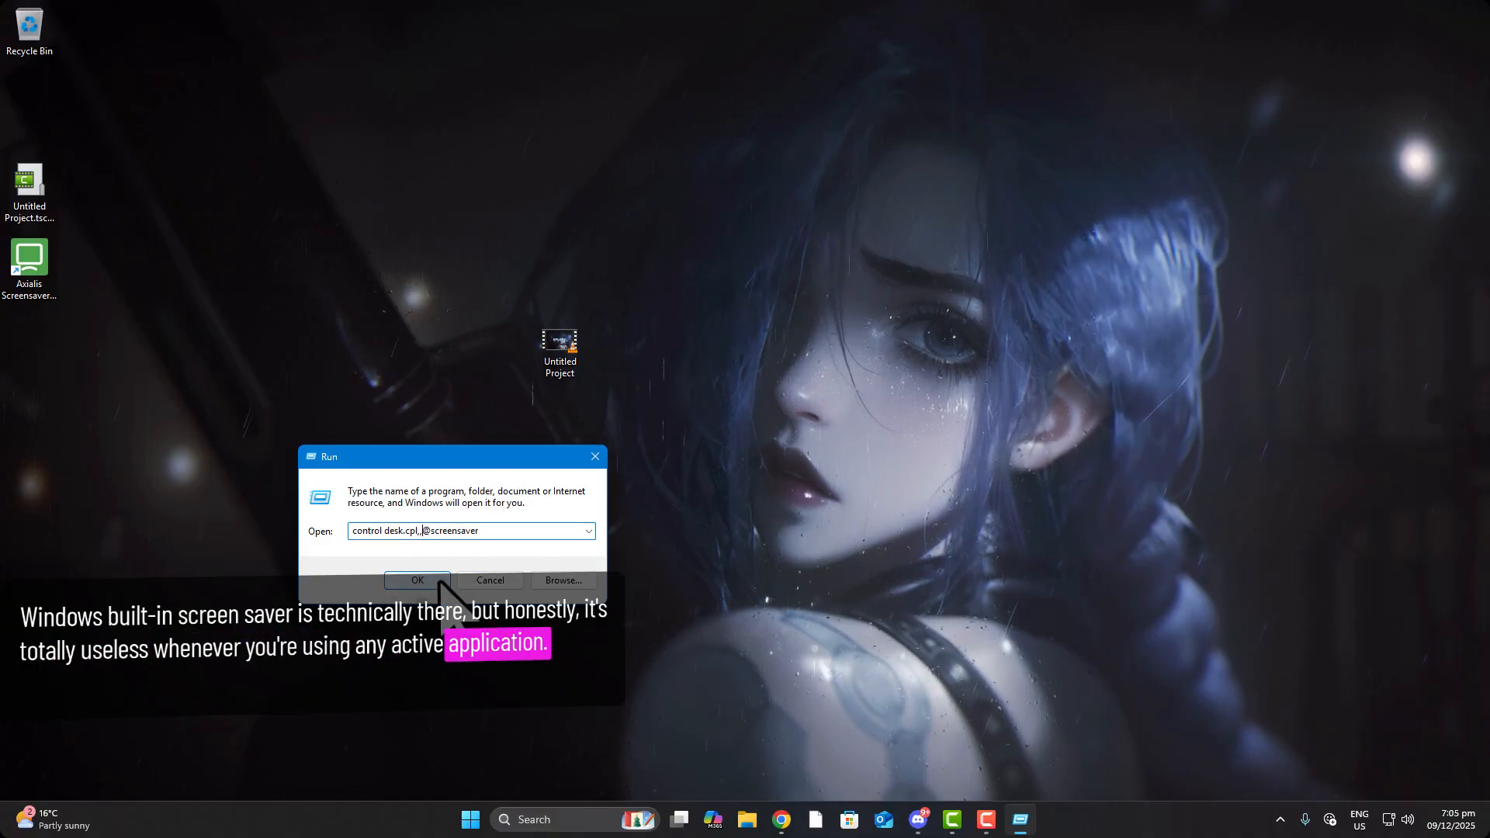
{"action": "left_click", "coordinate": [418, 581]}
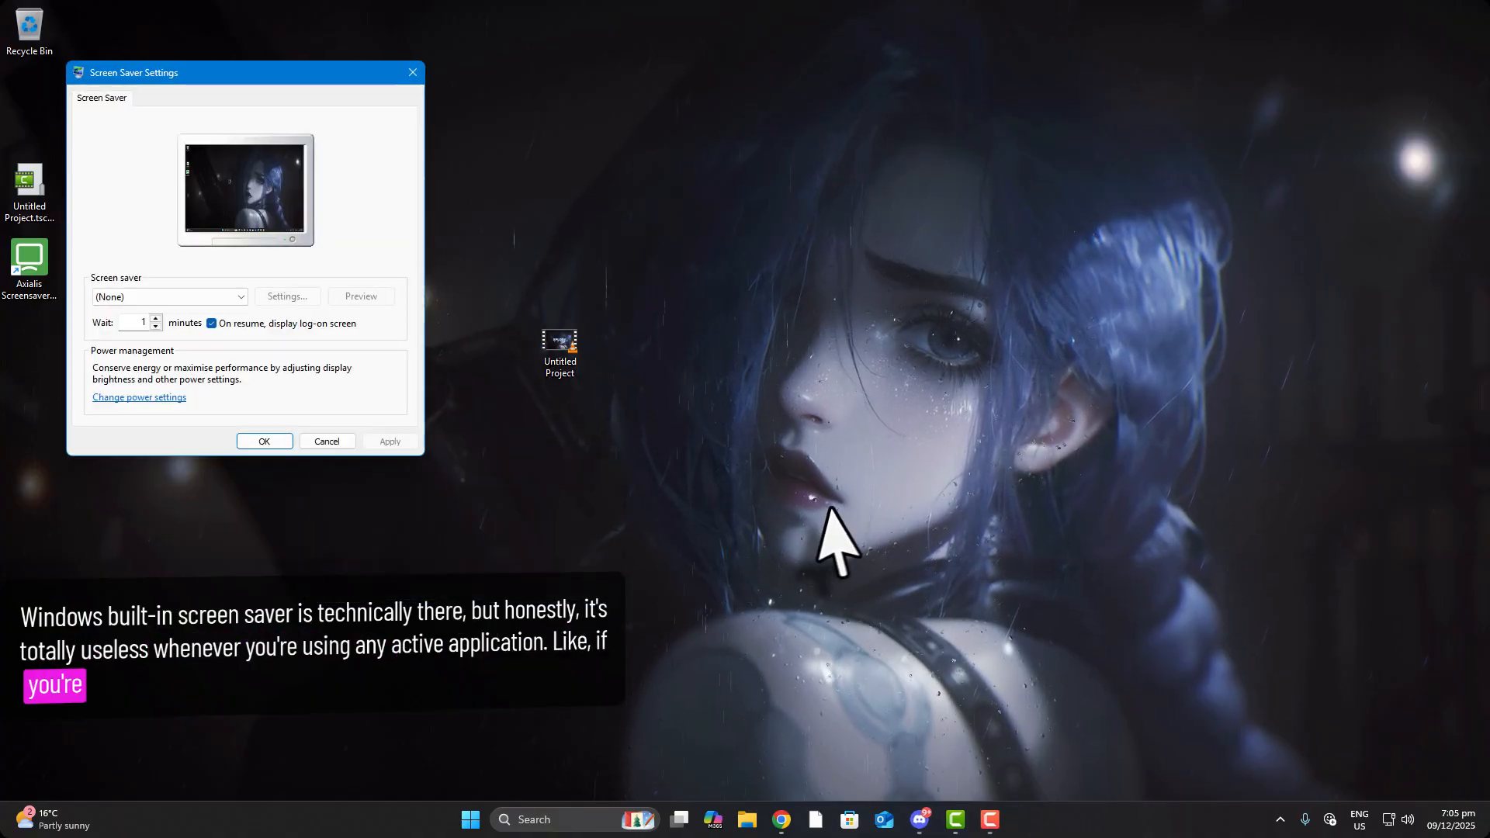
{"action": "left_click_drag", "start_coordinate": [190, 74], "coordinate": [754, 189]}
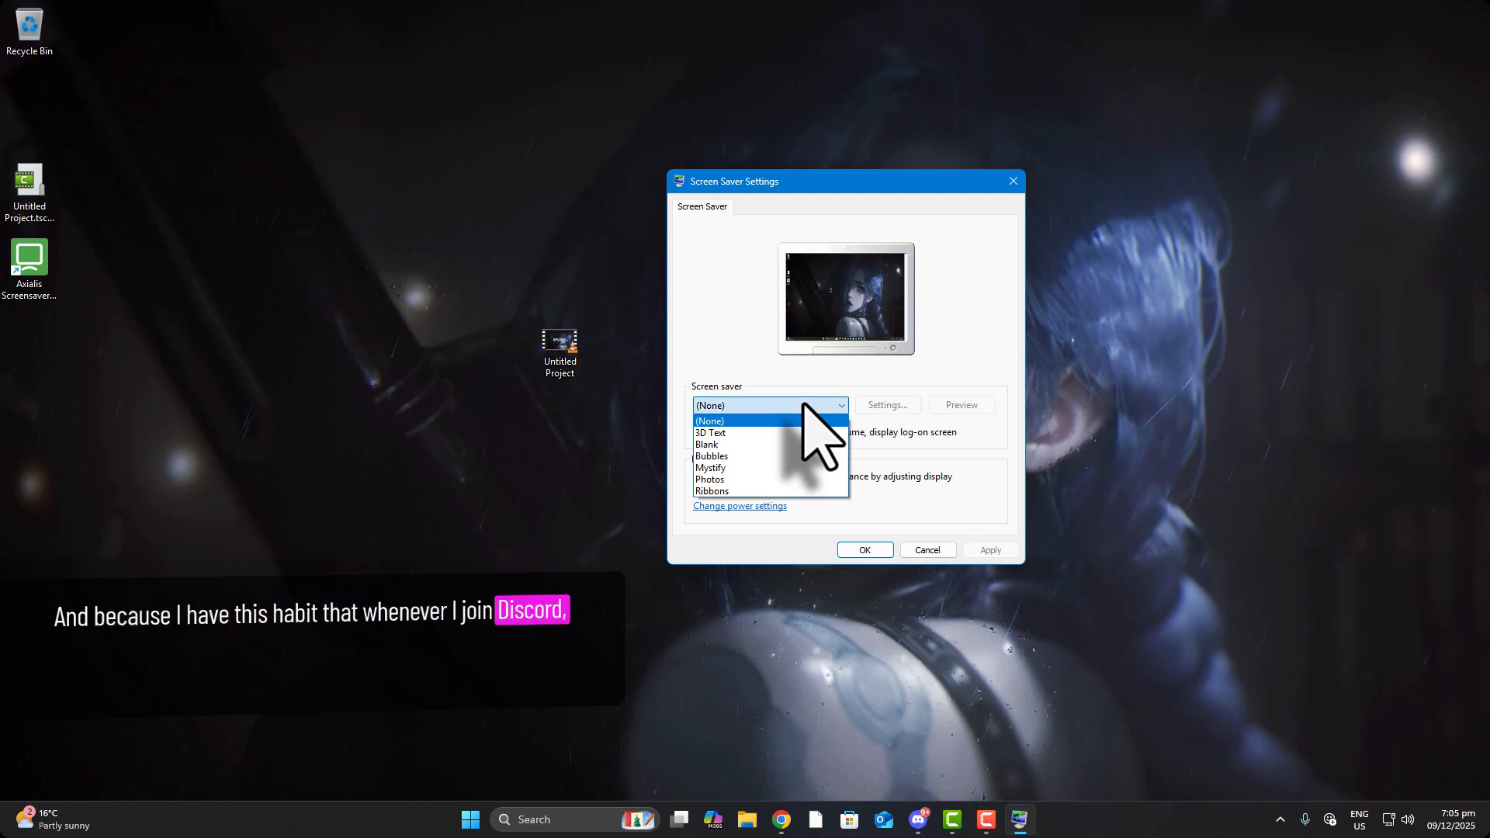
{"action": "left_click", "coordinate": [745, 361]}
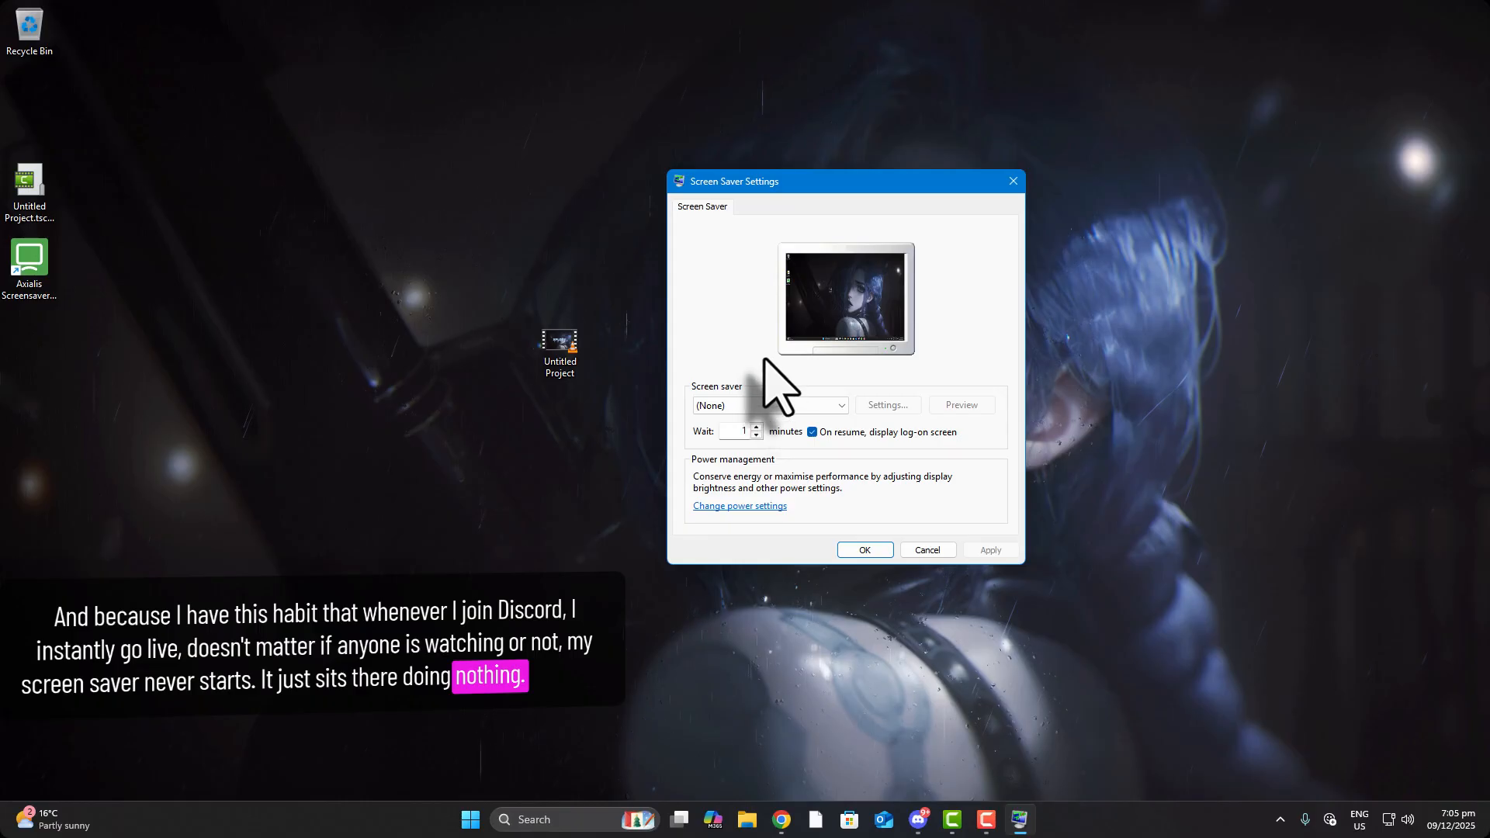
{"action": "left_click", "coordinate": [740, 408]}
Leave the screen saver at (None), move the Untitled Project desktop icon aside, and cancel the settings
{"action": "left_click", "coordinate": [742, 408]}
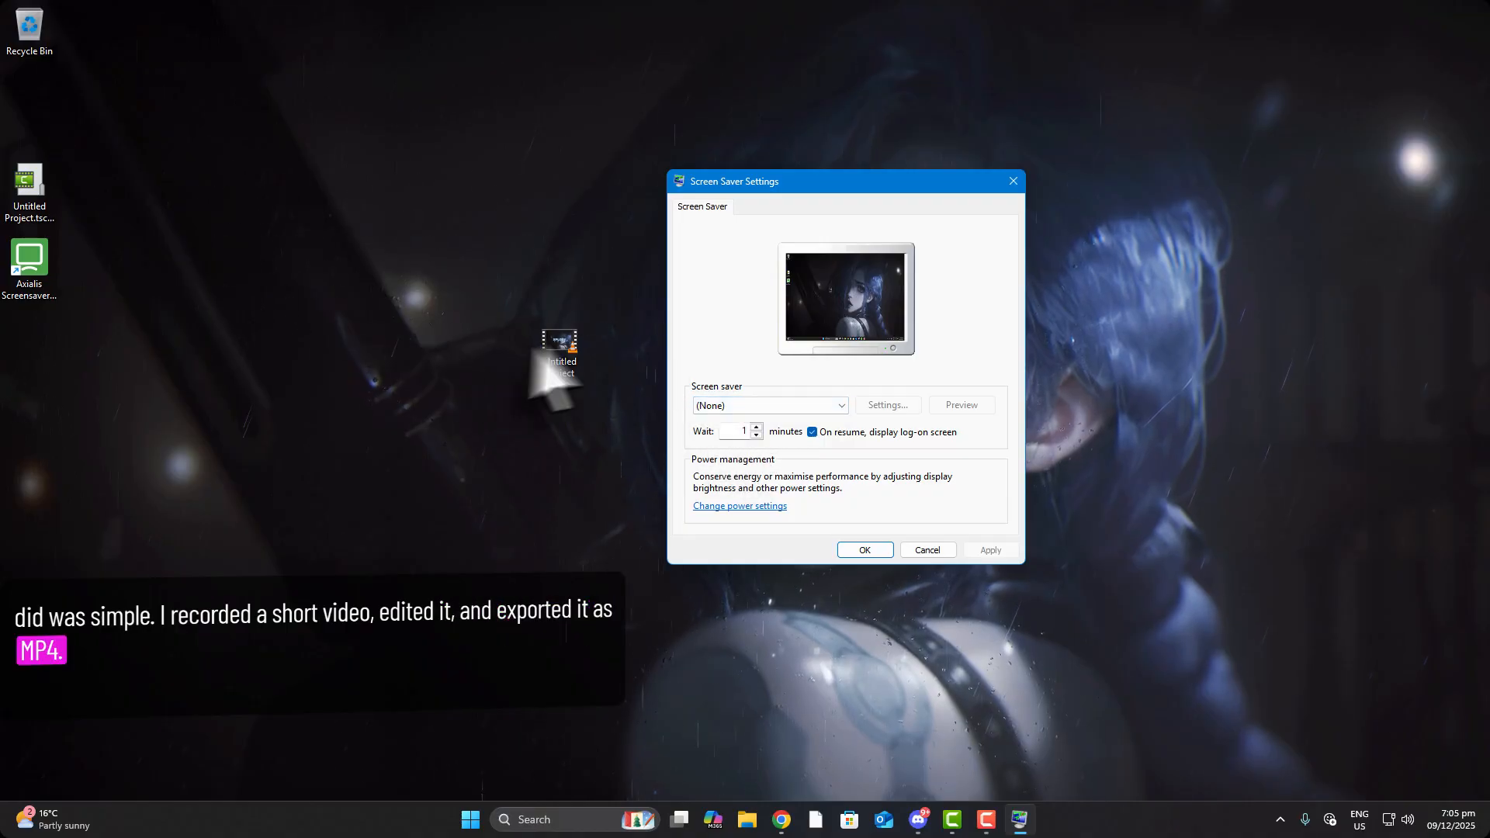
{"action": "left_click_drag", "start_coordinate": [561, 345], "coordinate": [500, 365]}
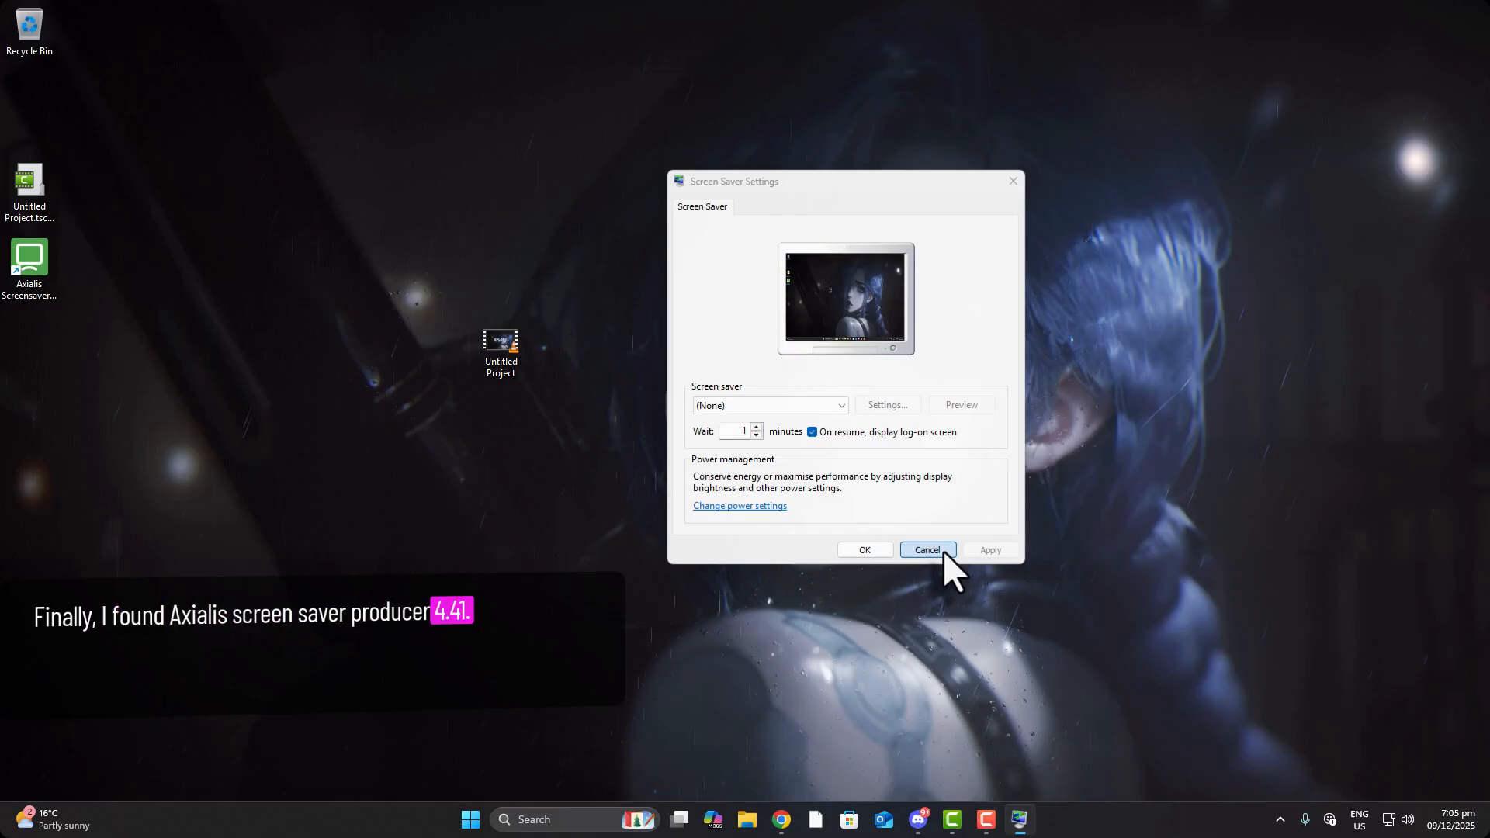
{"action": "left_click", "coordinate": [928, 551]}
Launch Axialis Screensaver Producer from the desktop and choose Make Screensaver on the Home ribbon
{"action": "double_click", "coordinate": [37, 264]}
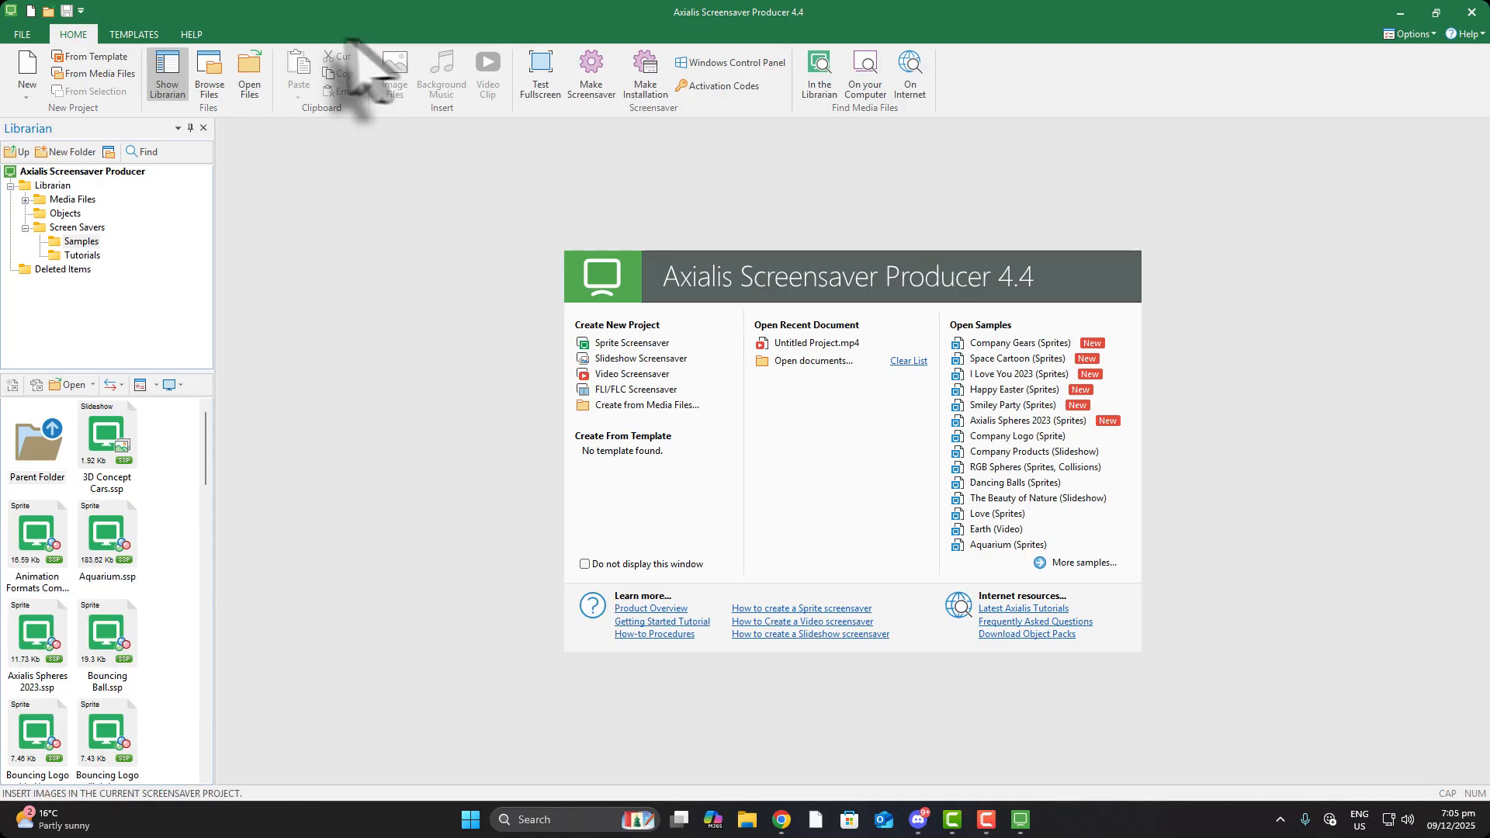
{"action": "key", "text": "F10"}
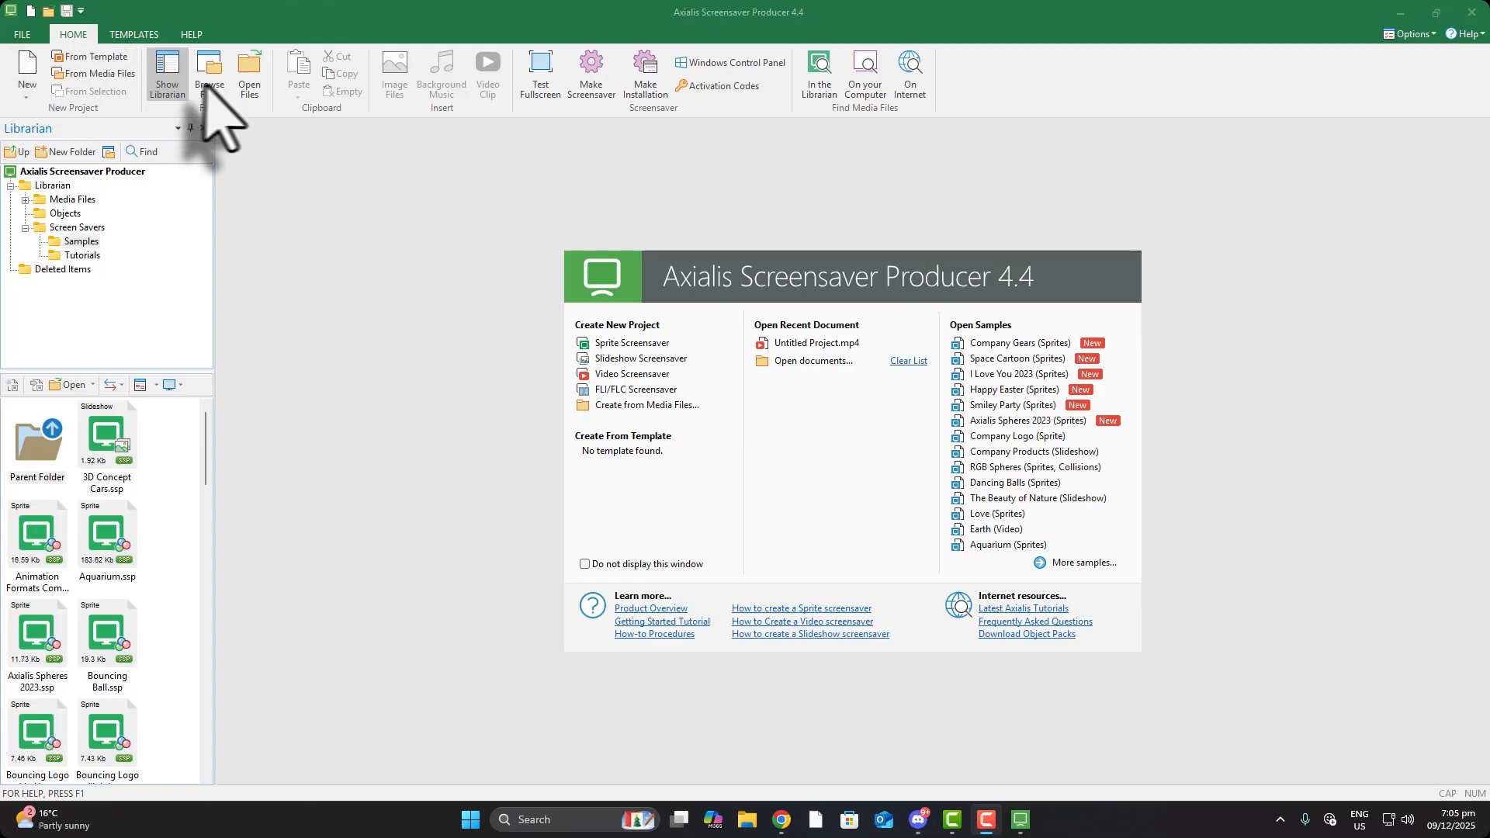
{"action": "left_click", "coordinate": [598, 85]}
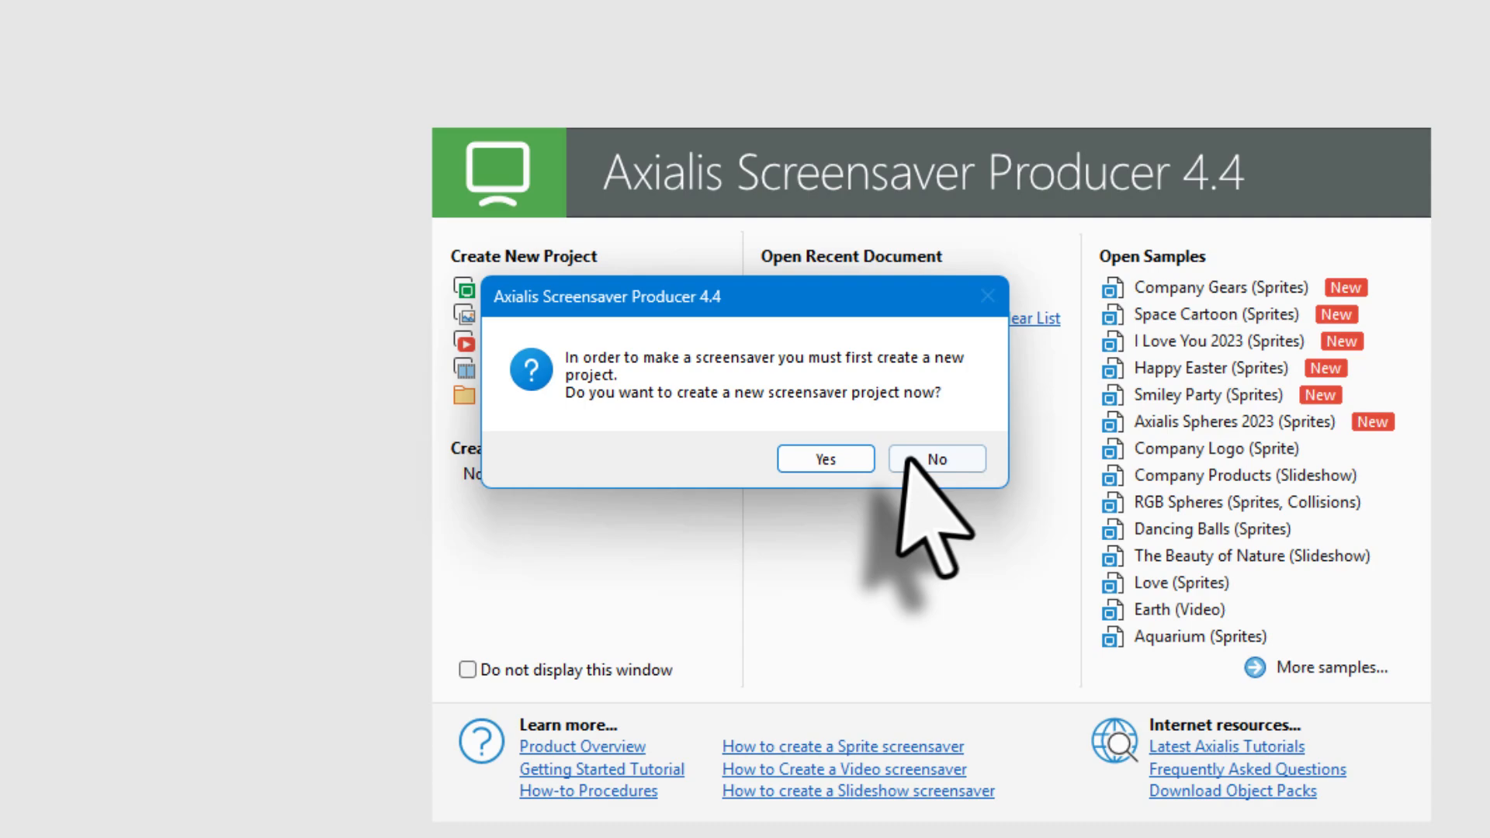
Create a new Video Based Screensaver project with Untitled Project.mp4 in its playlist
{"action": "left_click", "coordinate": [835, 456]}
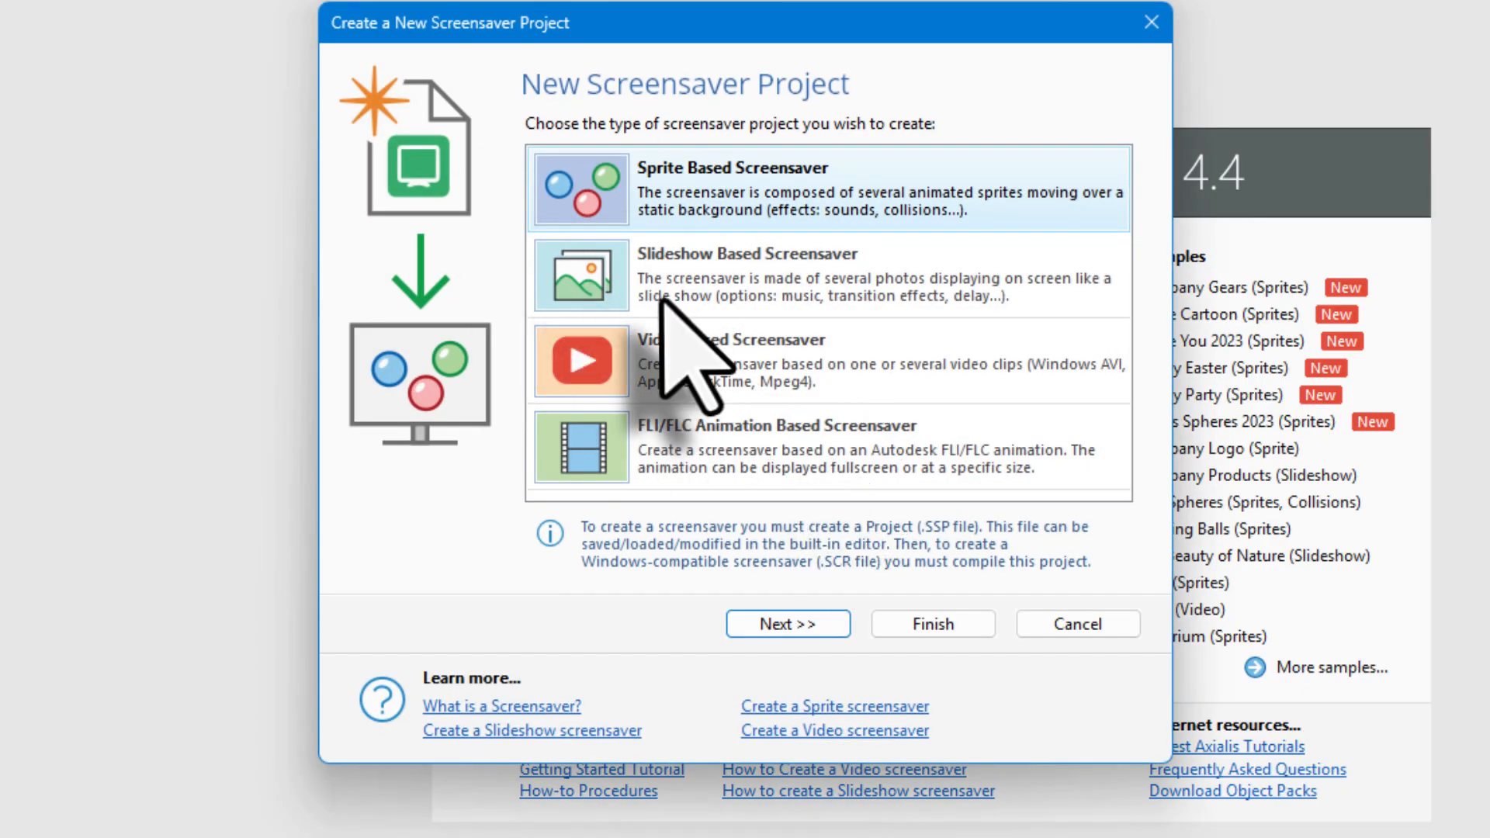
{"action": "left_click", "coordinate": [704, 264]}
{"action": "left_click", "coordinate": [705, 357]}
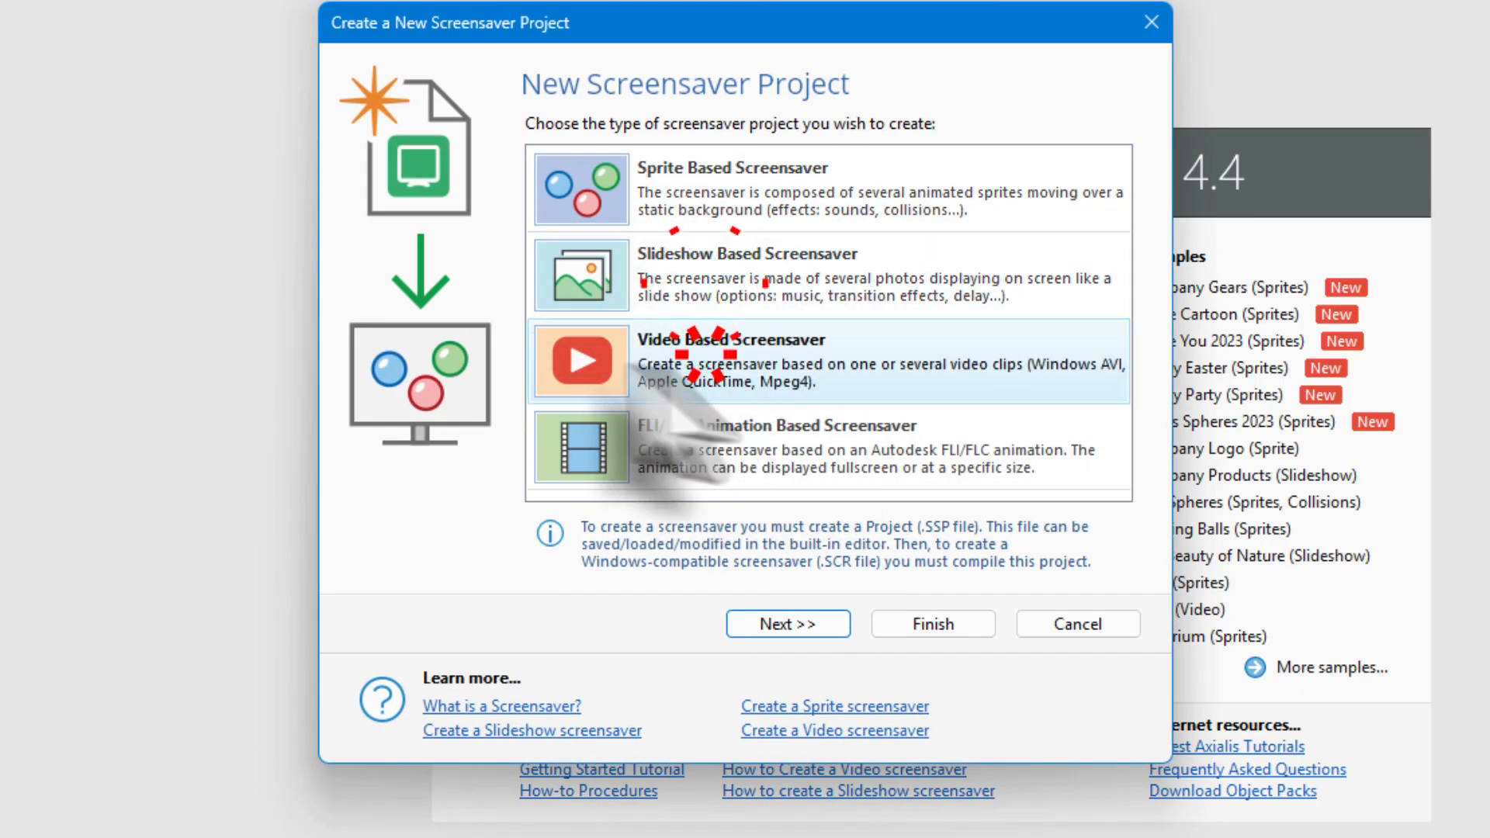
{"action": "left_click", "coordinate": [817, 625]}
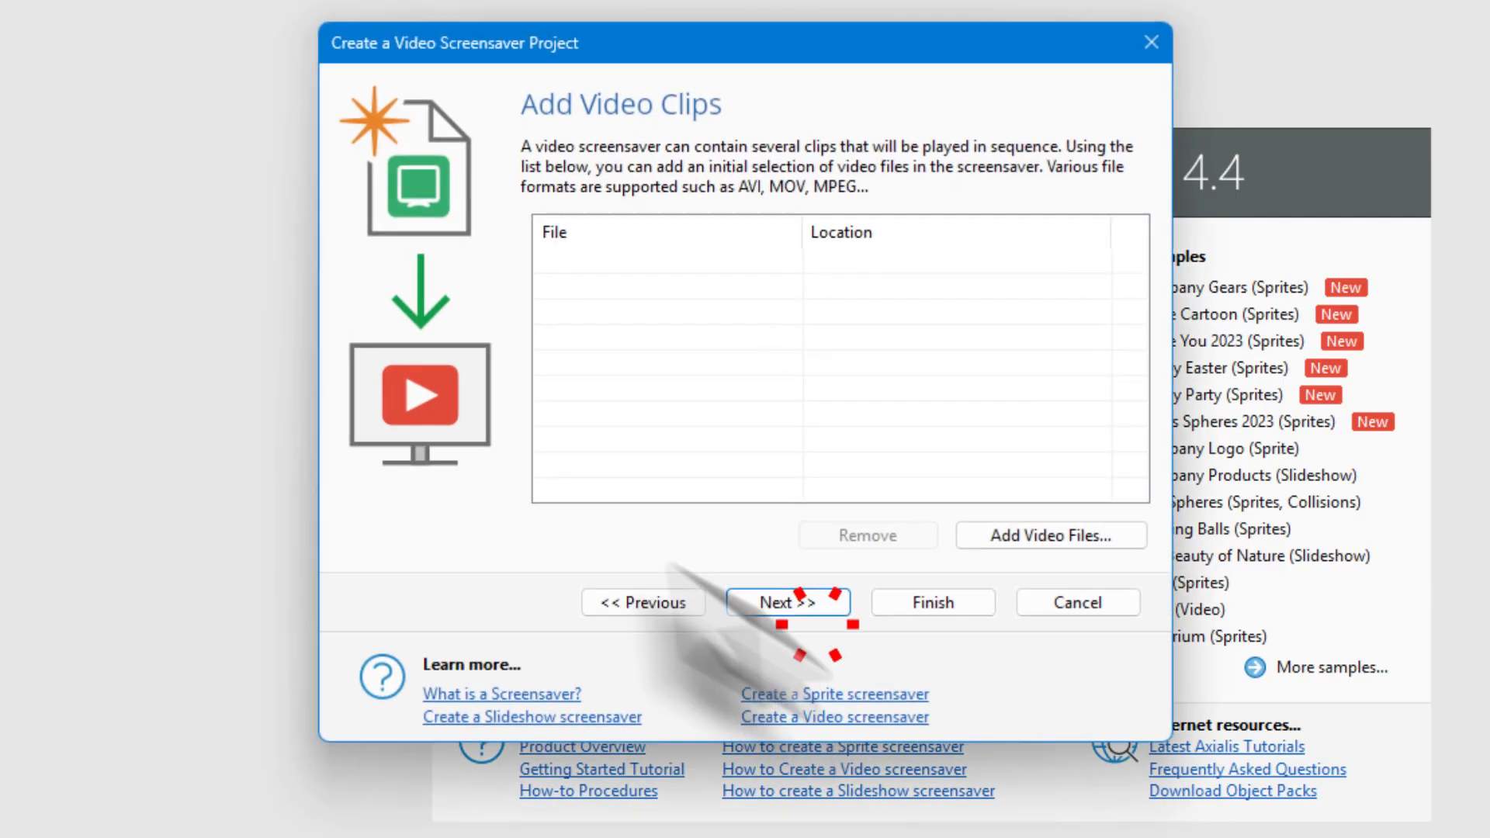
{"action": "left_click", "coordinate": [1002, 536]}
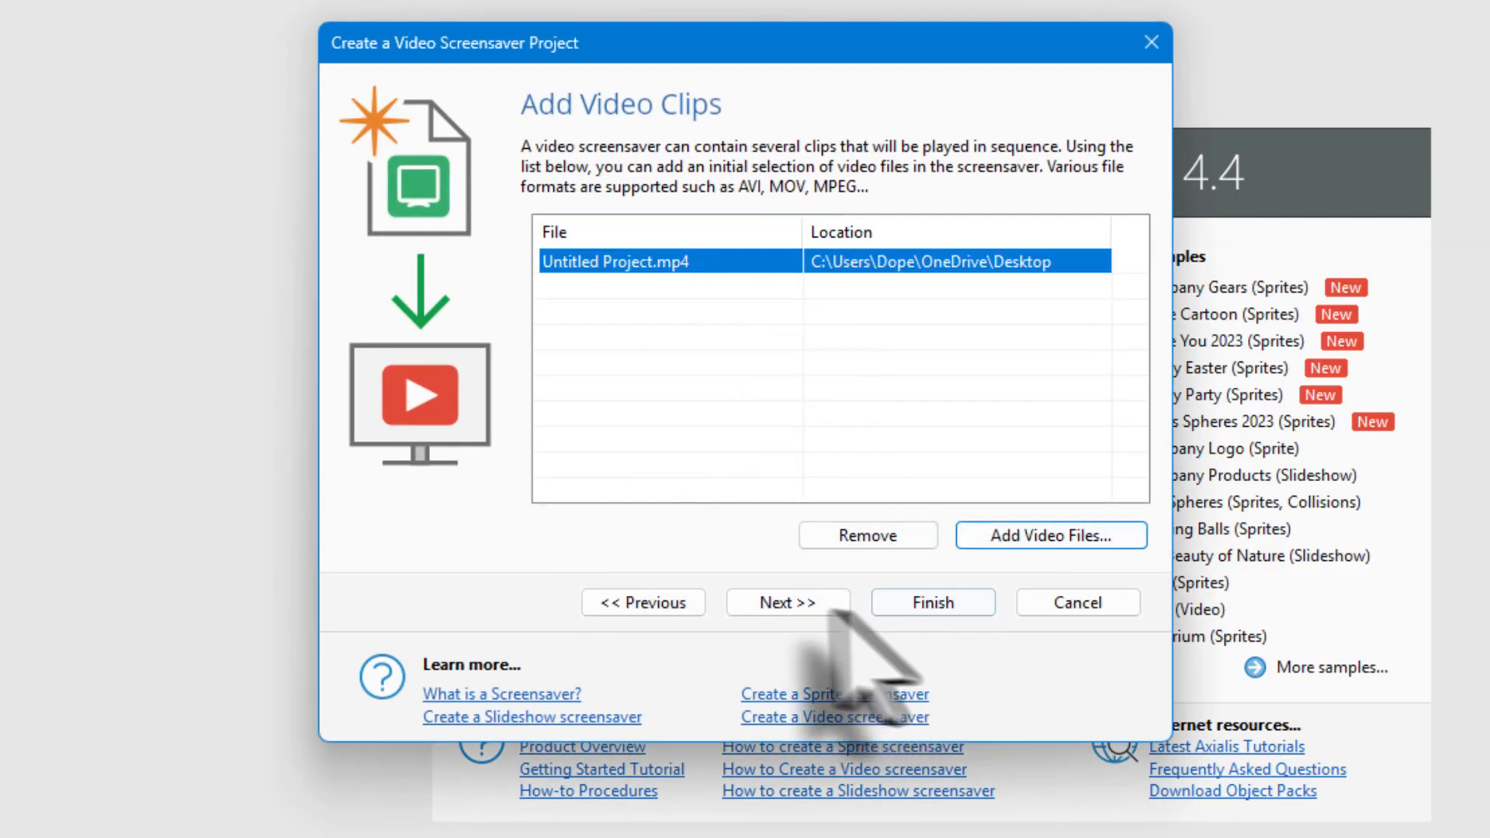
{"action": "left_click", "coordinate": [897, 601]}
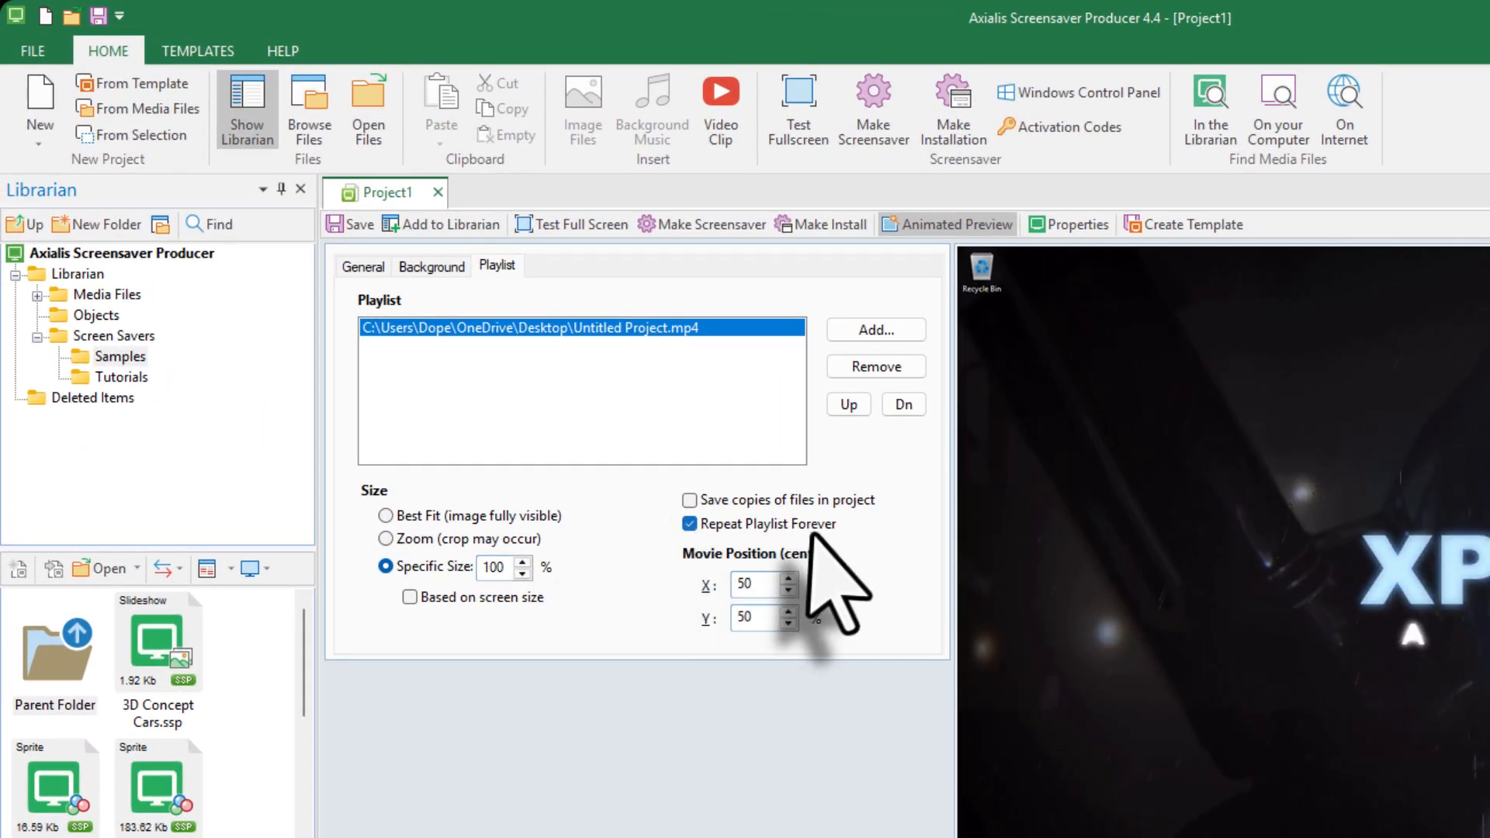
Keep Repeat Playlist Forever enabled and set the video size to Best Fit
{"action": "left_click", "coordinate": [699, 528]}
{"action": "left_click", "coordinate": [699, 528]}
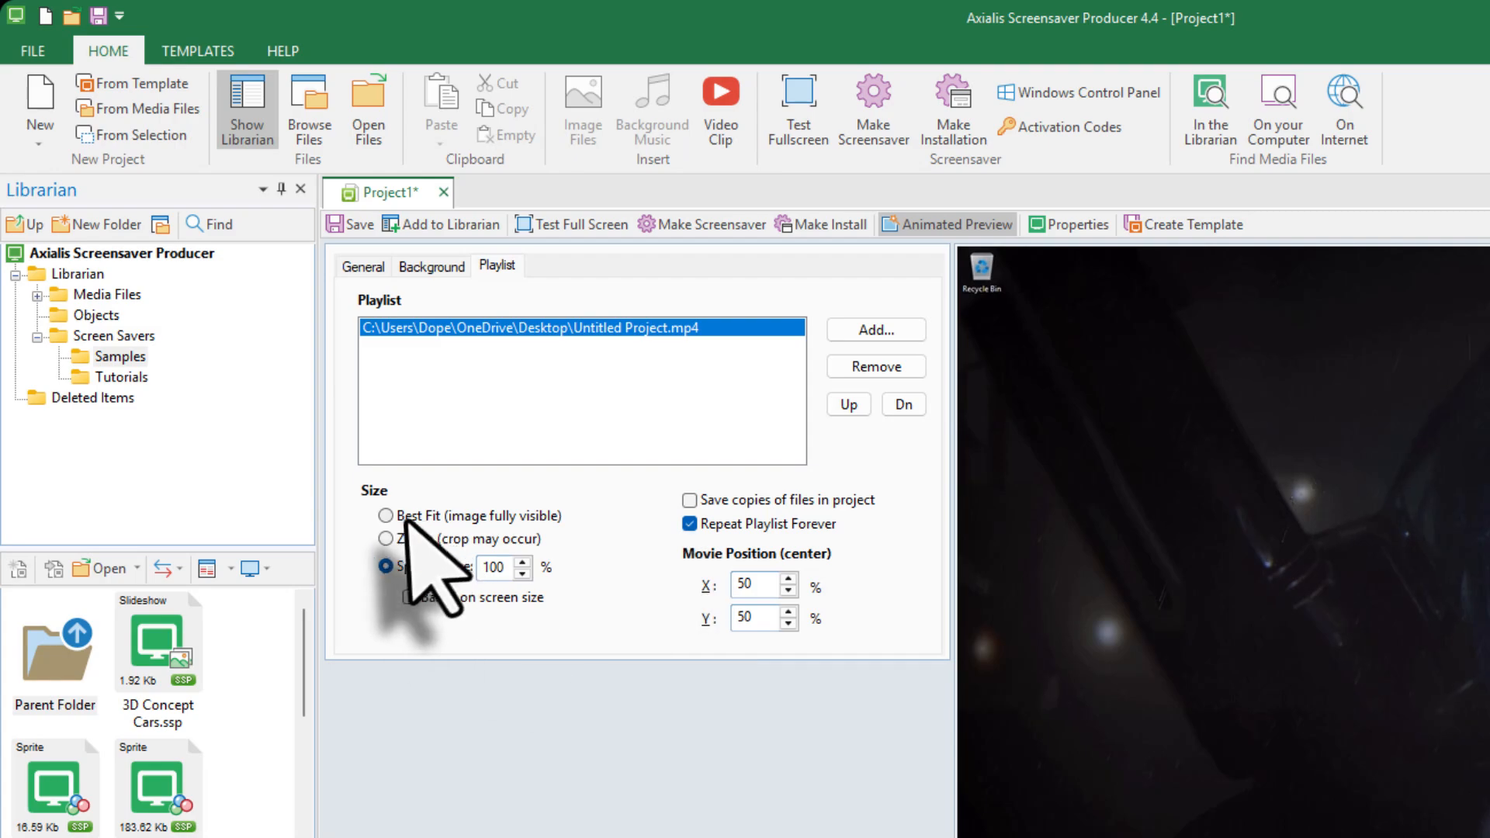
{"action": "left_click", "coordinate": [386, 516]}
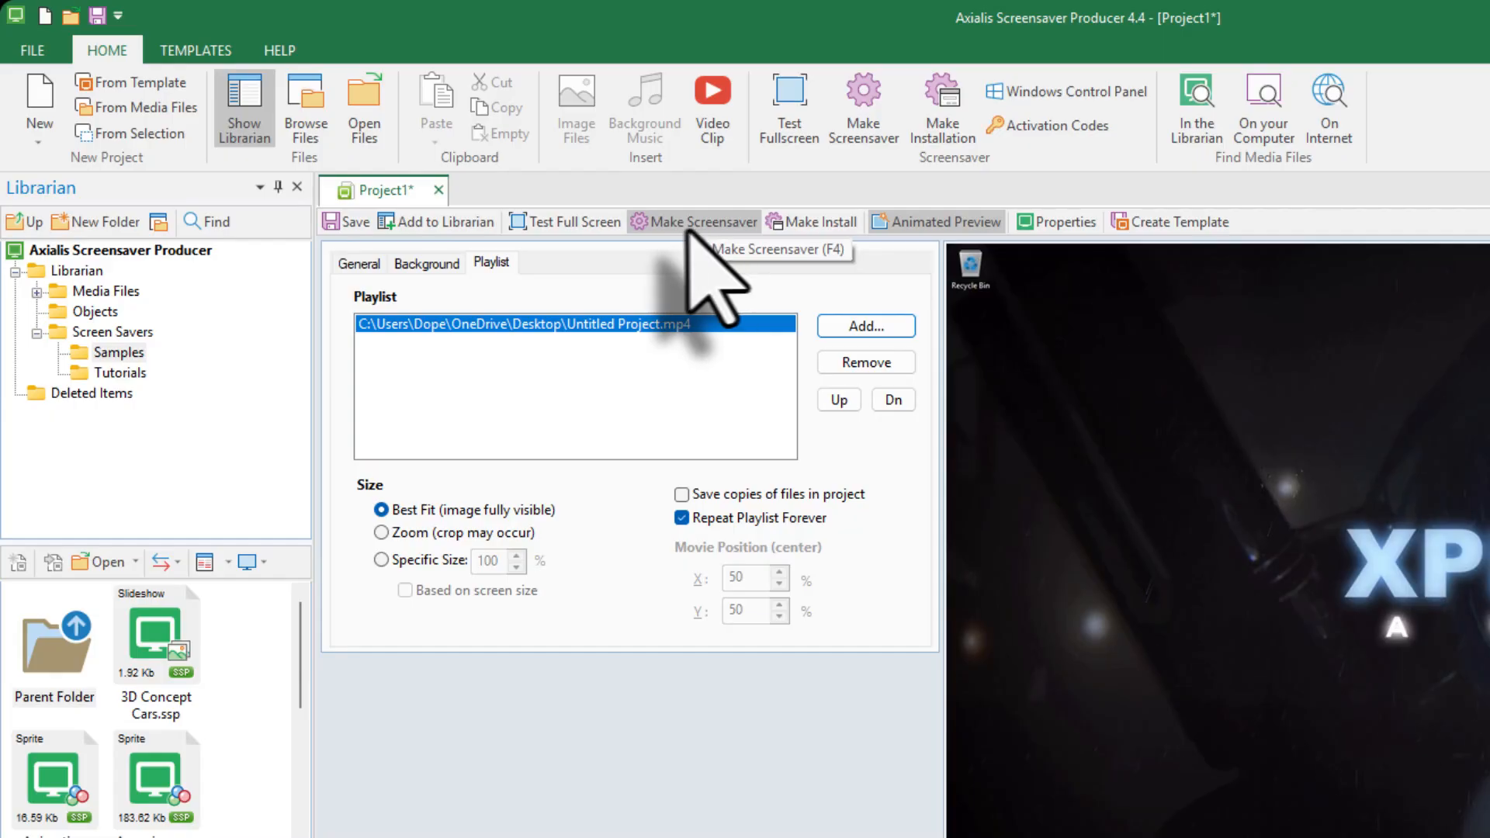
Name the compiled screensaver Xplodyscreensaver in C:\WINDOWS\system32, keeping it as the current Windows screensaver
{"action": "left_click", "coordinate": [691, 225]}
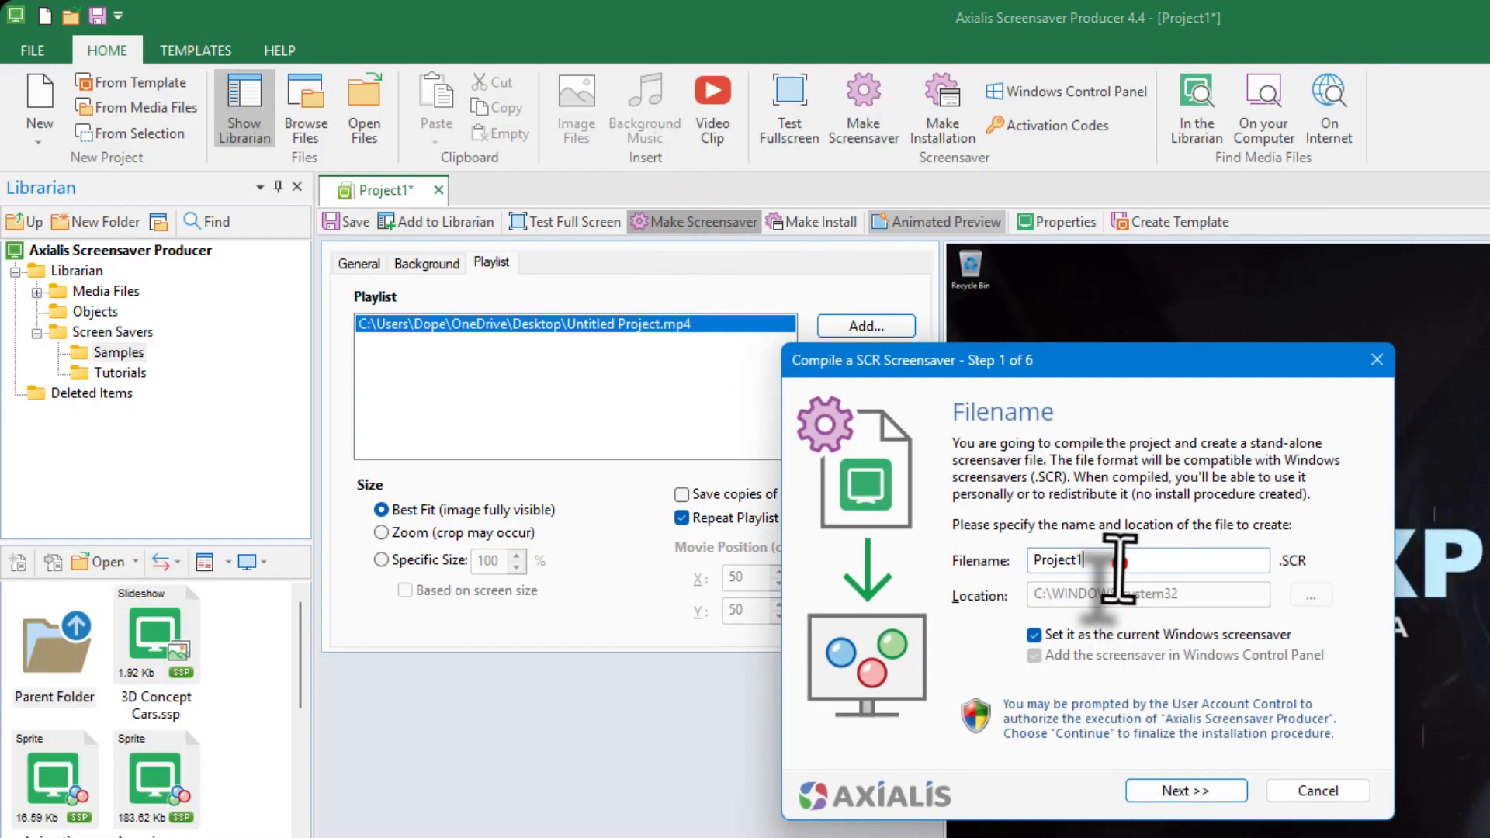
{"action": "double_click", "coordinate": [1120, 565]}
{"action": "type", "text": "X"}
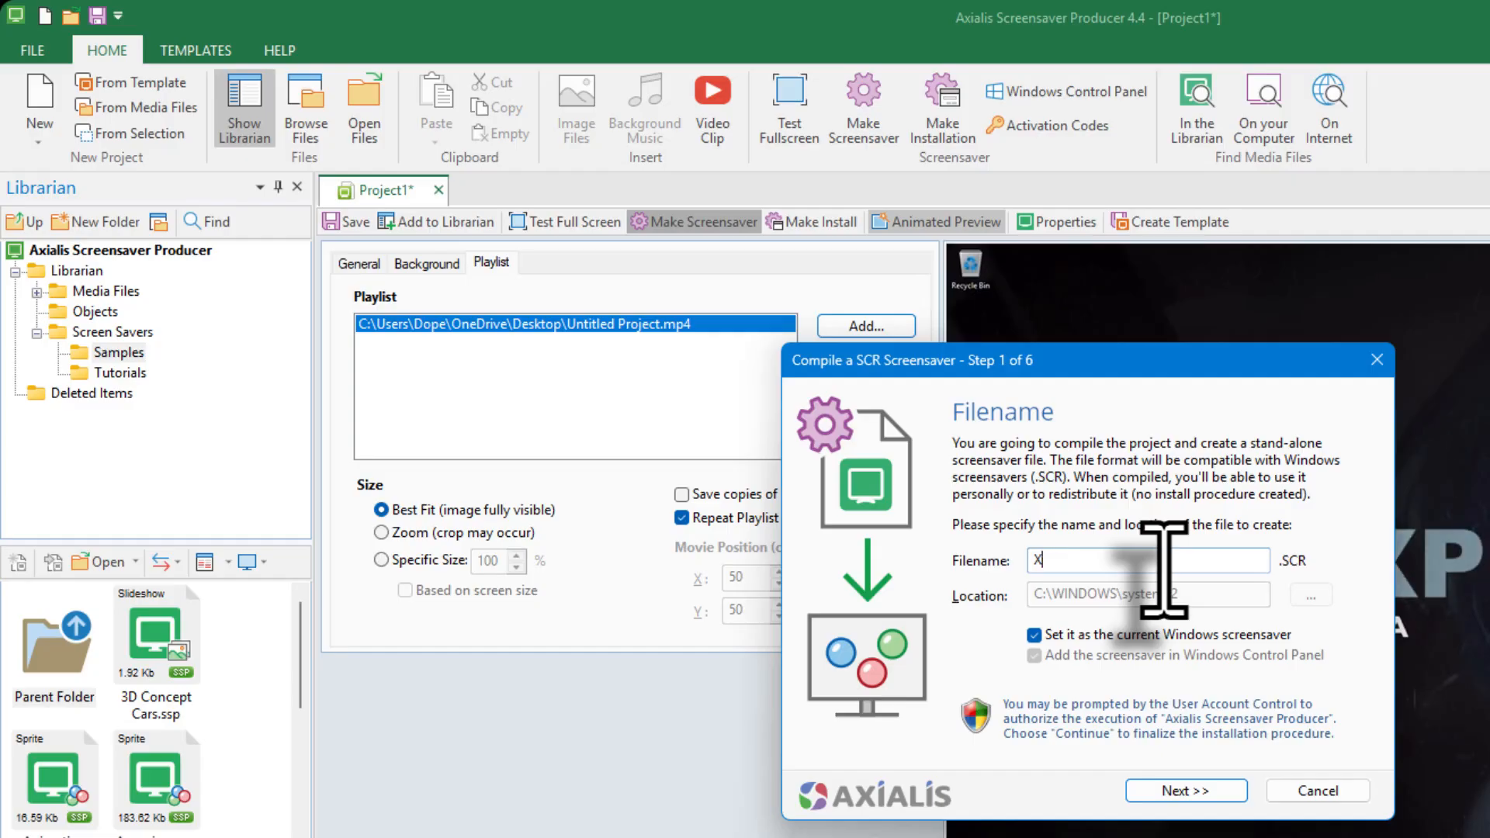
{"action": "type", "text": "pplodyscreensaver"}
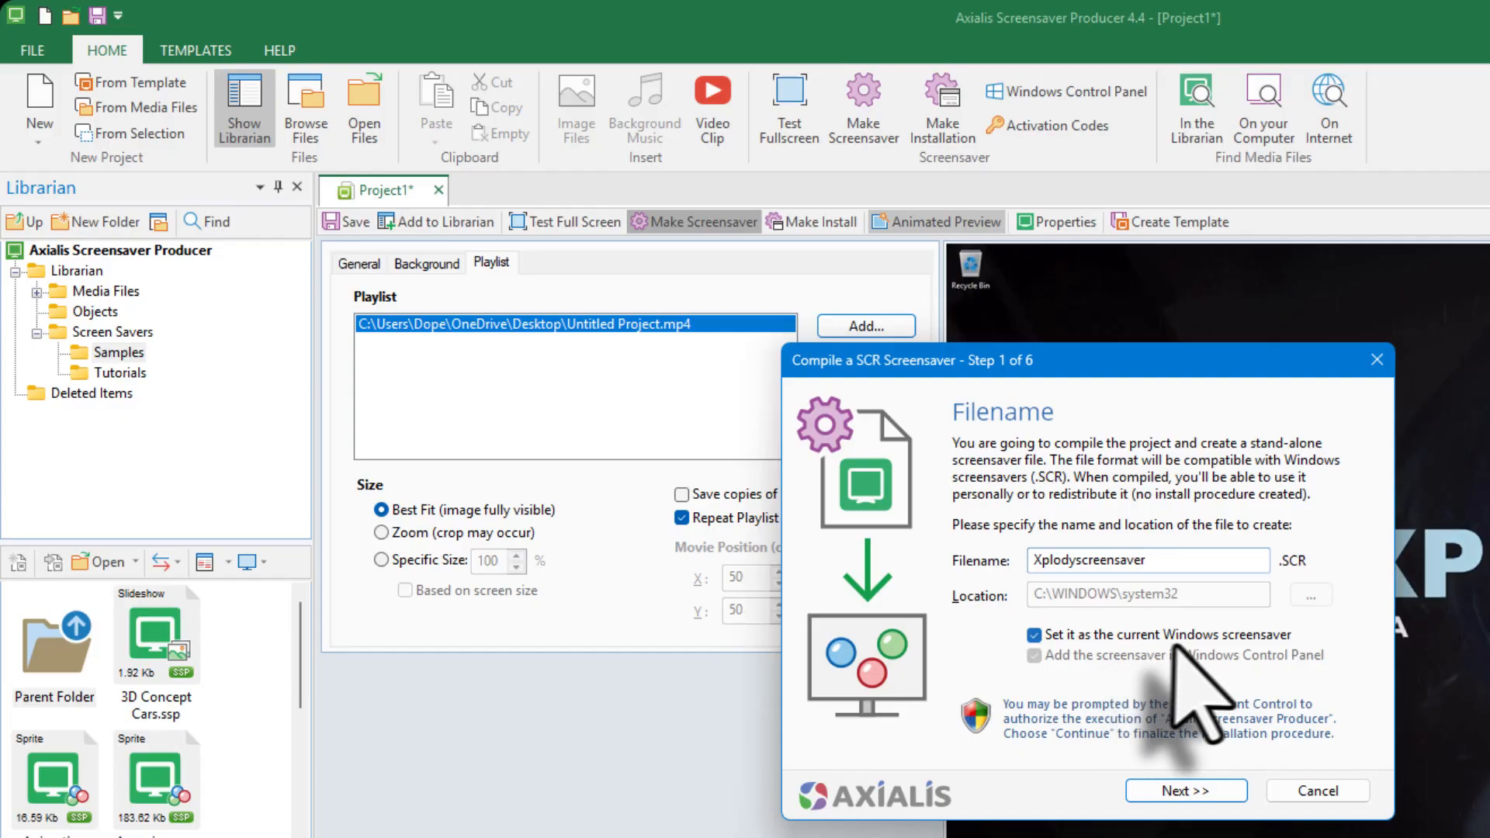
{"action": "left_click", "coordinate": [1194, 634]}
{"action": "left_click", "coordinate": [1194, 634]}
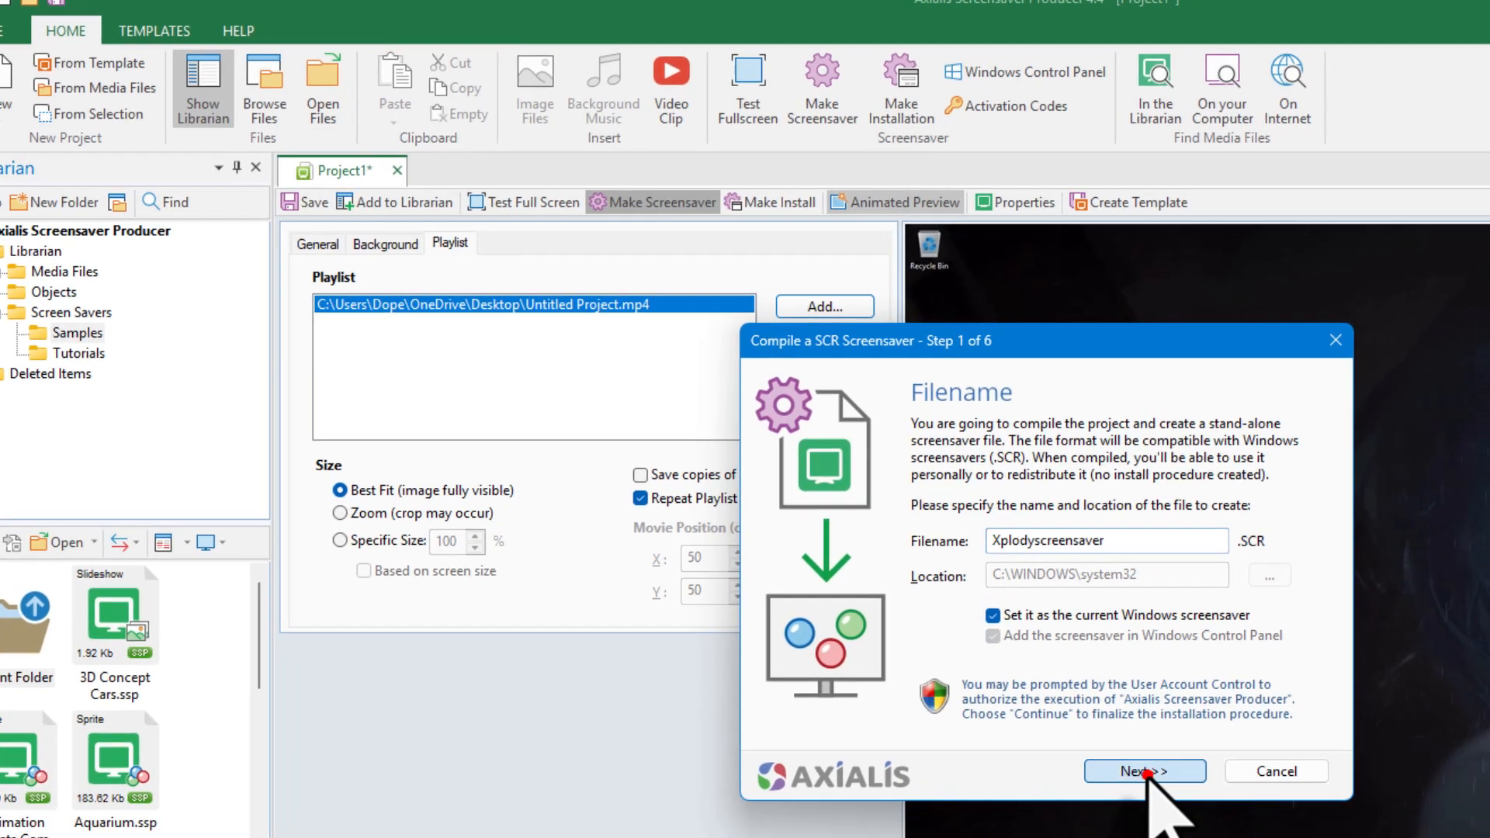
{"action": "left_click", "coordinate": [1186, 792]}
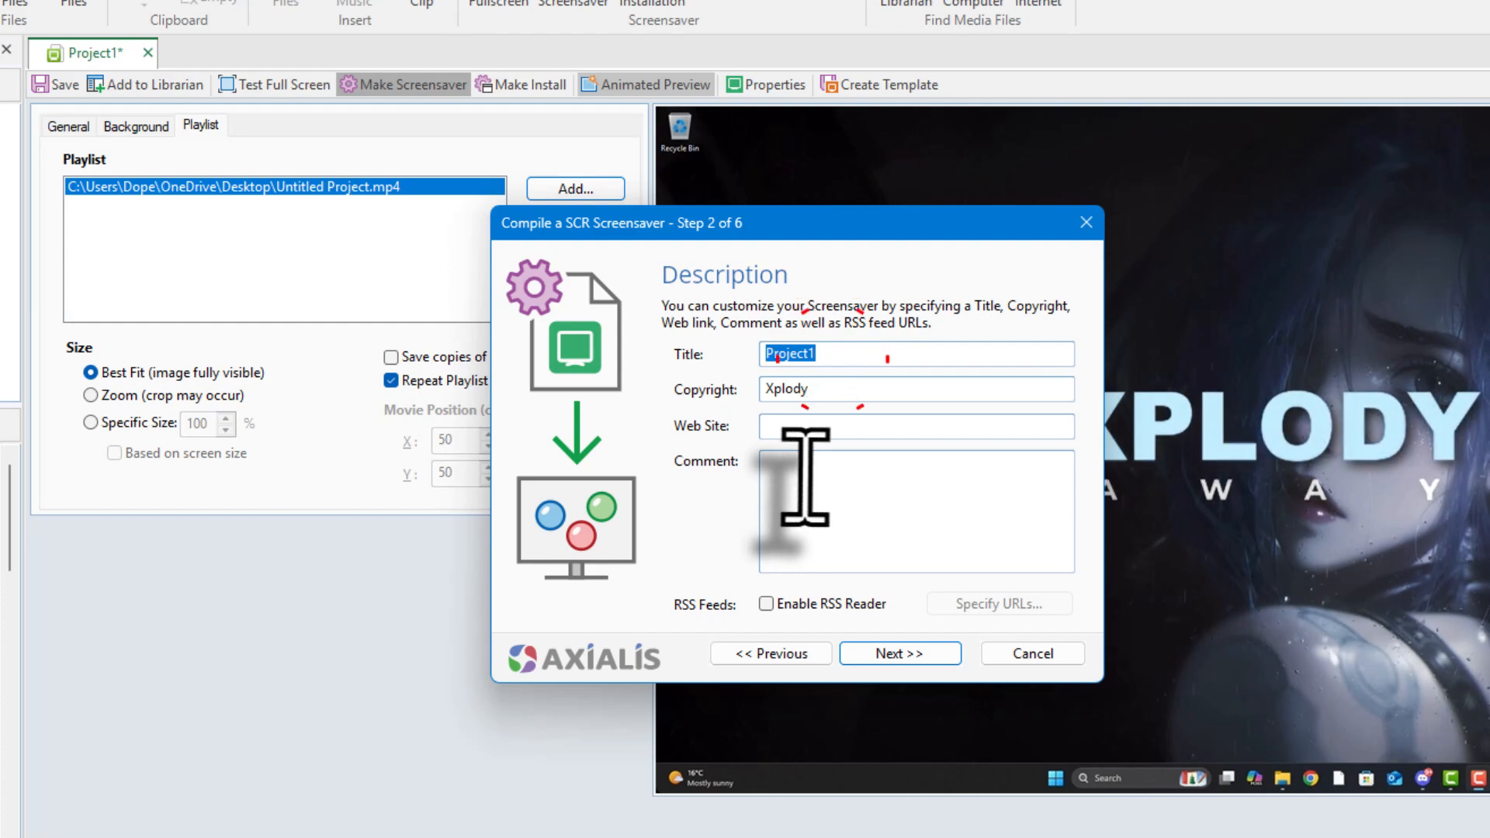
Accept default description, customization, no splash screen and animated preview settings to reach Ready to Go
{"action": "left_click", "coordinate": [922, 656]}
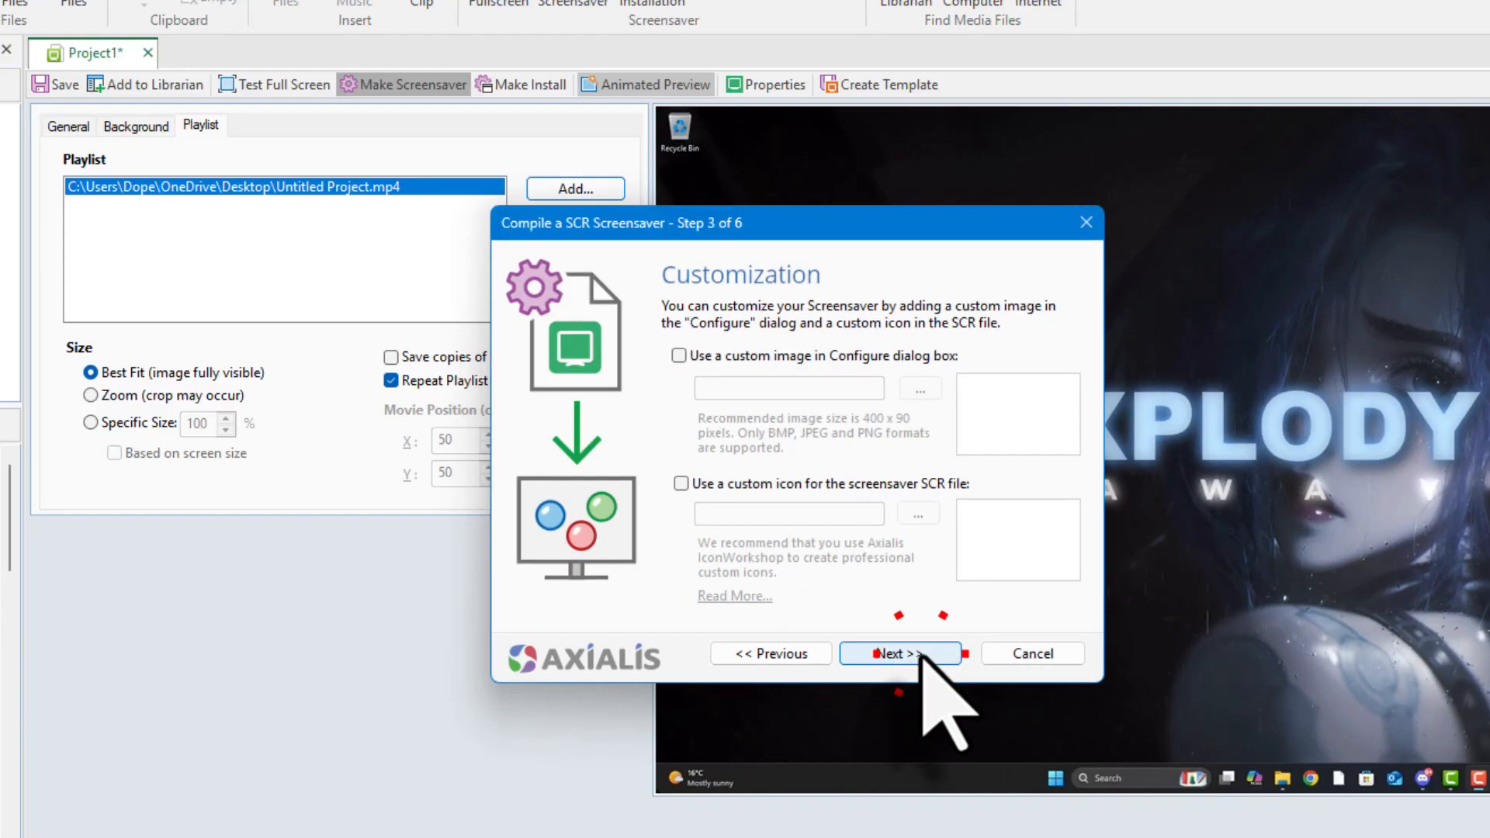
{"action": "left_click", "coordinate": [894, 654]}
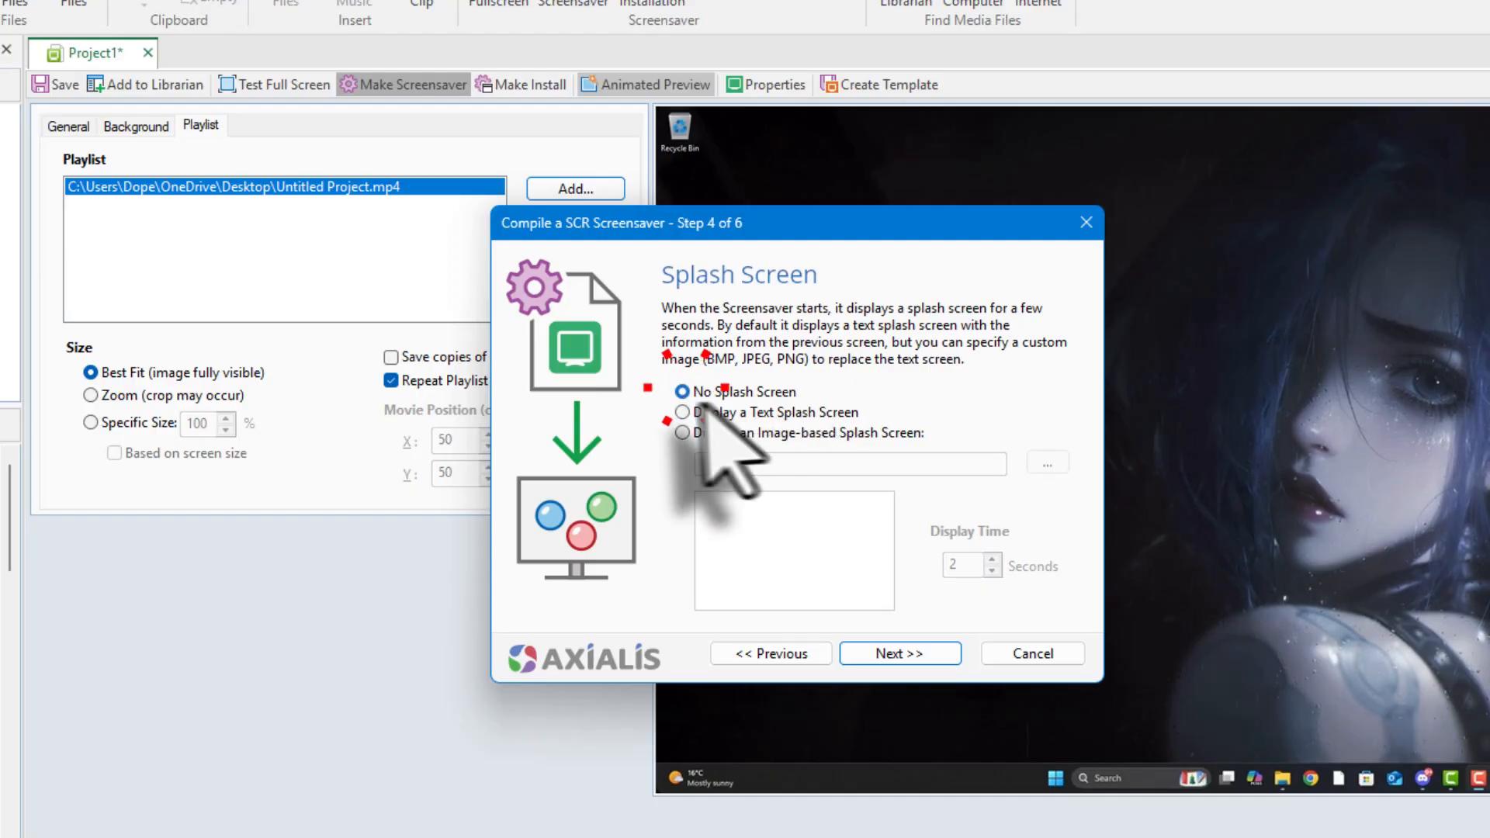
{"action": "left_click", "coordinate": [922, 656]}
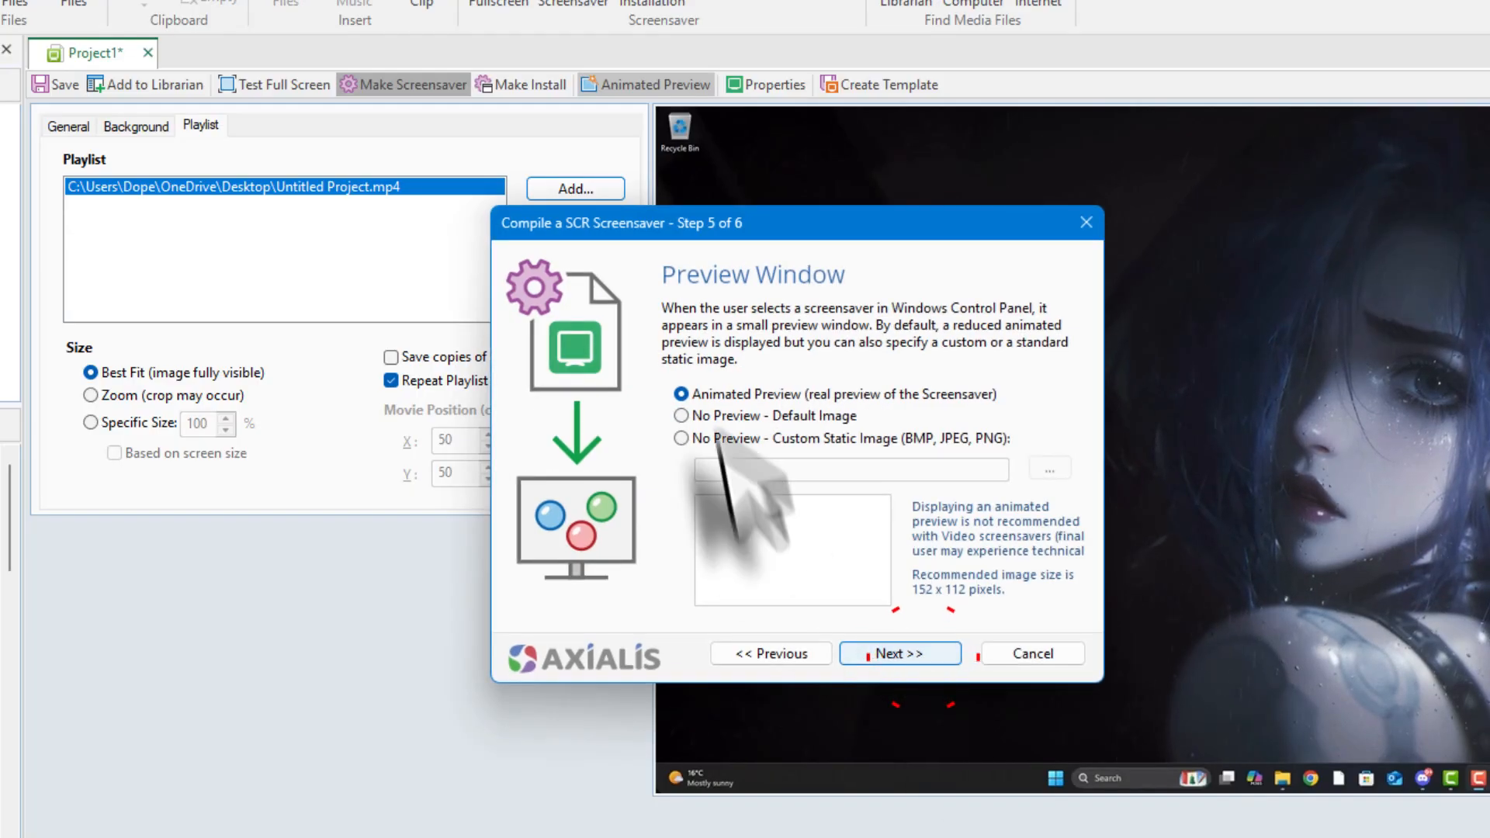
{"action": "left_click", "coordinate": [728, 393]}
{"action": "left_click", "coordinate": [899, 654]}
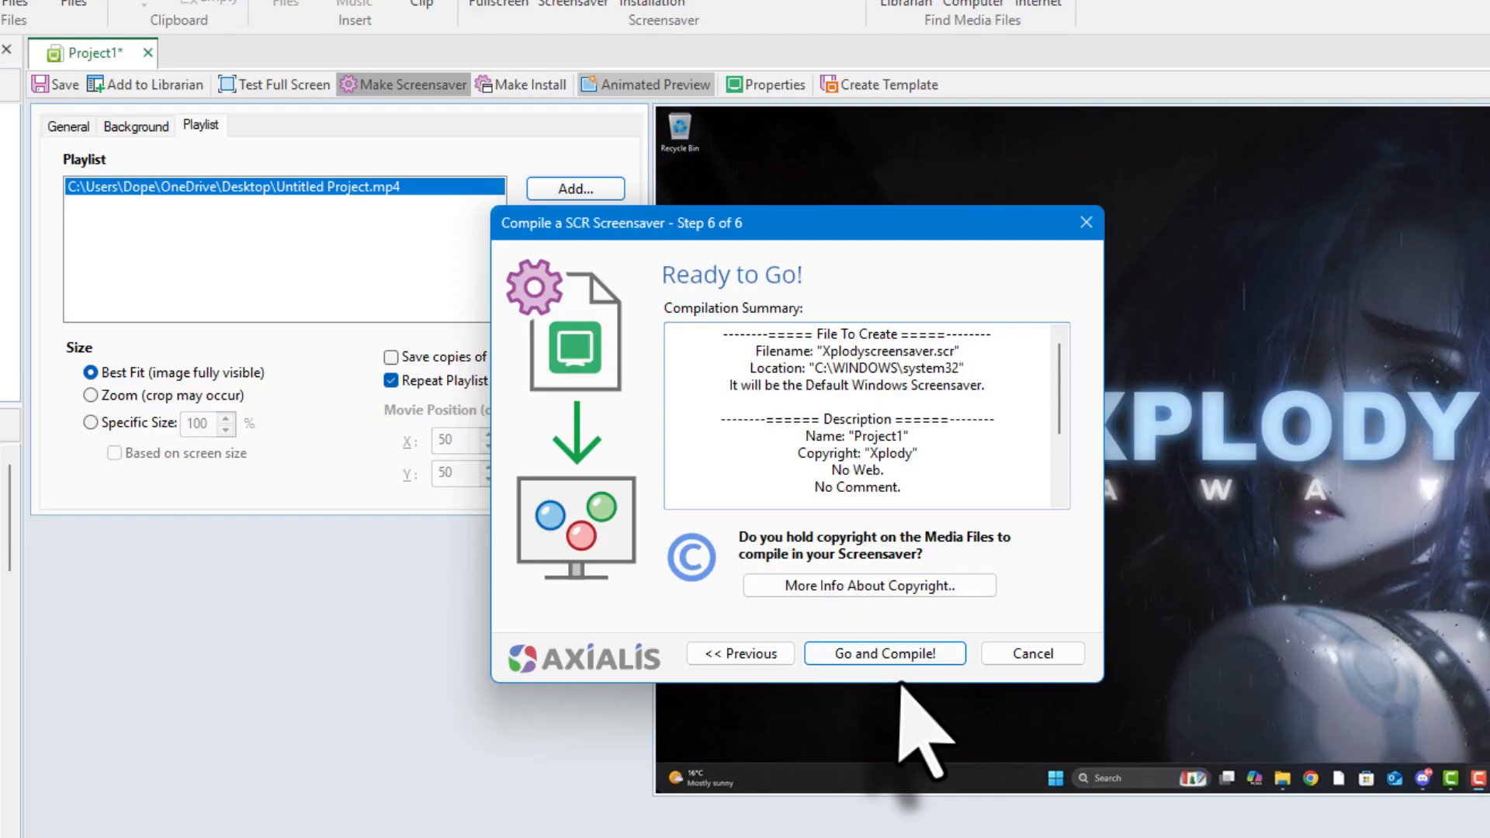
Compile Xplodyscreensaver.scr and run a quick full-screen test of it
{"action": "left_click", "coordinate": [900, 655]}
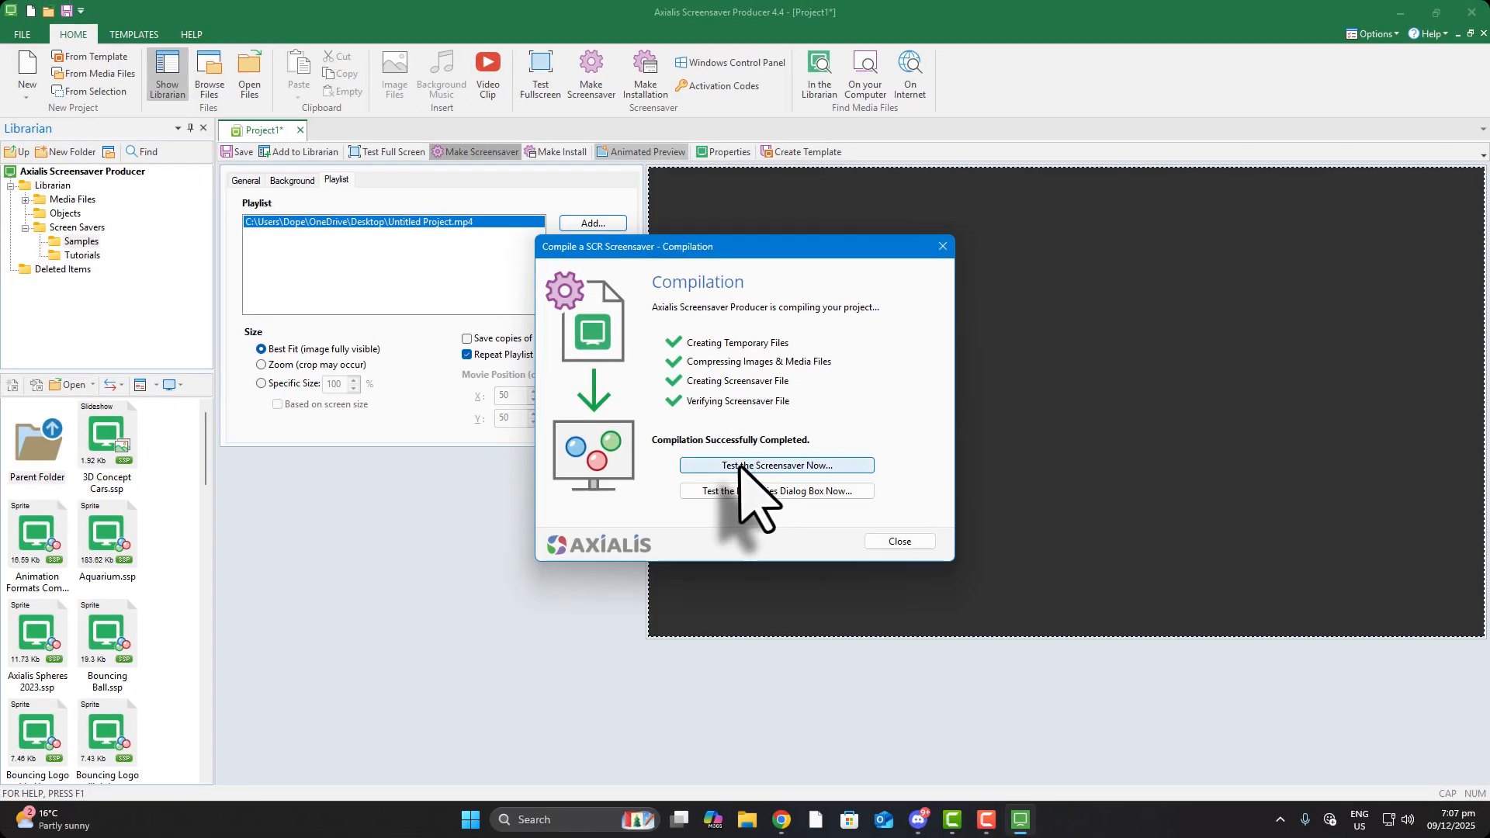
{"action": "left_click", "coordinate": [784, 519]}
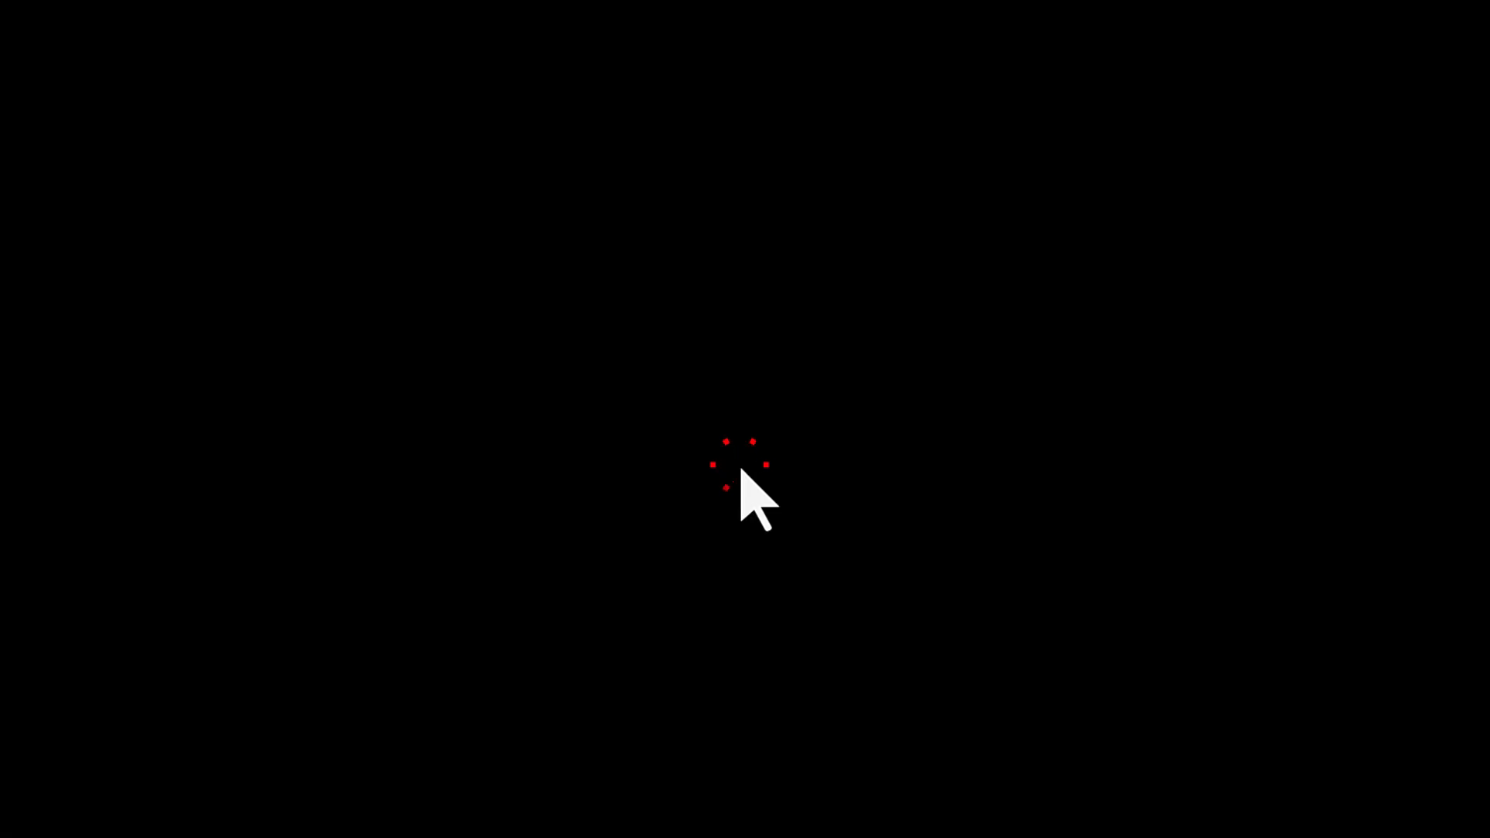
{"action": "left_click", "coordinate": [741, 470]}
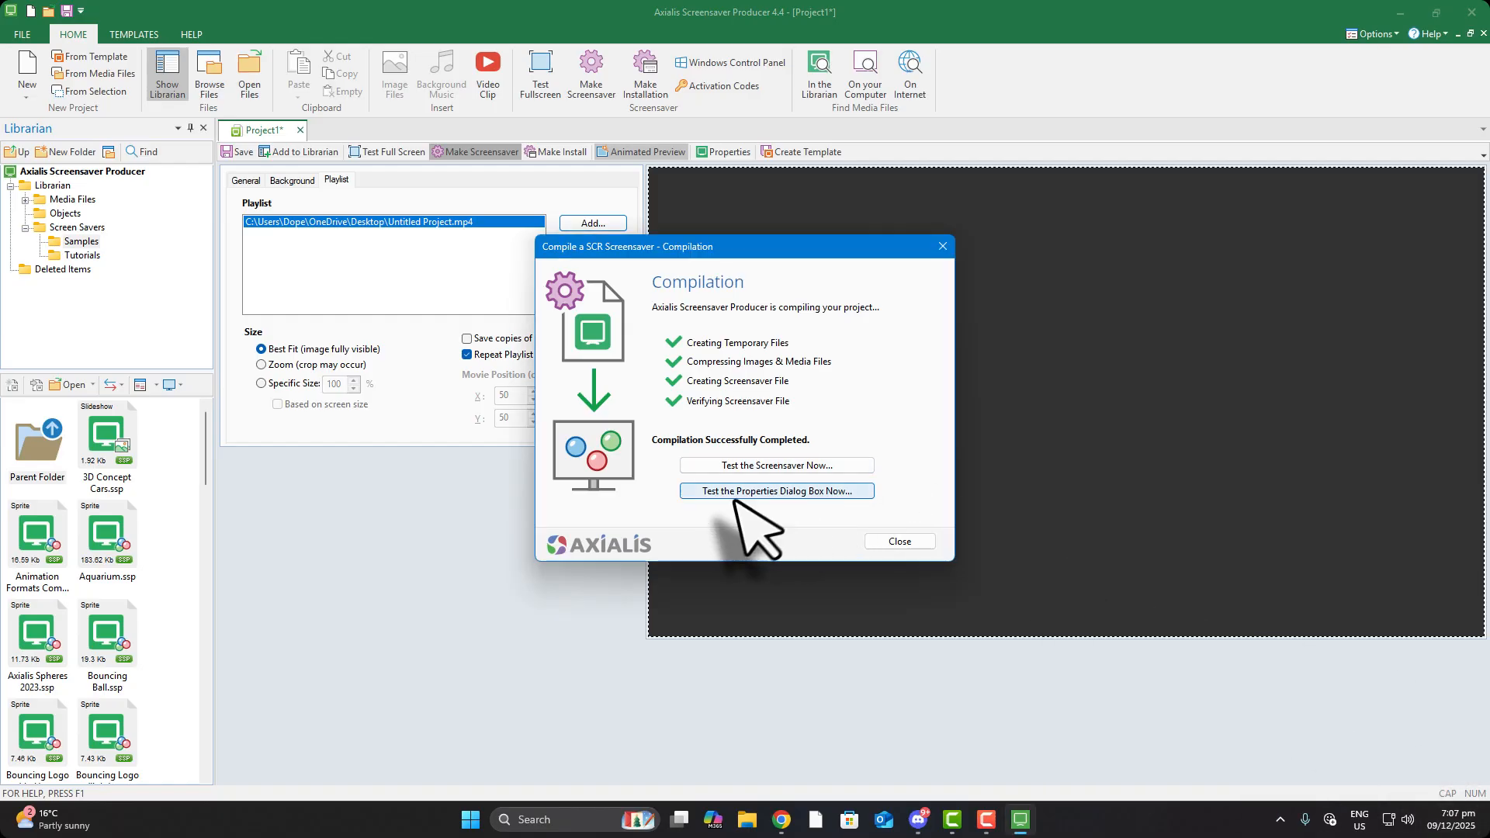
Close the compilation window and exit Axialis Screensaver Producer past the save prompt
{"action": "left_click", "coordinate": [914, 541]}
{"action": "left_click", "coordinate": [1471, 13]}
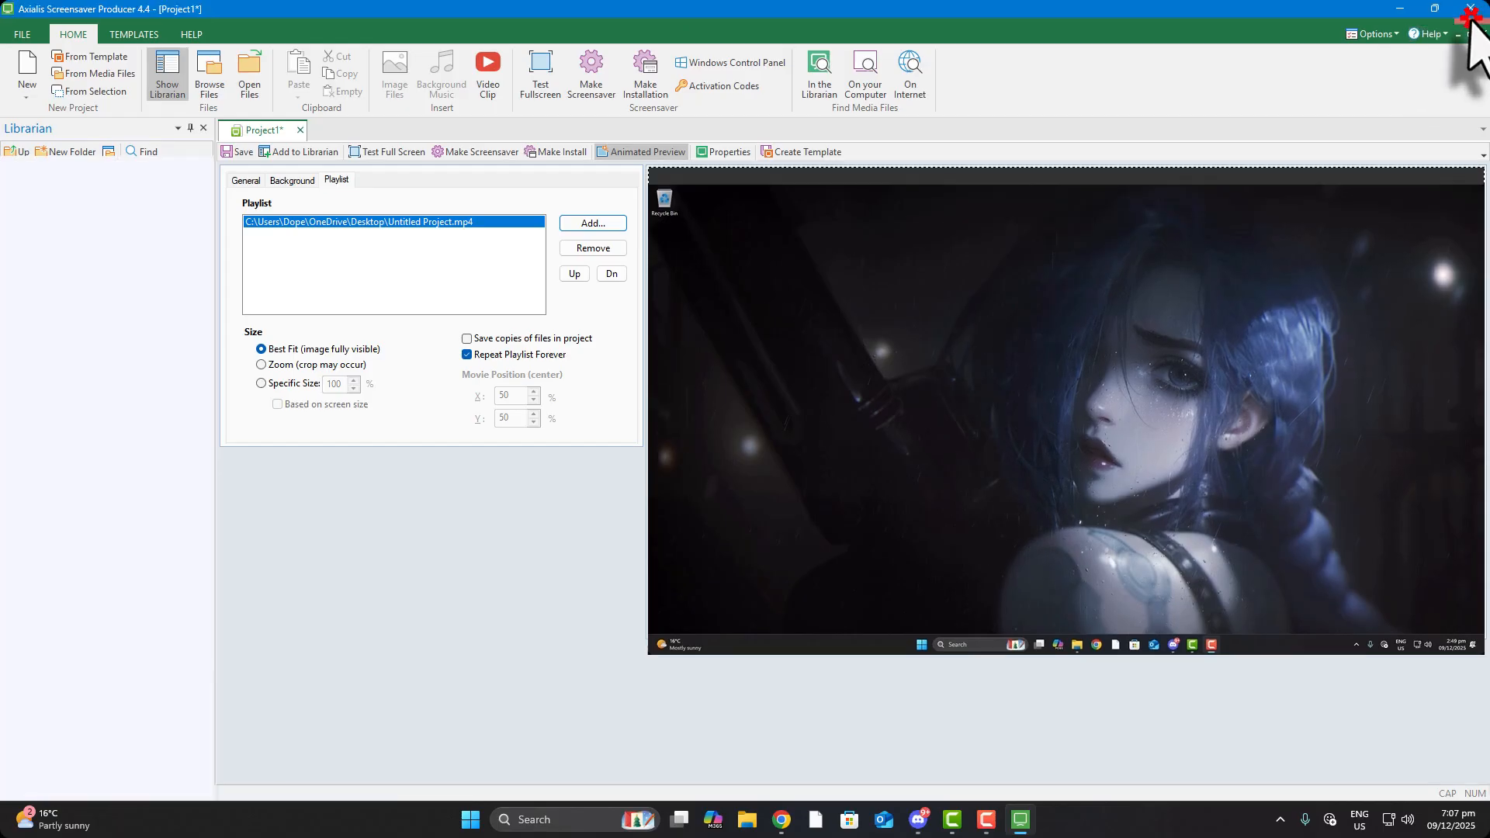
{"action": "left_click", "coordinate": [801, 458]}
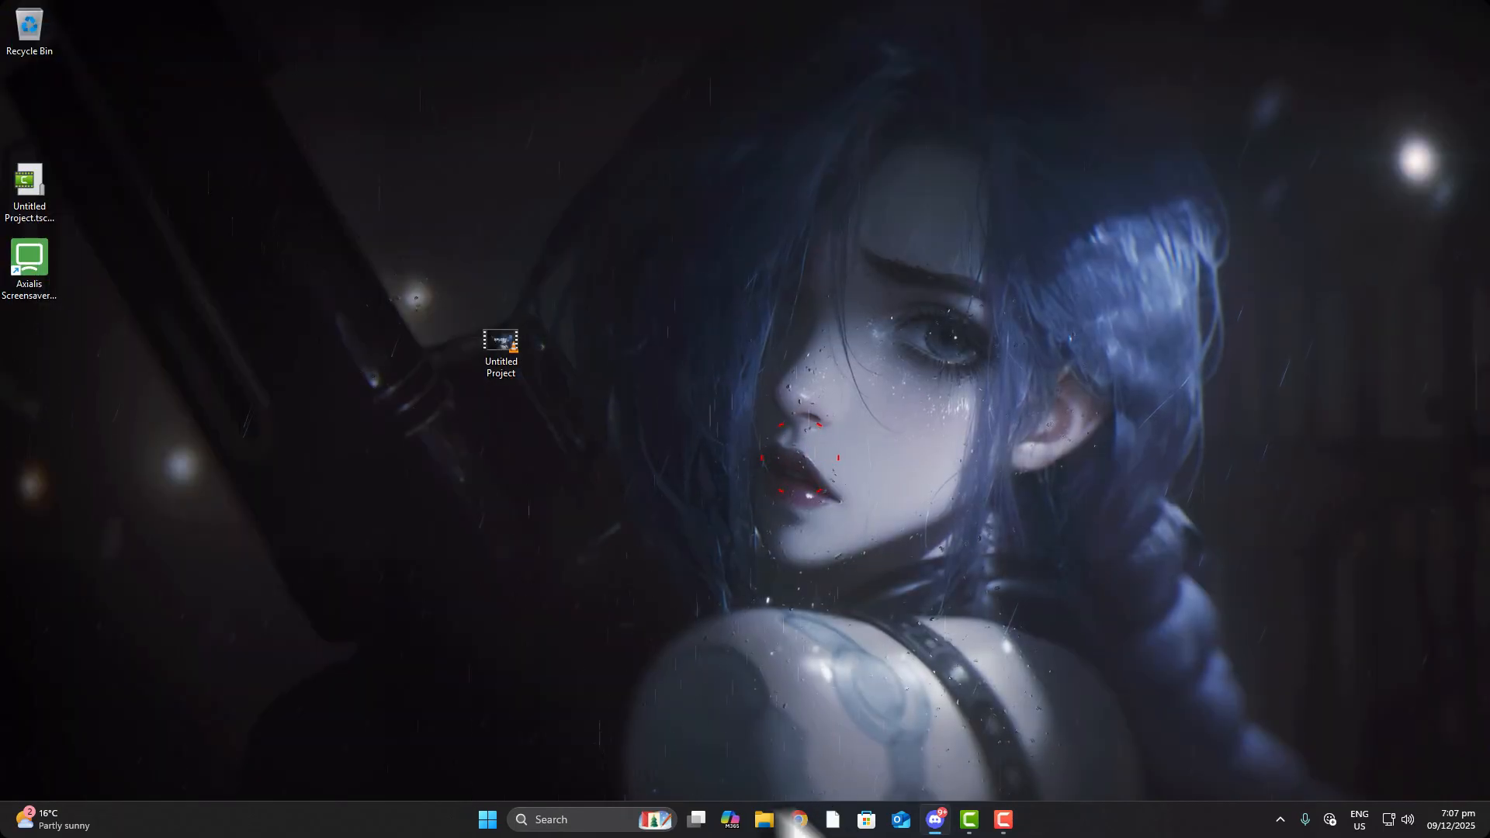
Browse in File Explorer to C:\Windows\System32
{"action": "left_click", "coordinate": [767, 821]}
{"action": "left_click", "coordinate": [58, 389]}
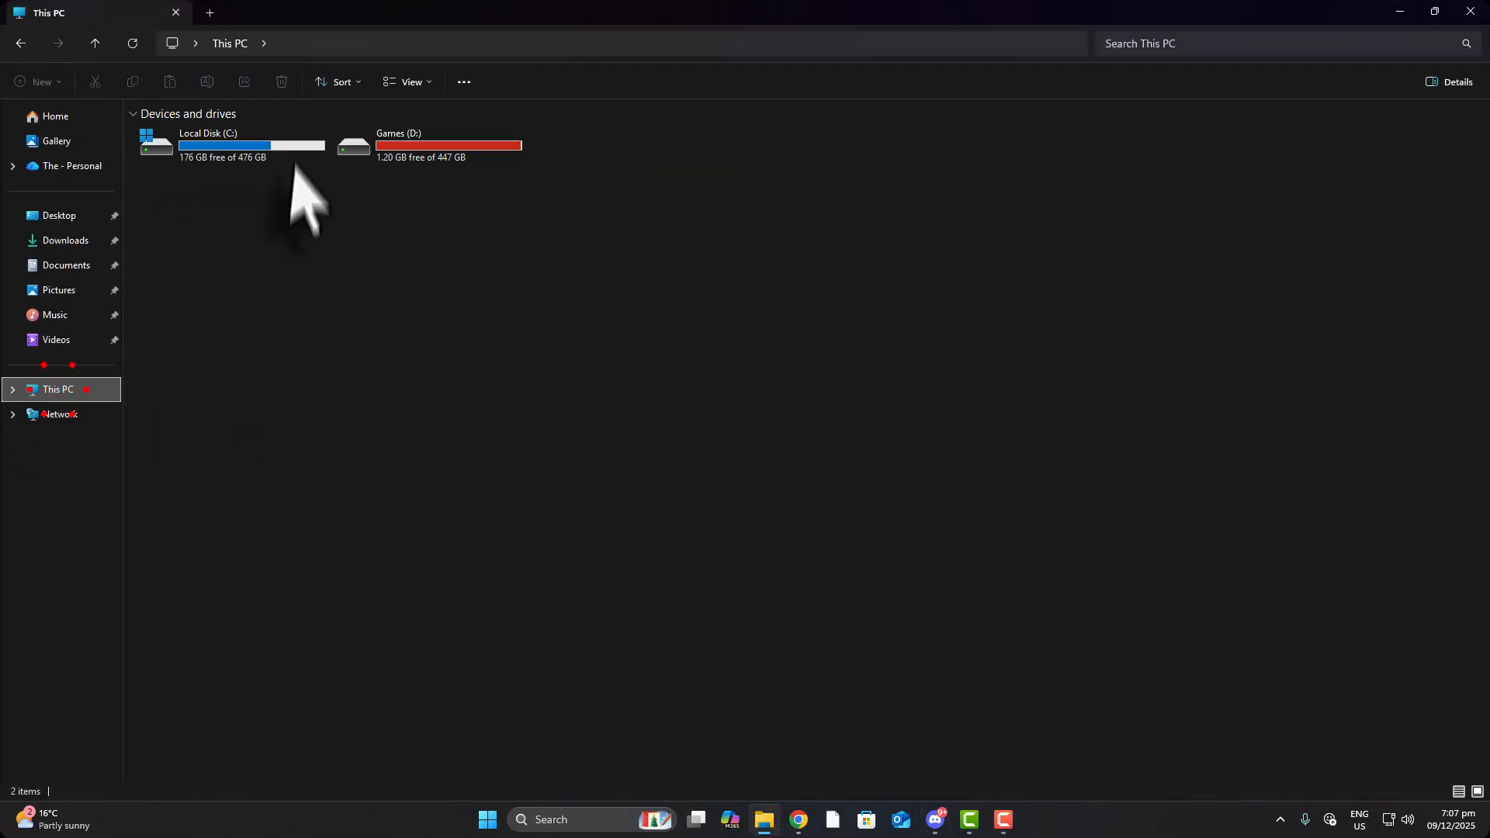
{"action": "double_click", "coordinate": [279, 151]}
{"action": "double_click", "coordinate": [187, 286]}
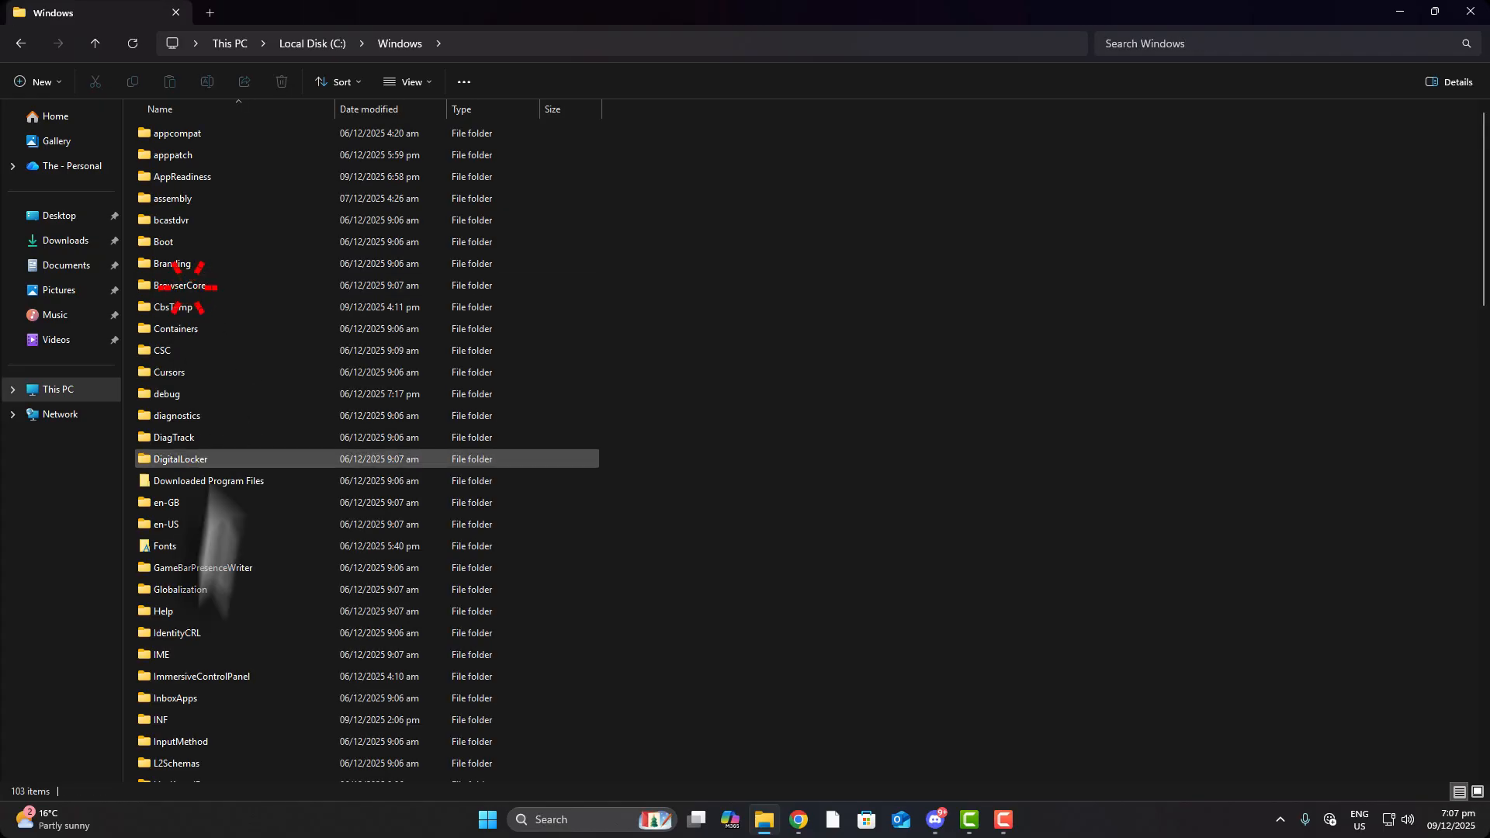
{"action": "scroll", "coordinate": [198, 613], "scroll_direction": "down", "scroll_amount": 14}
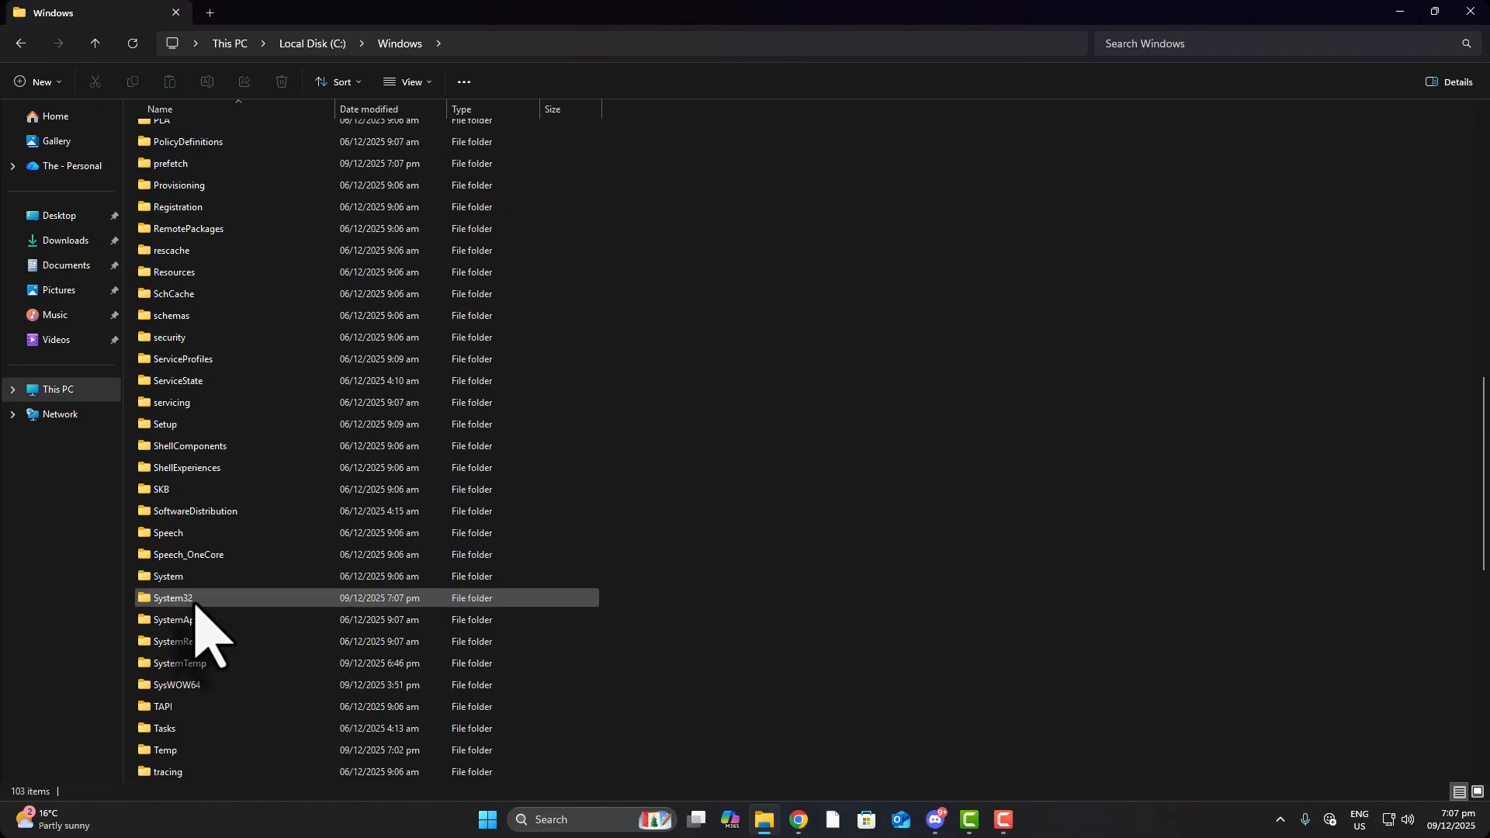
{"action": "double_click", "coordinate": [188, 597]}
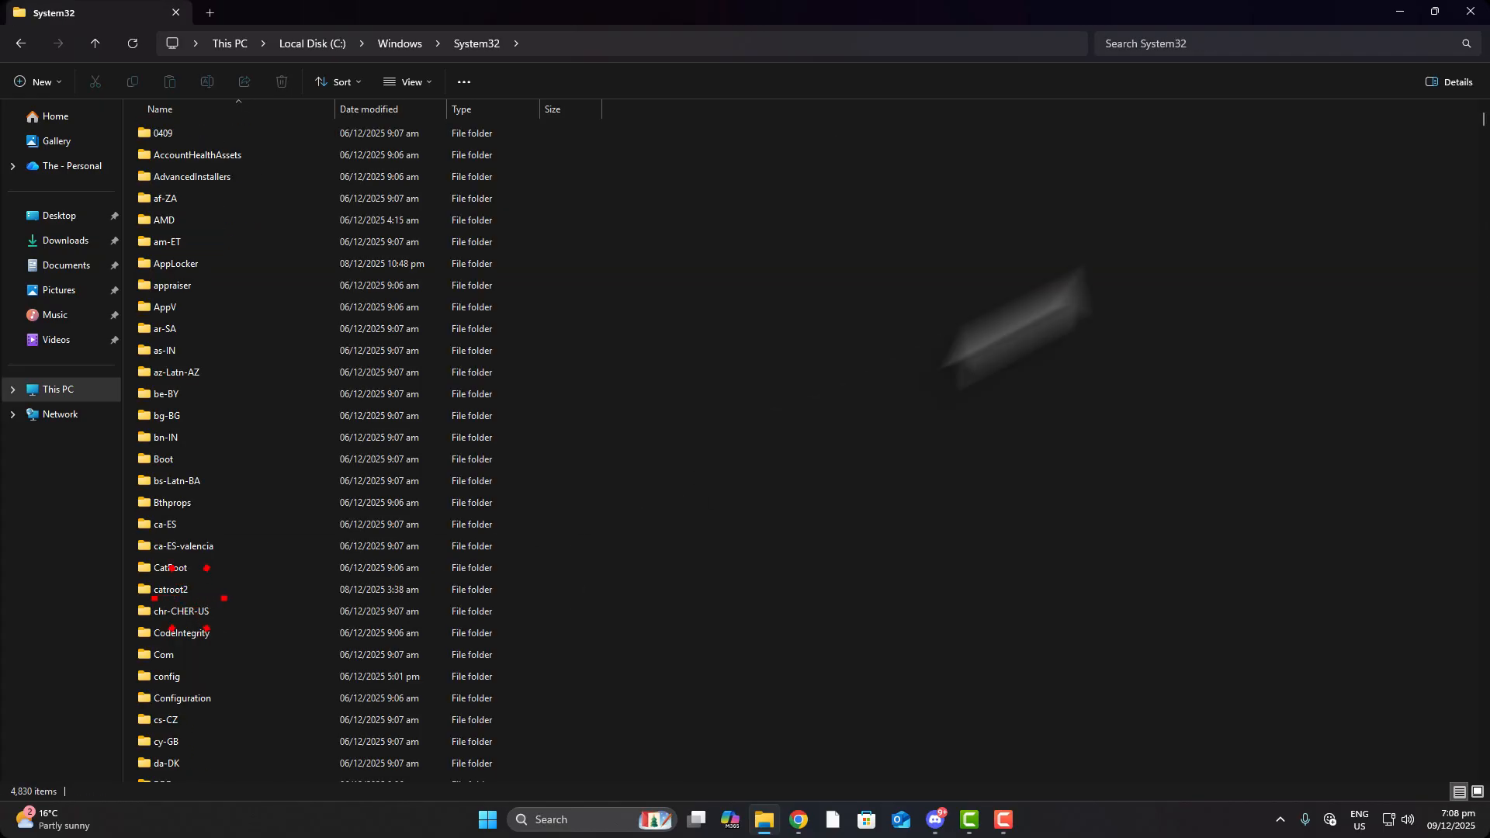
Search System32 for Xplody, copy the Xplodyscreensaver file, and close Explorer
{"action": "left_click", "coordinate": [1281, 47]}
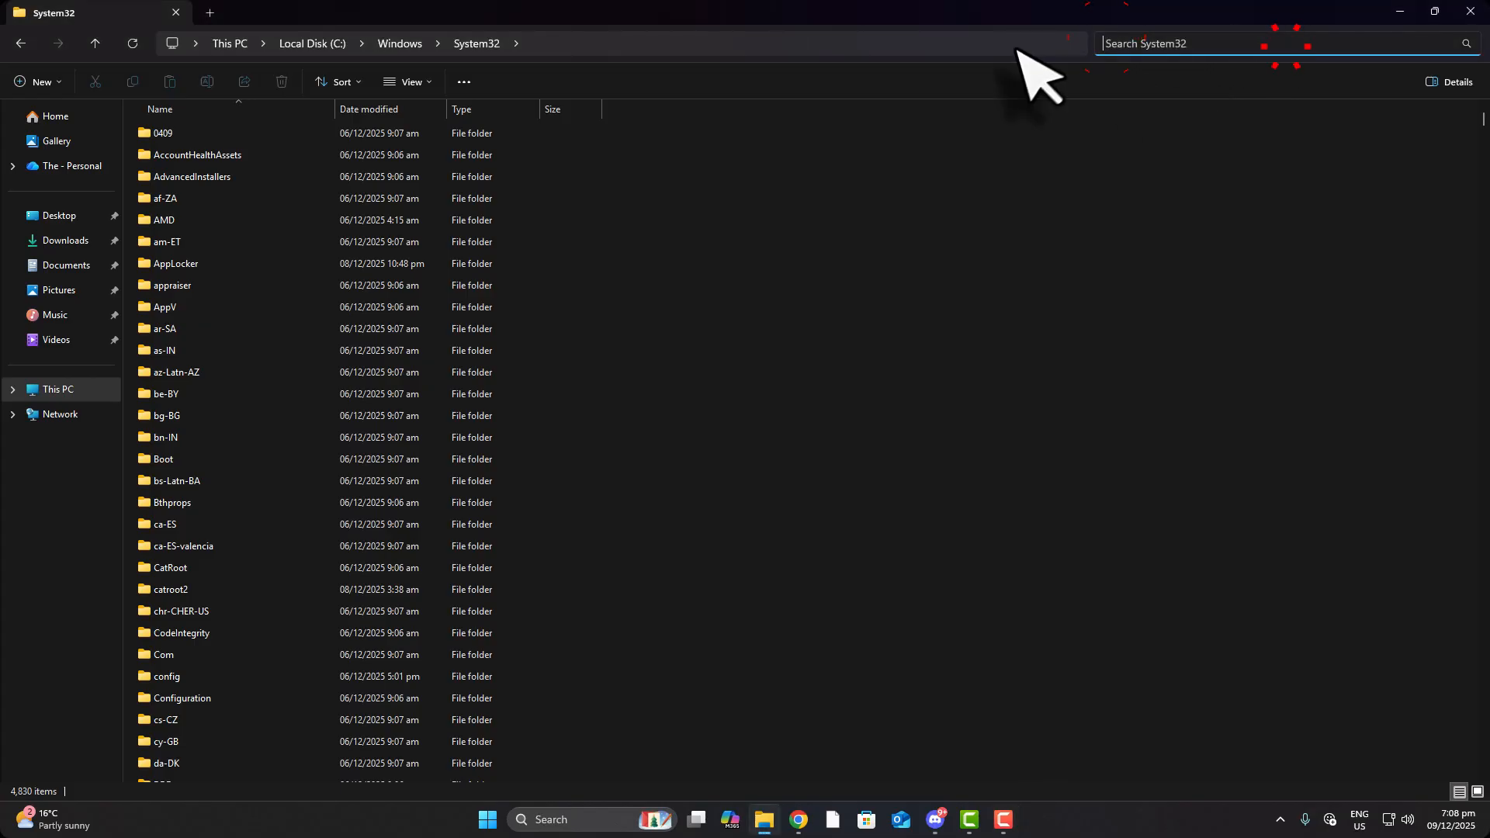
{"action": "left_click", "coordinate": [984, 39]}
{"action": "left_click", "coordinate": [1227, 39]}
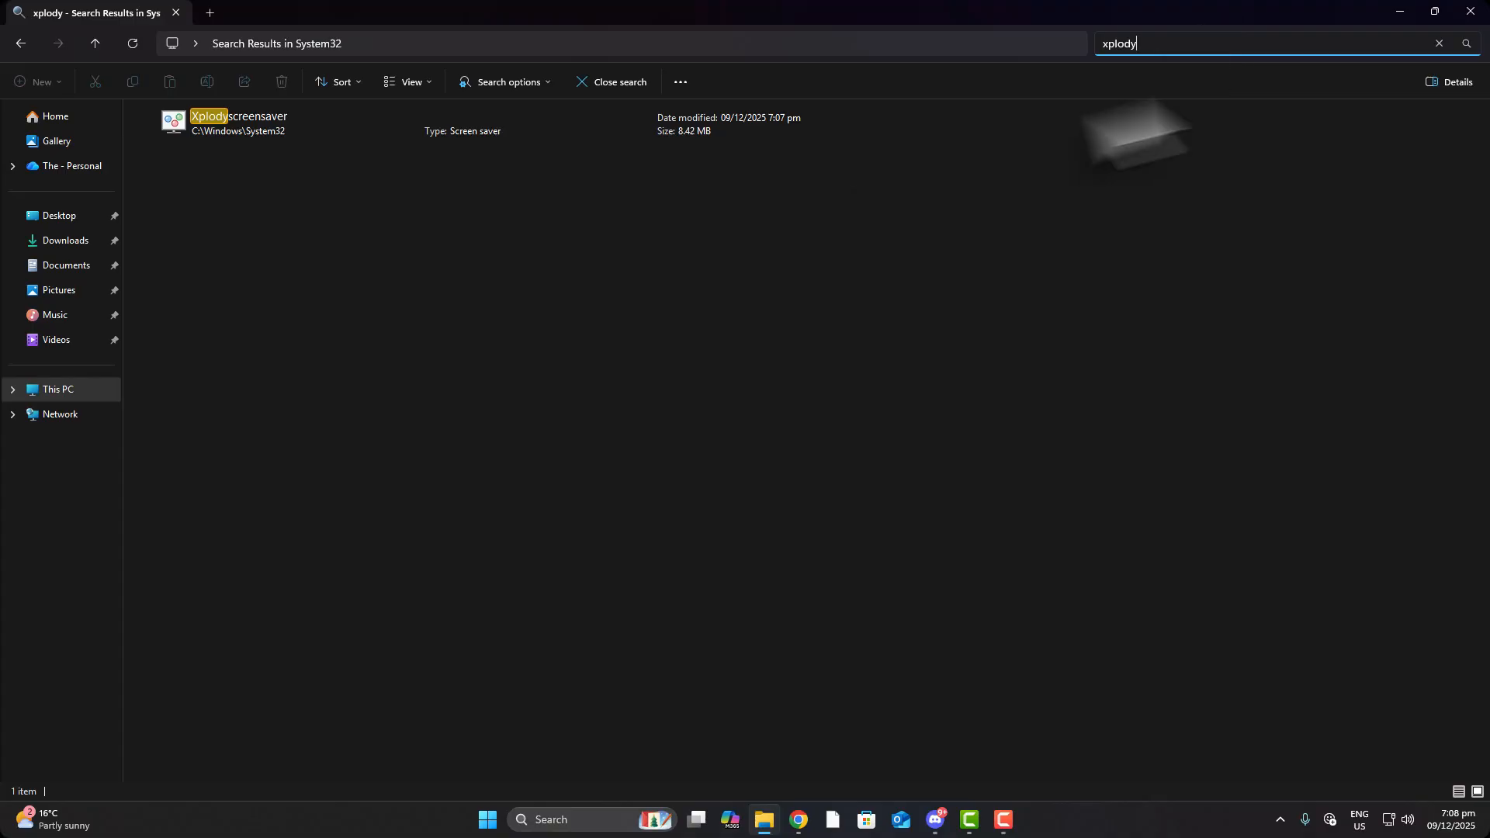
{"action": "left_click", "coordinate": [824, 43]}
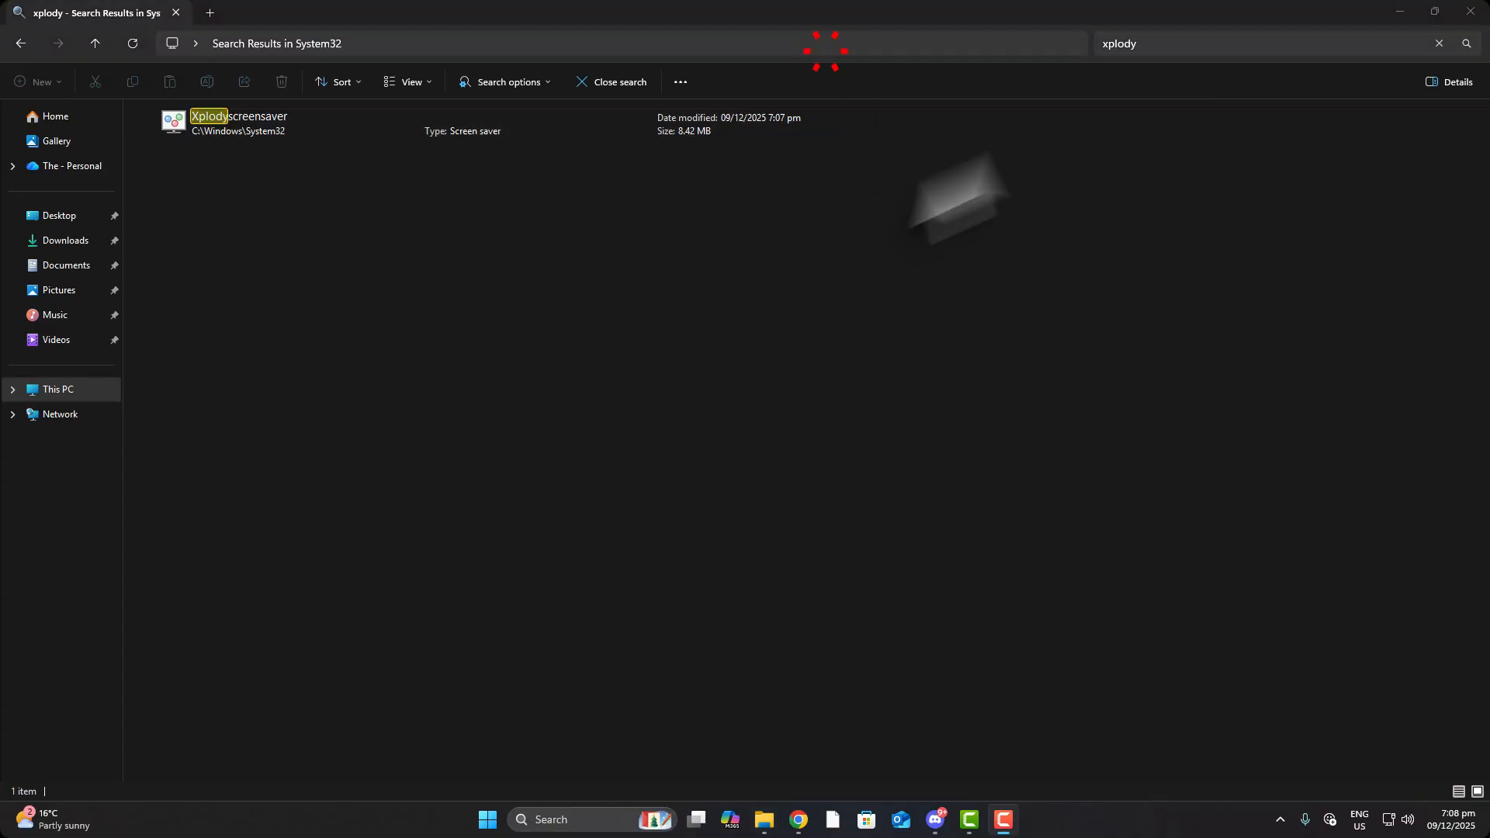
{"action": "left_click", "coordinate": [1155, 47]}
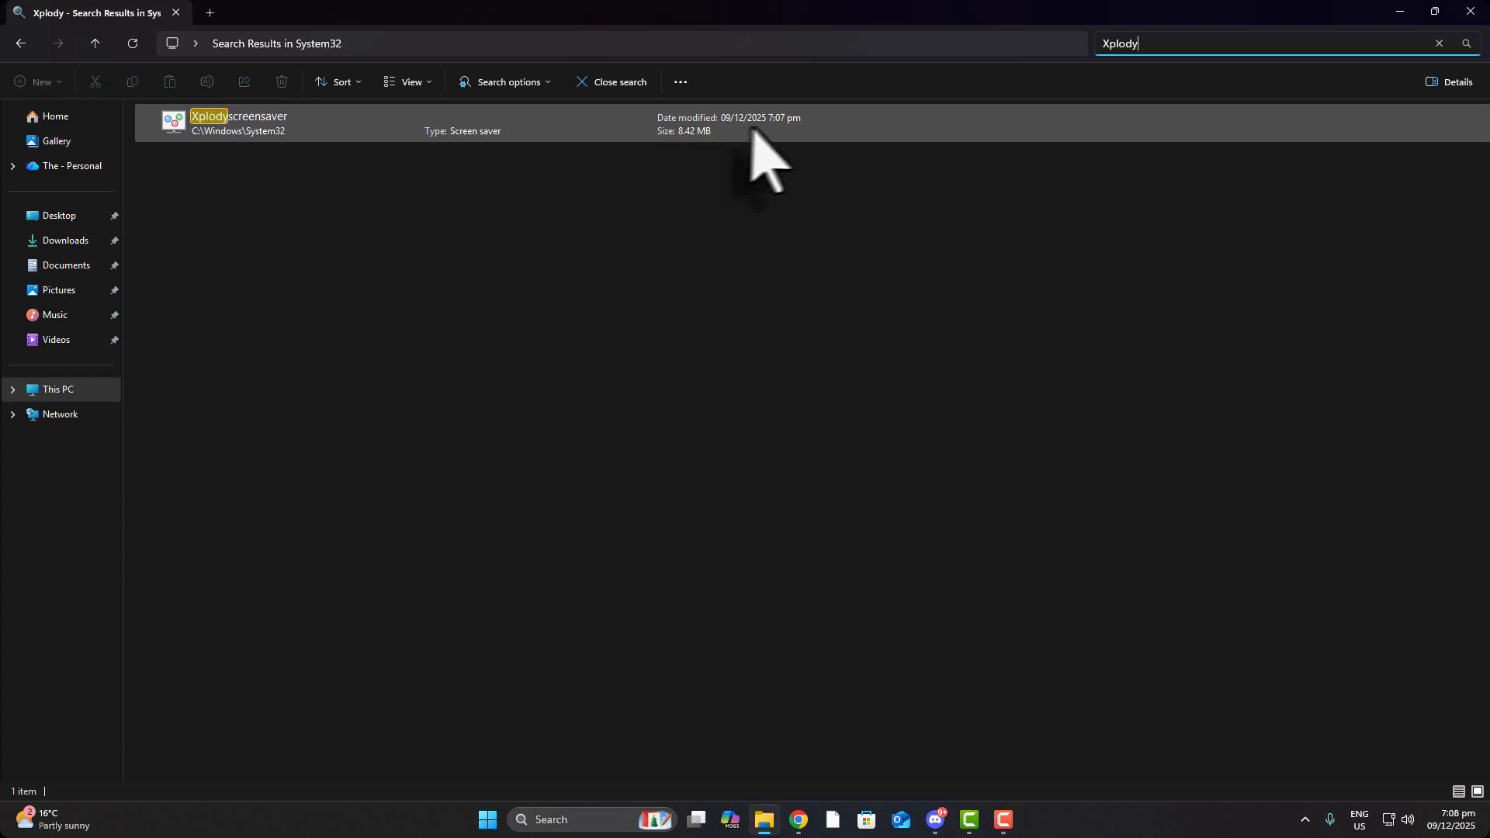
{"action": "left_click", "coordinate": [776, 124]}
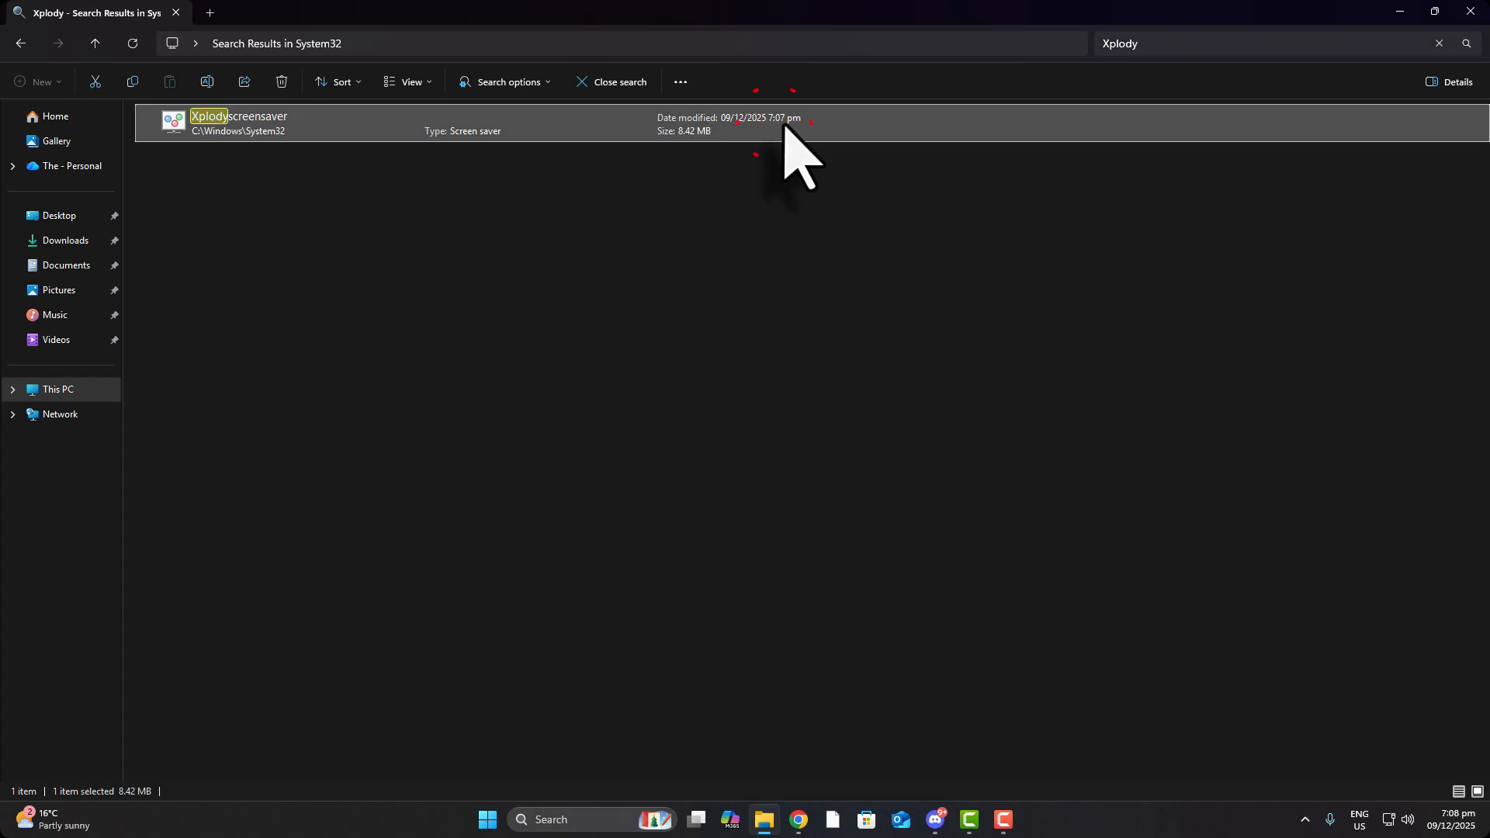
{"action": "right_click", "coordinate": [336, 127]}
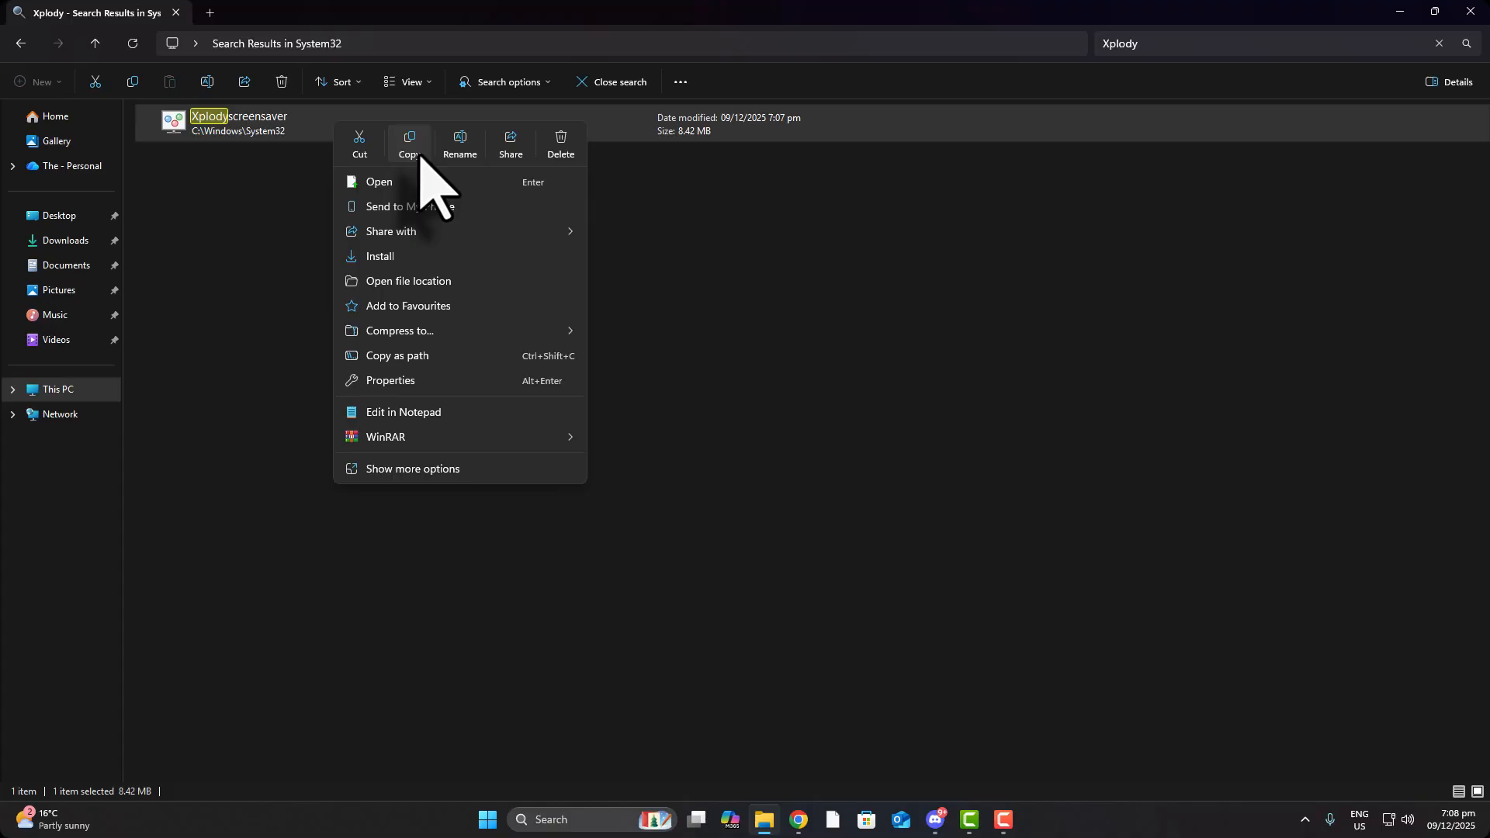
{"action": "left_click", "coordinate": [420, 154]}
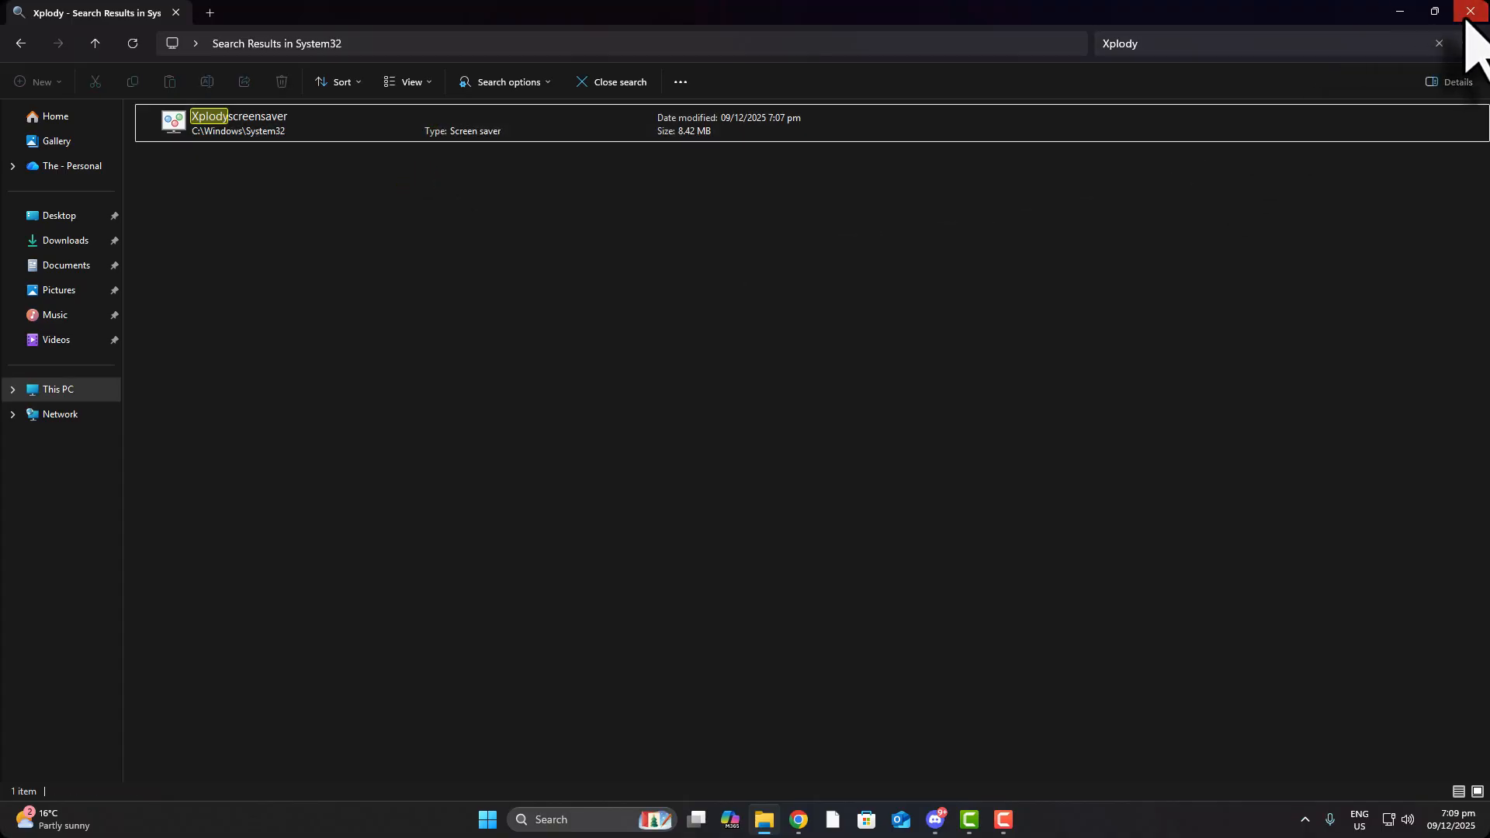
{"action": "left_click", "coordinate": [1469, 13]}
Go from the desktop's Personalise menu to Lock screen and launch Screen saver settings
{"action": "right_click", "coordinate": [1017, 441]}
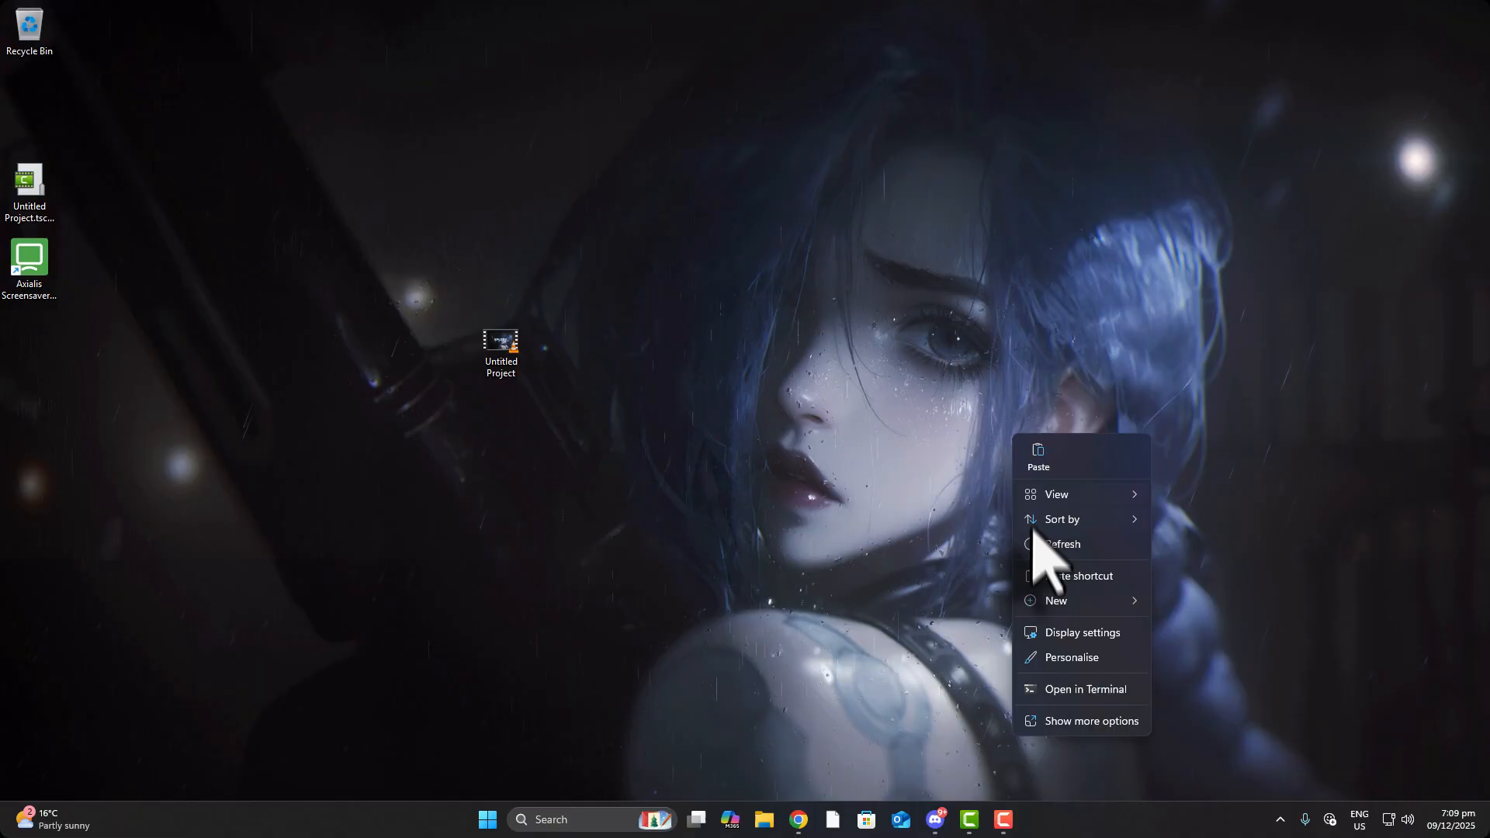
{"action": "left_click", "coordinate": [1084, 660]}
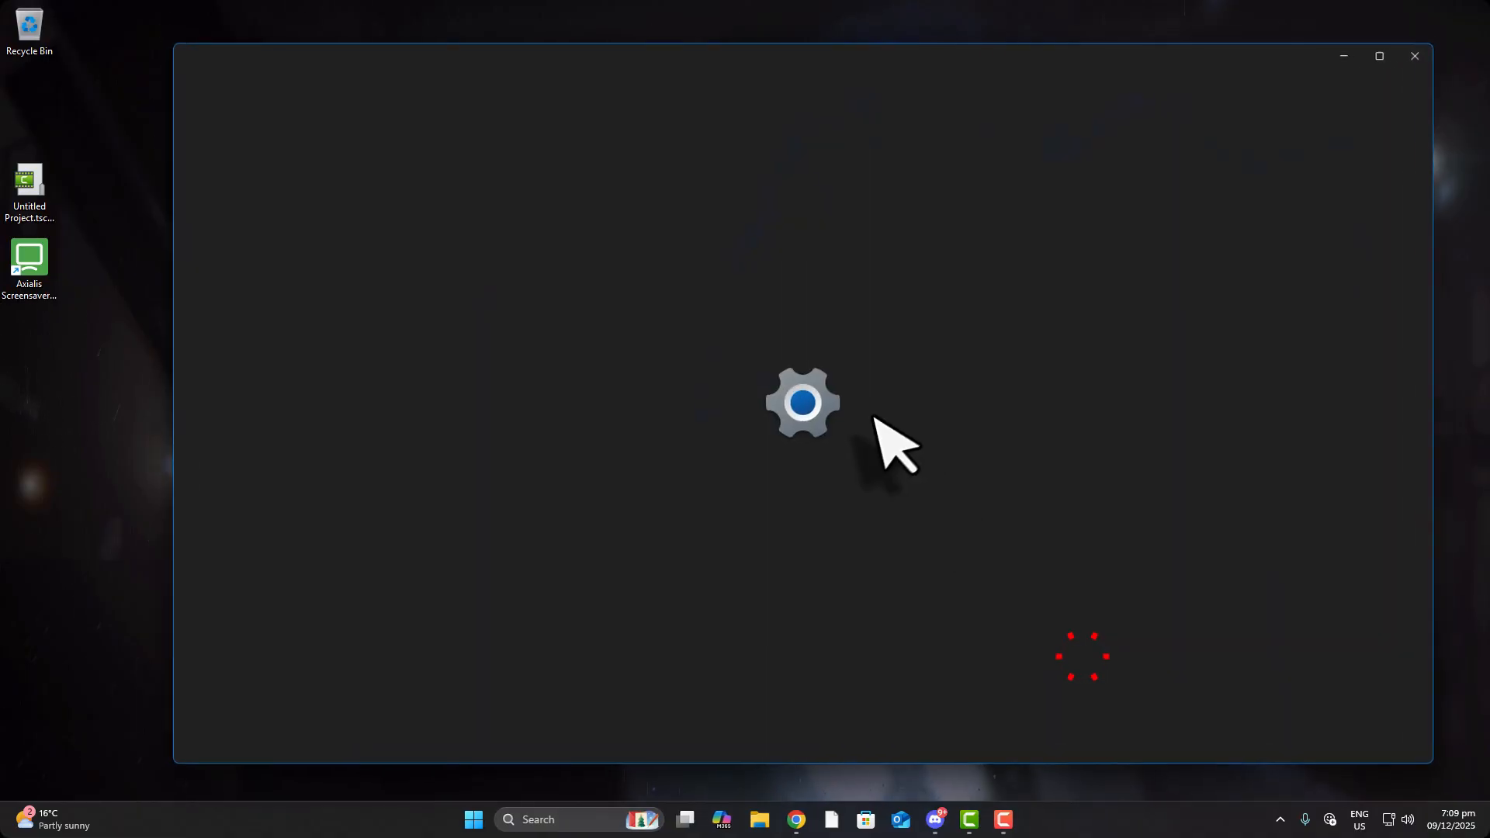
{"action": "scroll", "coordinate": [653, 482], "scroll_direction": "down", "scroll_amount": 3}
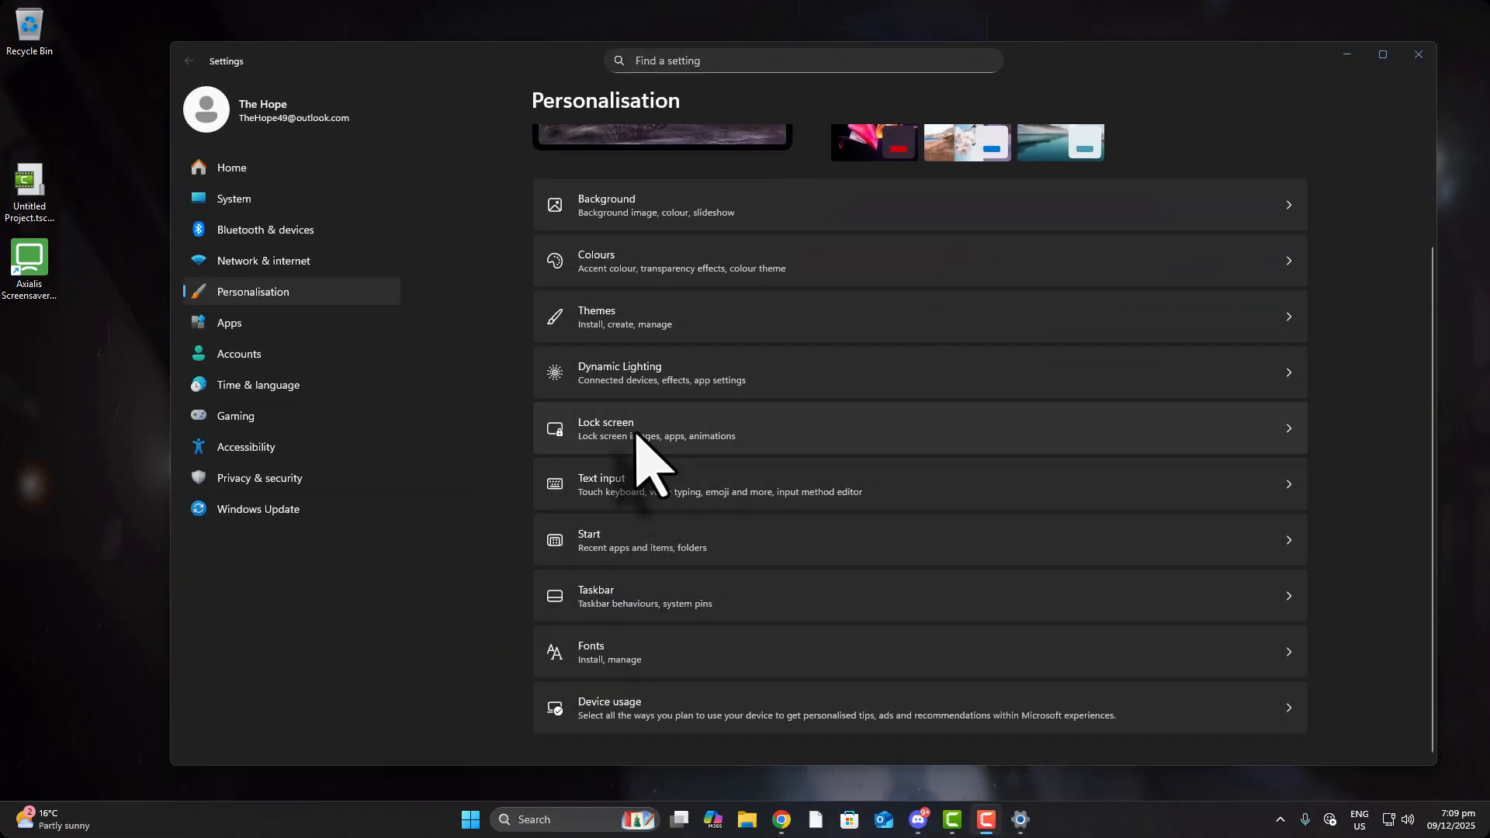
{"action": "left_click", "coordinate": [660, 445]}
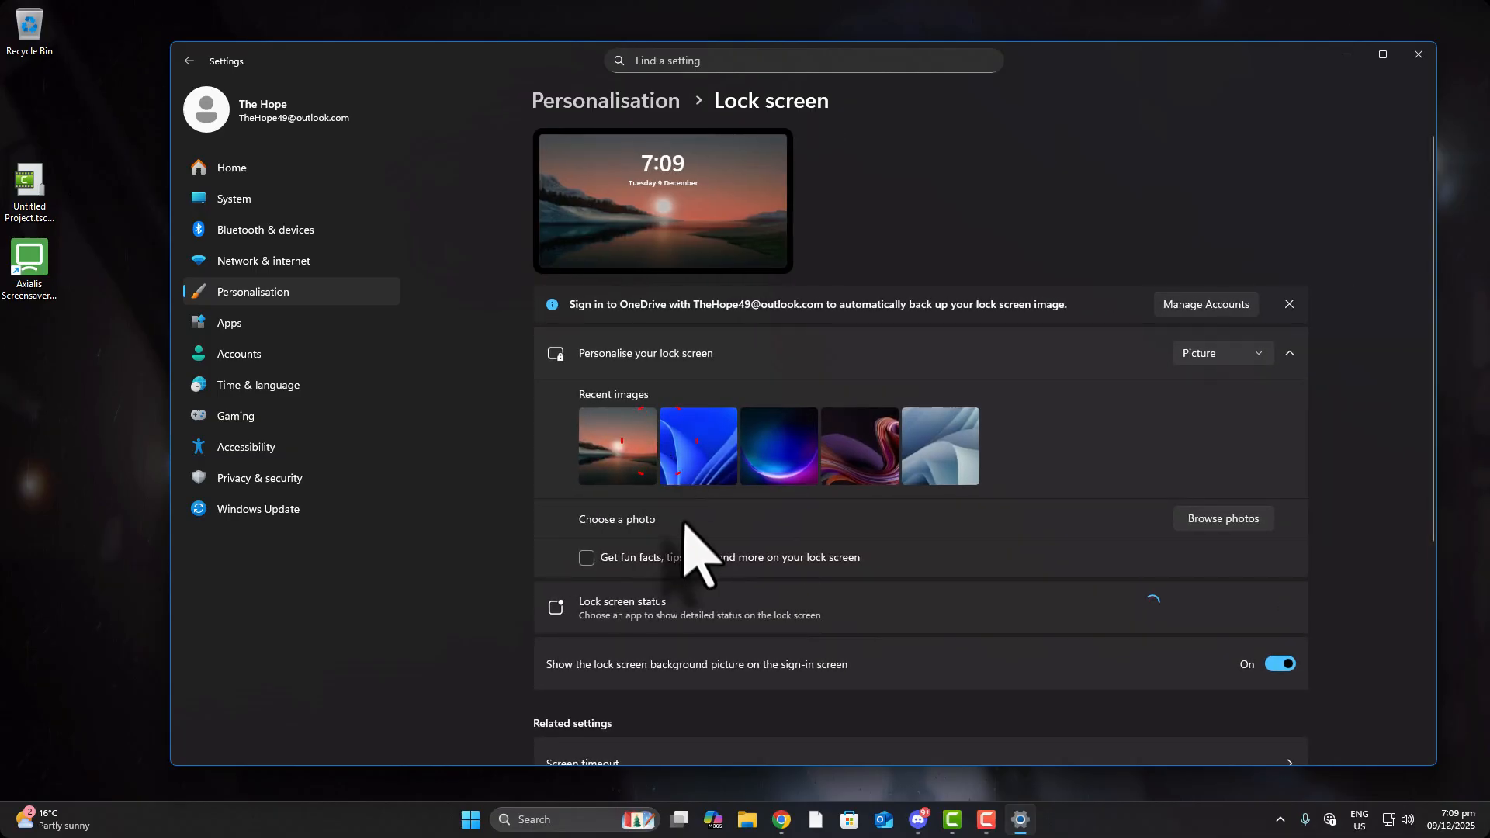
{"action": "scroll", "coordinate": [687, 535], "scroll_direction": "down", "scroll_amount": 3}
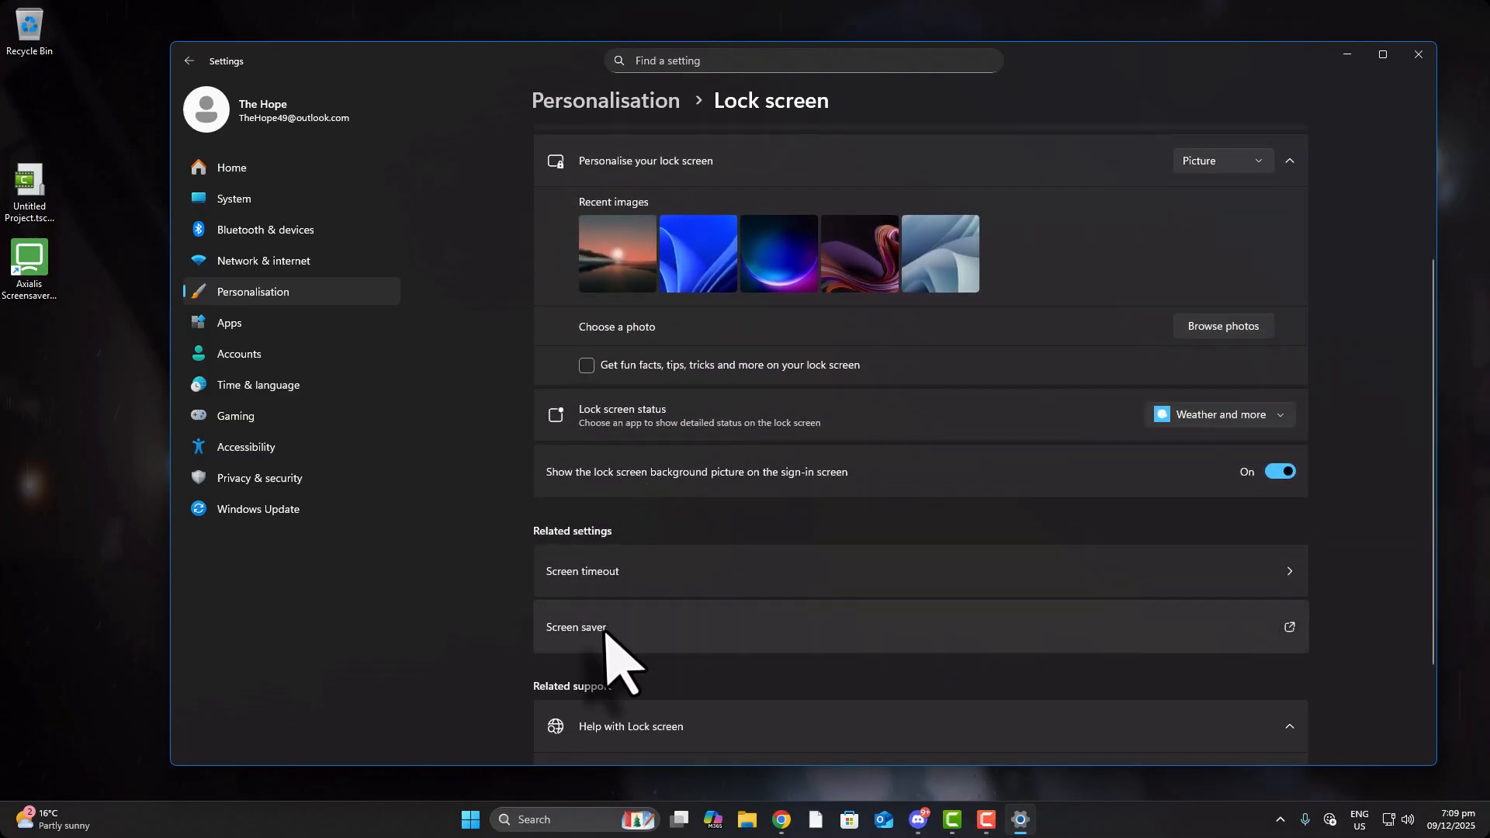
{"action": "left_click", "coordinate": [633, 627]}
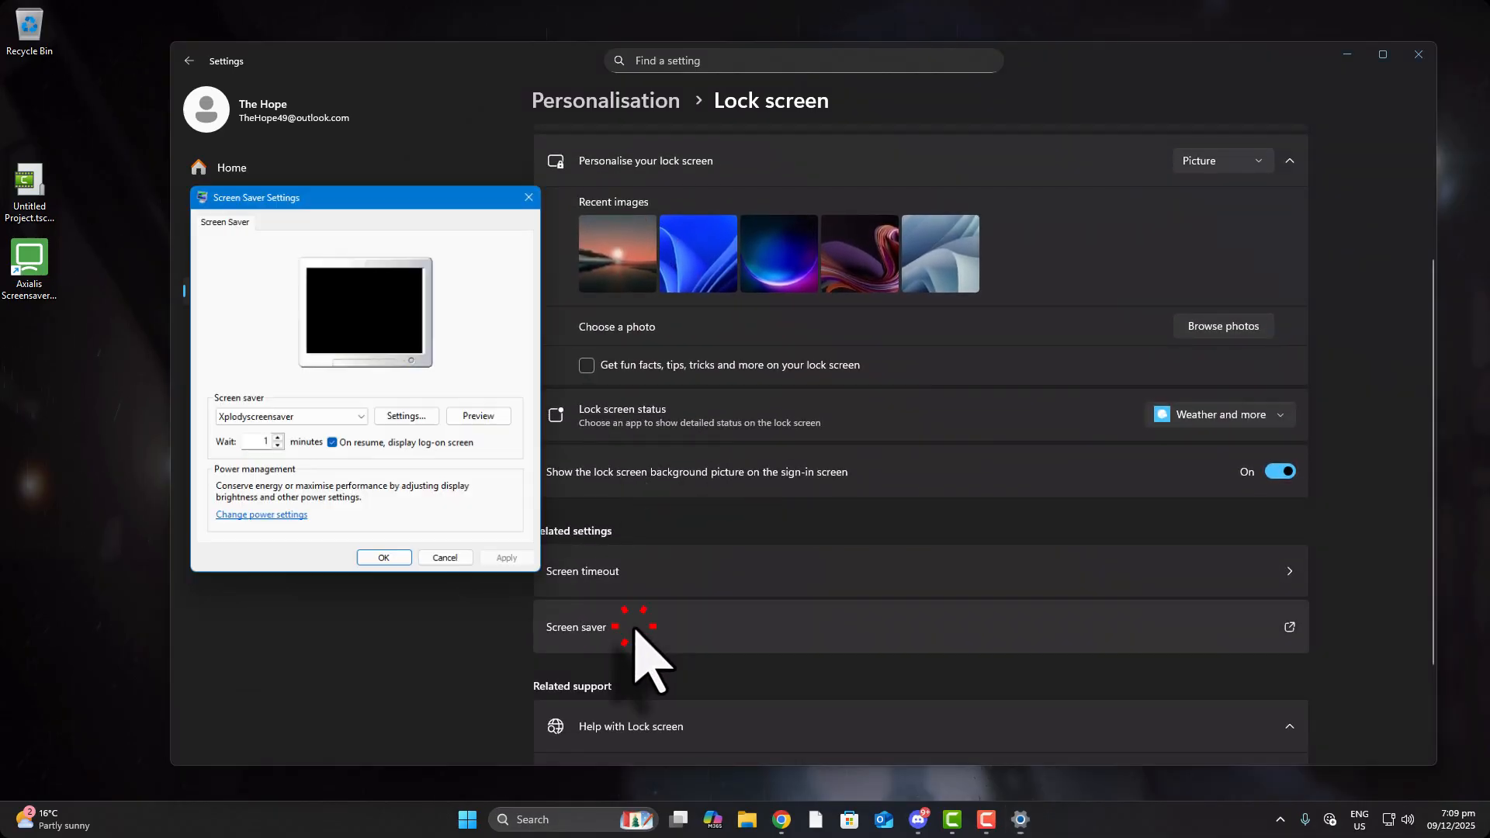
Choose Xplodyscreensaver as the screen saver from the dropdown
{"action": "left_click", "coordinate": [357, 417]}
{"action": "left_click", "coordinate": [301, 515]}
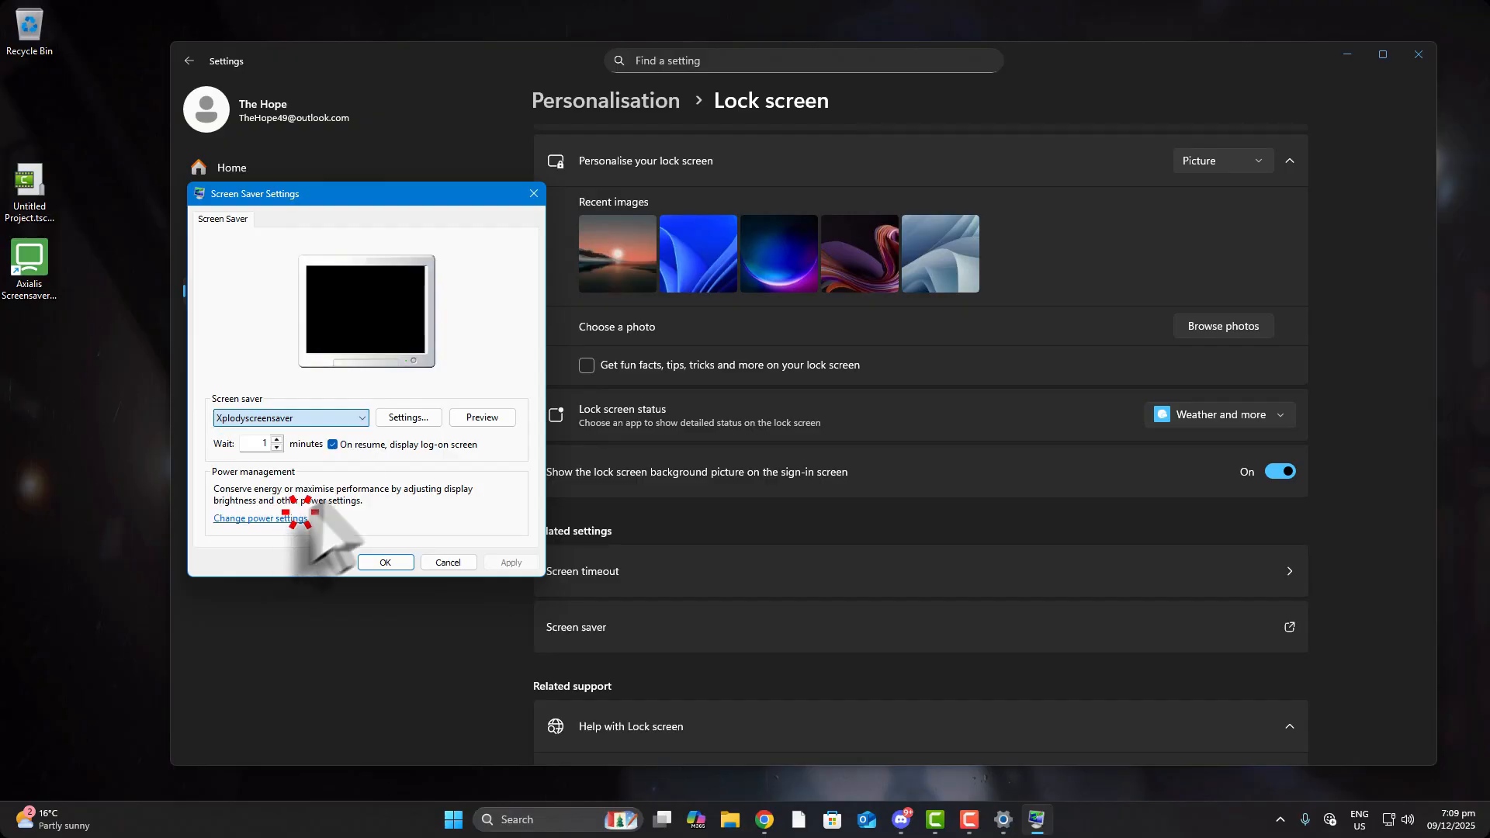
{"action": "left_click", "coordinate": [329, 417]}
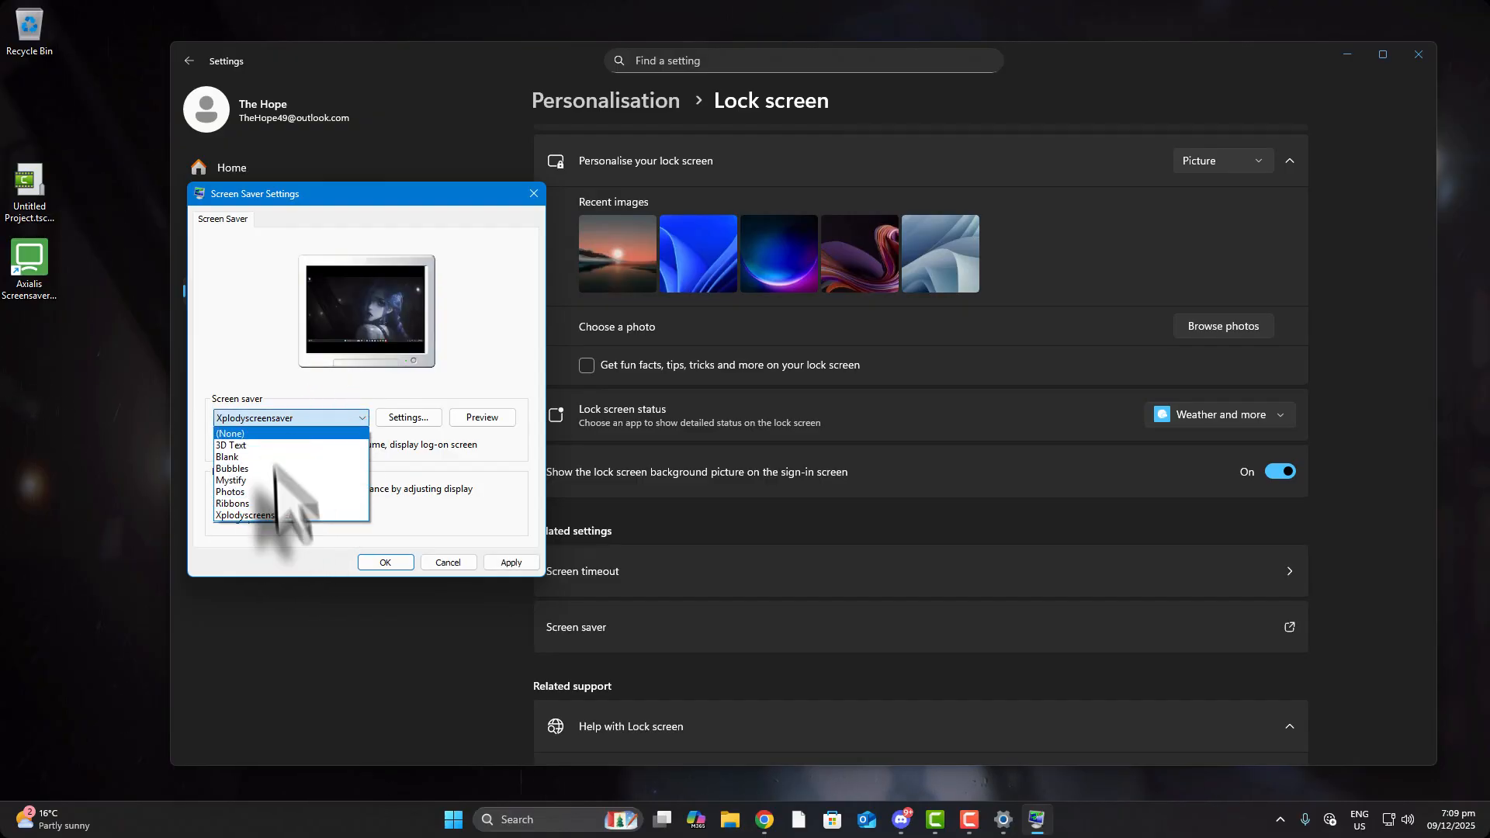
{"action": "left_click", "coordinate": [283, 467]}
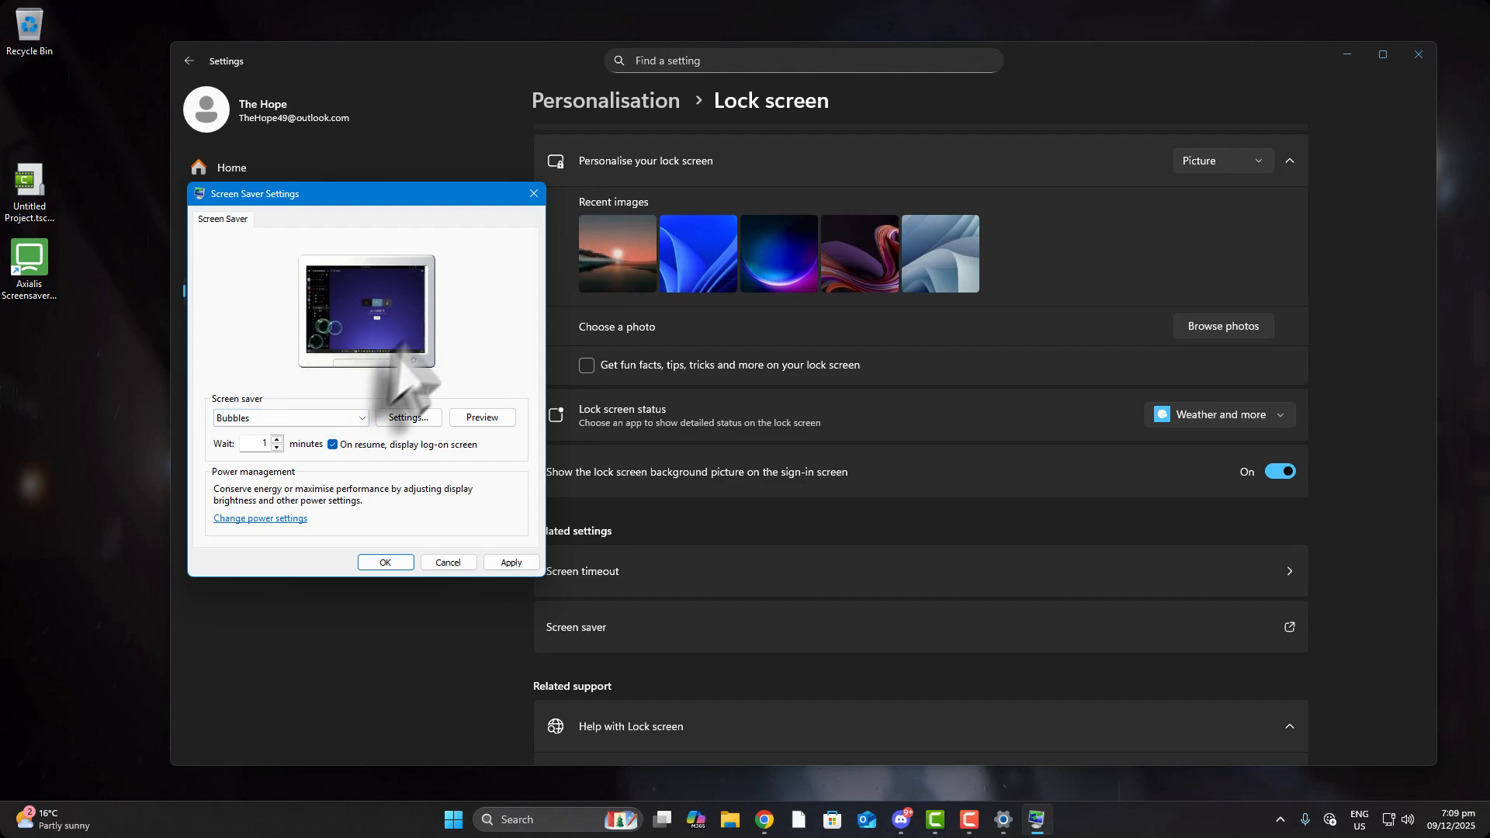
{"action": "left_click", "coordinate": [287, 418]}
{"action": "left_click", "coordinate": [286, 418]}
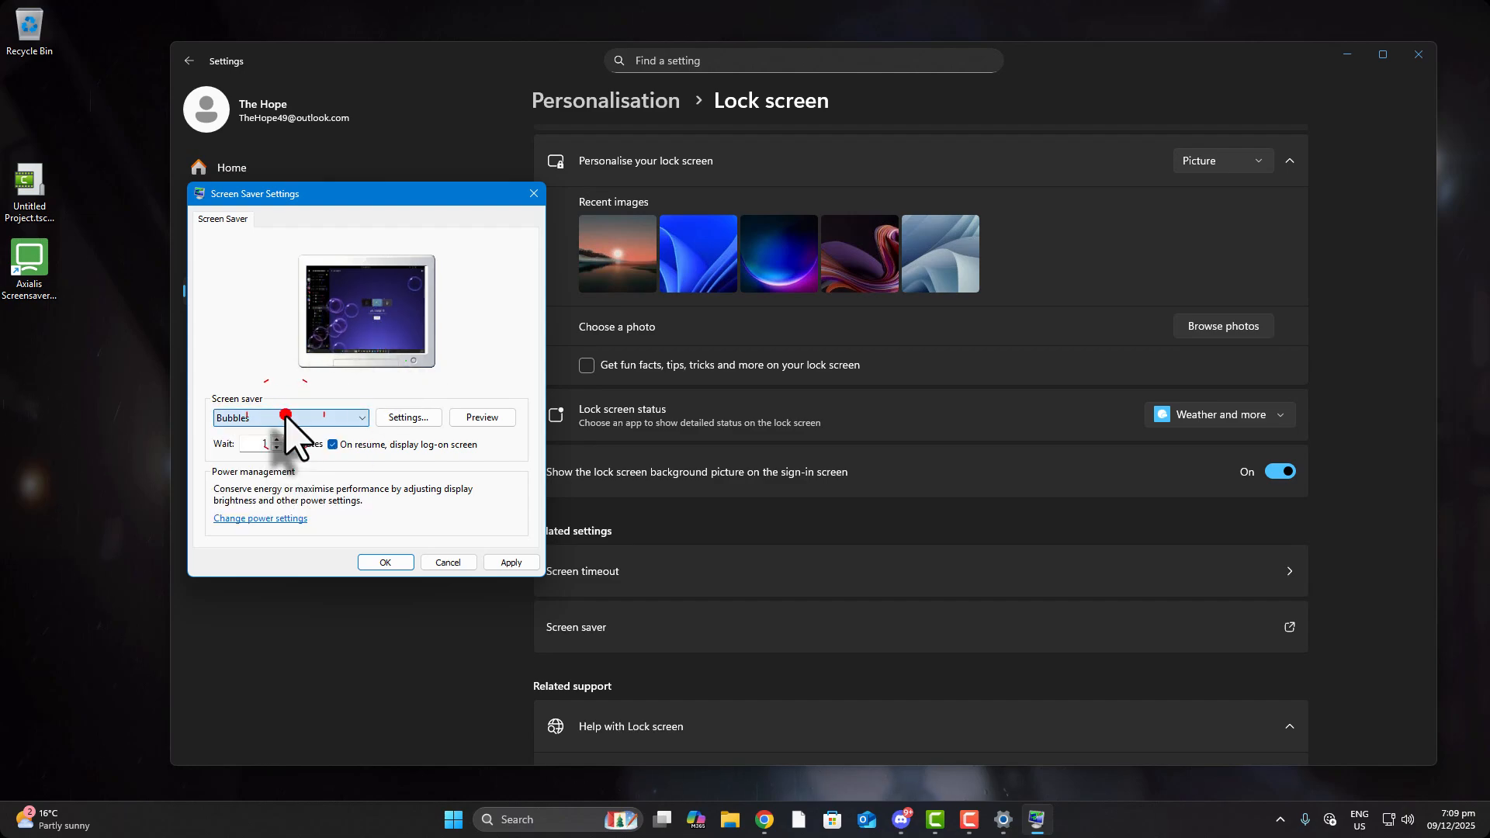
{"action": "left_click", "coordinate": [289, 420]}
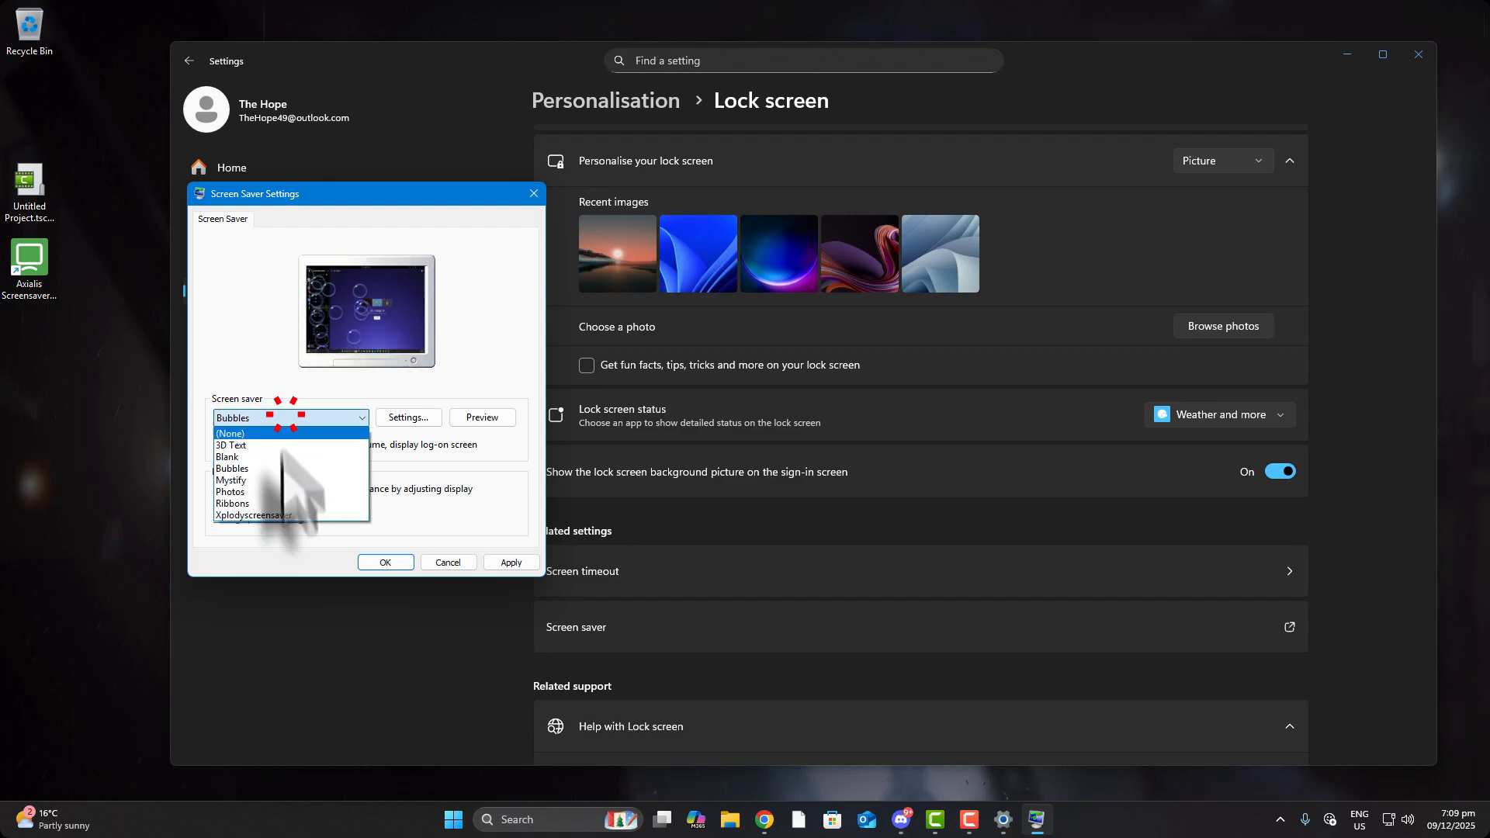
{"action": "left_click", "coordinate": [302, 515]}
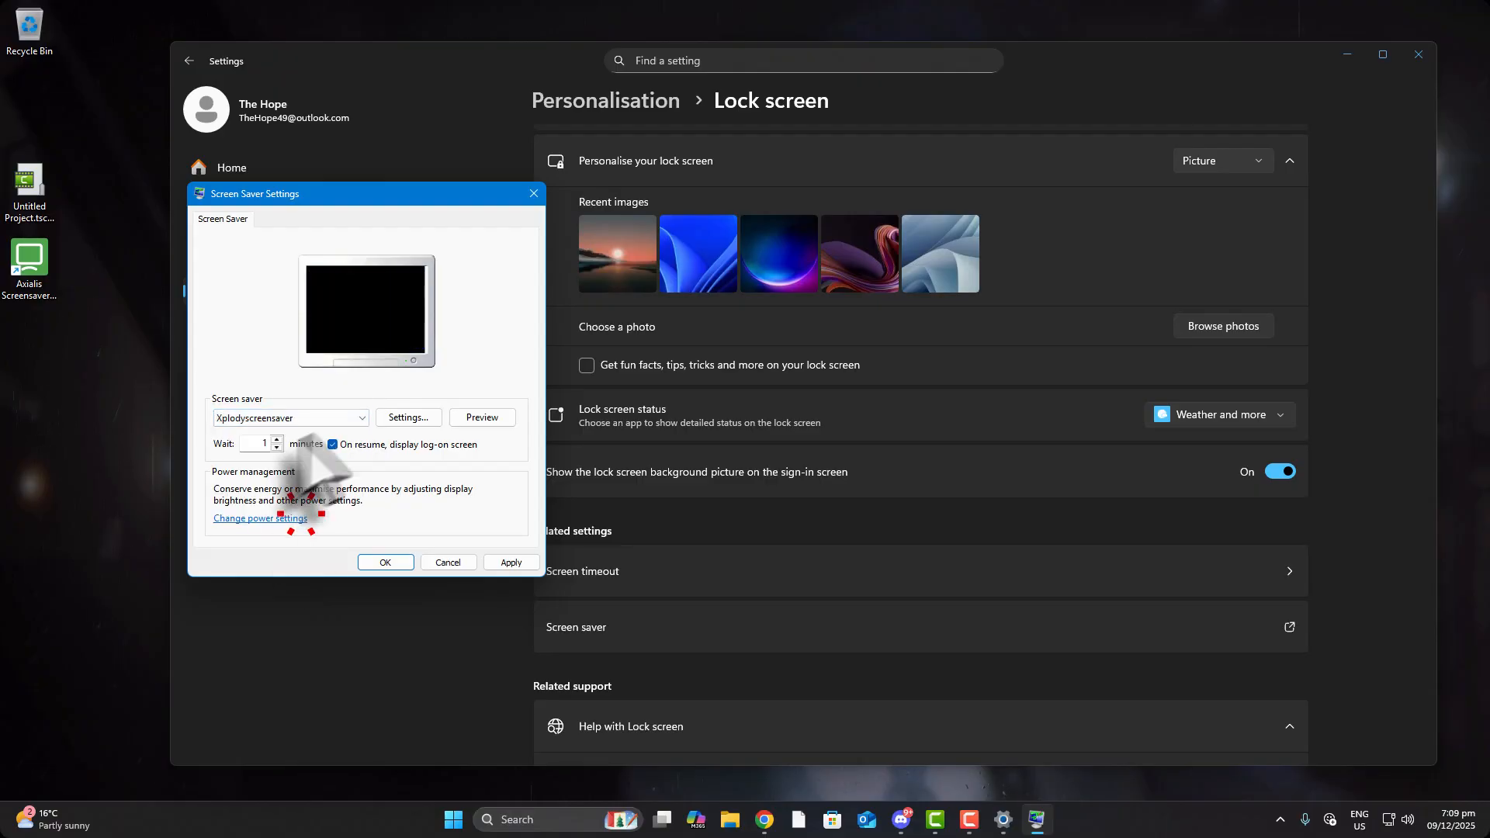
Set the wait to 1 minute, apply and confirm, then close Settings
{"action": "double_click", "coordinate": [255, 443]}
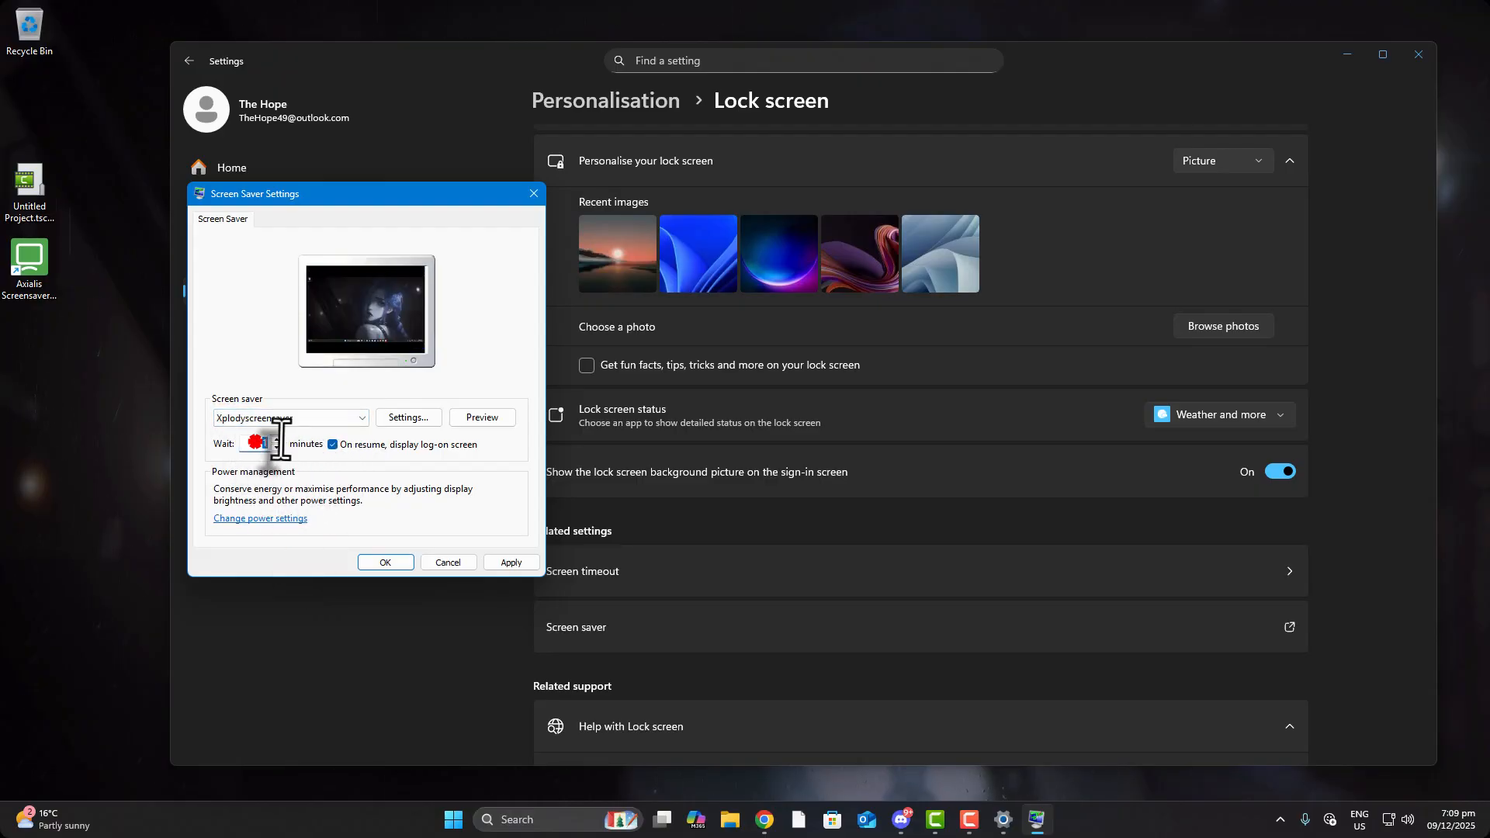
{"action": "left_click", "coordinate": [498, 562]}
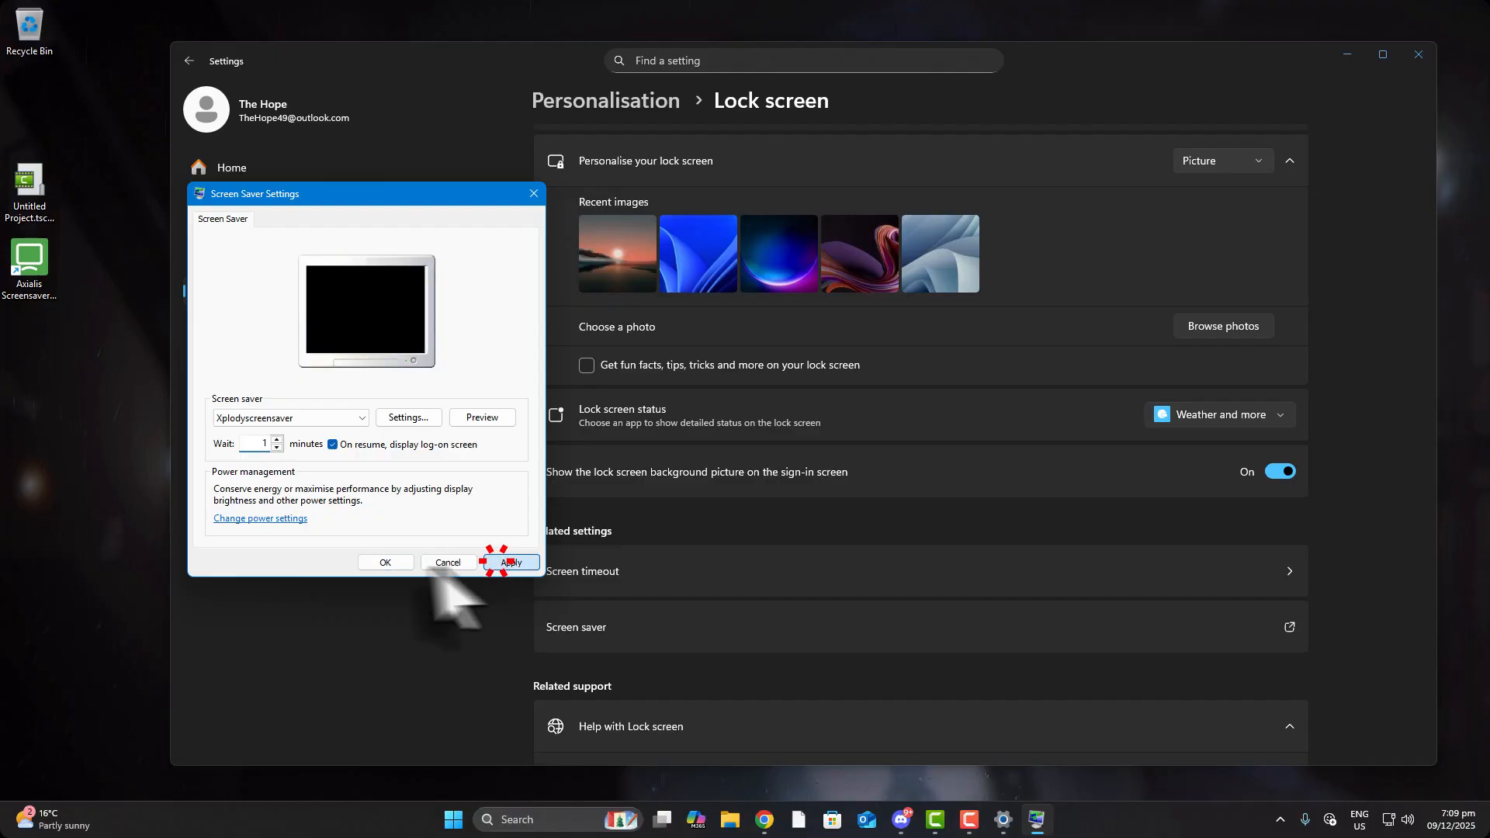
{"action": "left_click", "coordinate": [400, 563]}
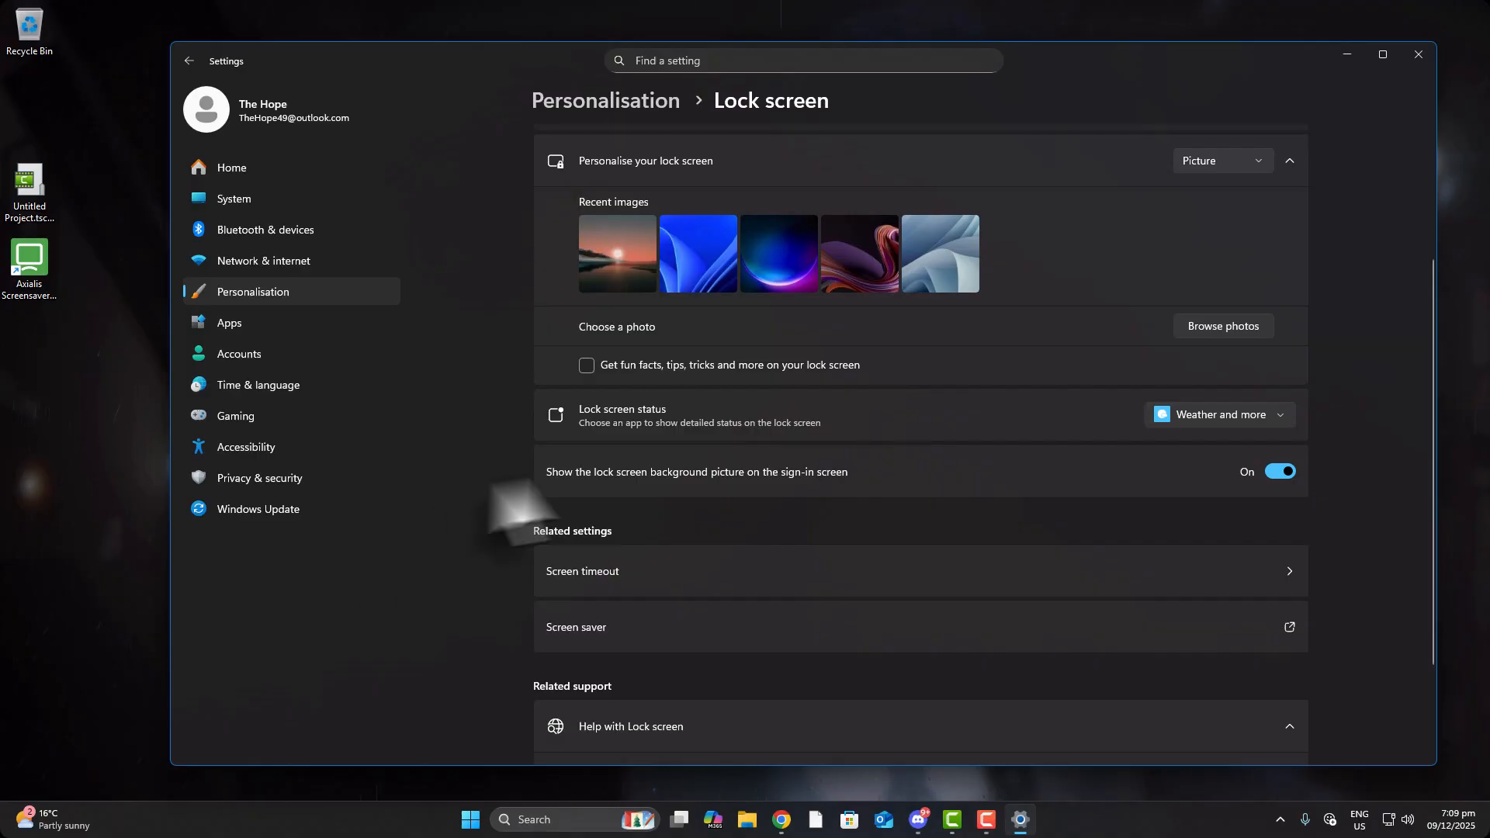
{"action": "left_click", "coordinate": [1420, 55]}
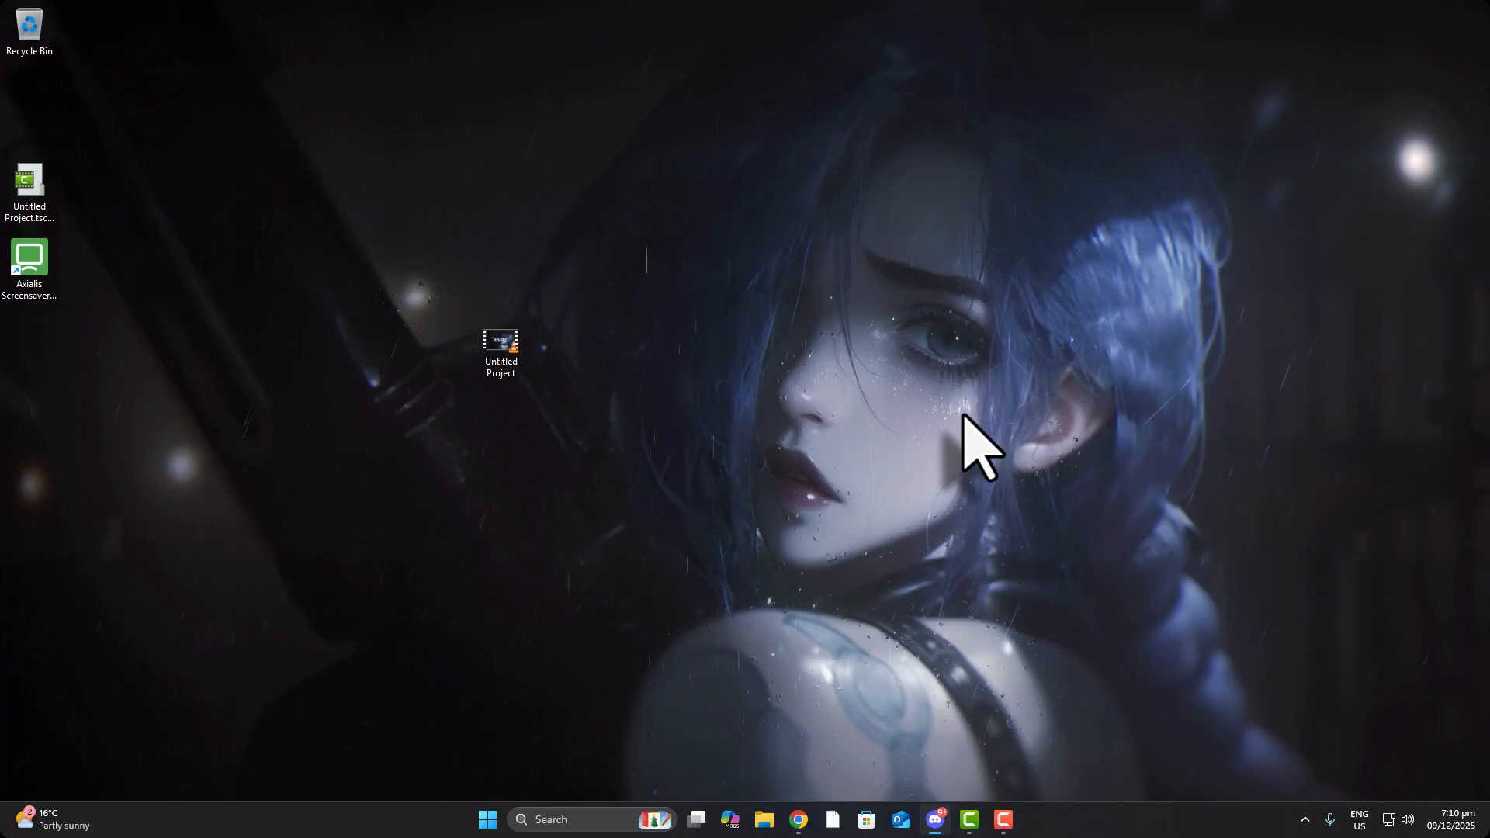
{"action": "left_click", "coordinate": [254, 71]}
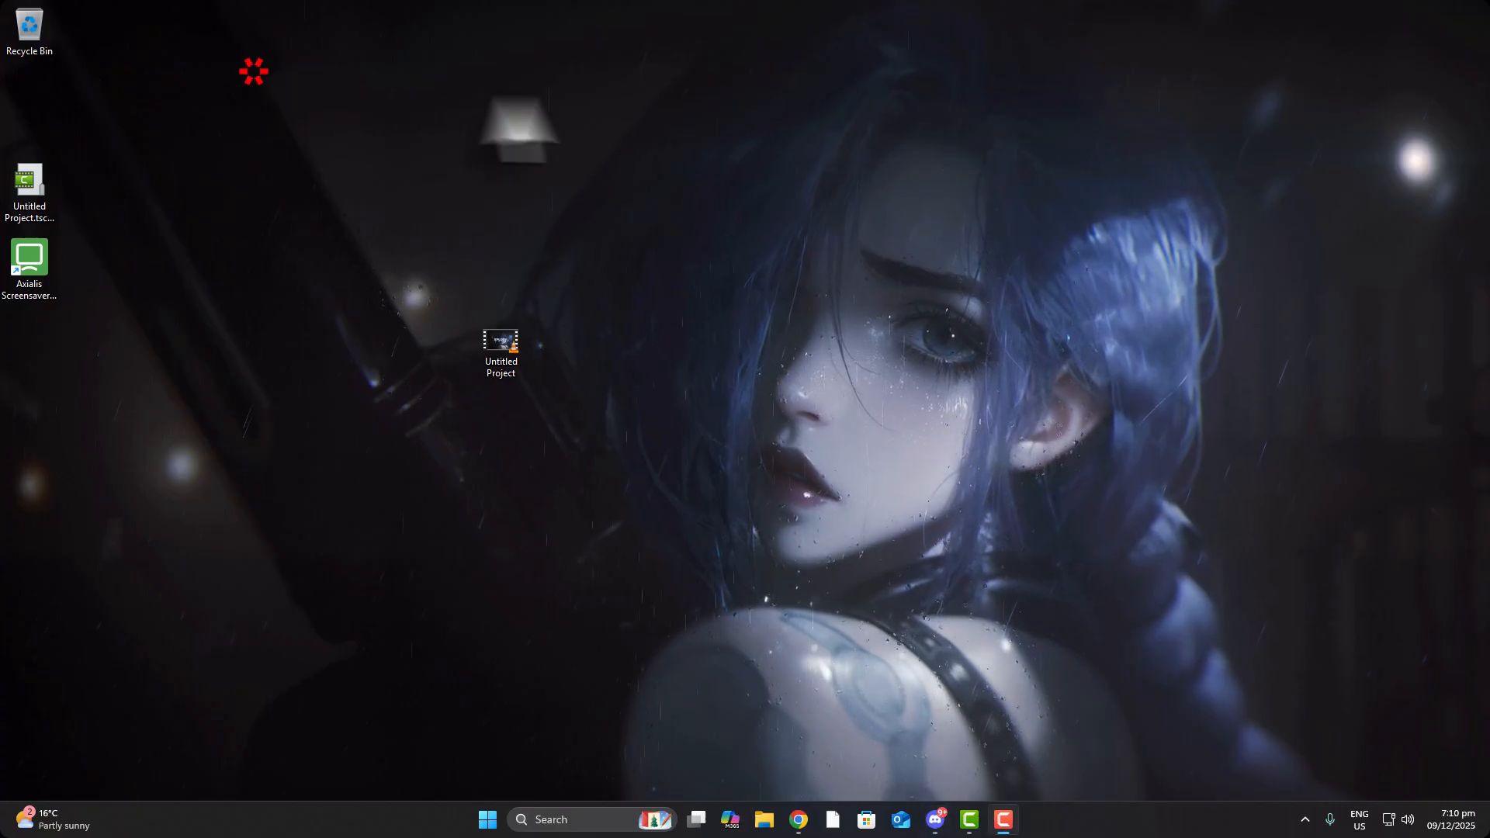
{"action": "left_click", "coordinate": [768, 348]}
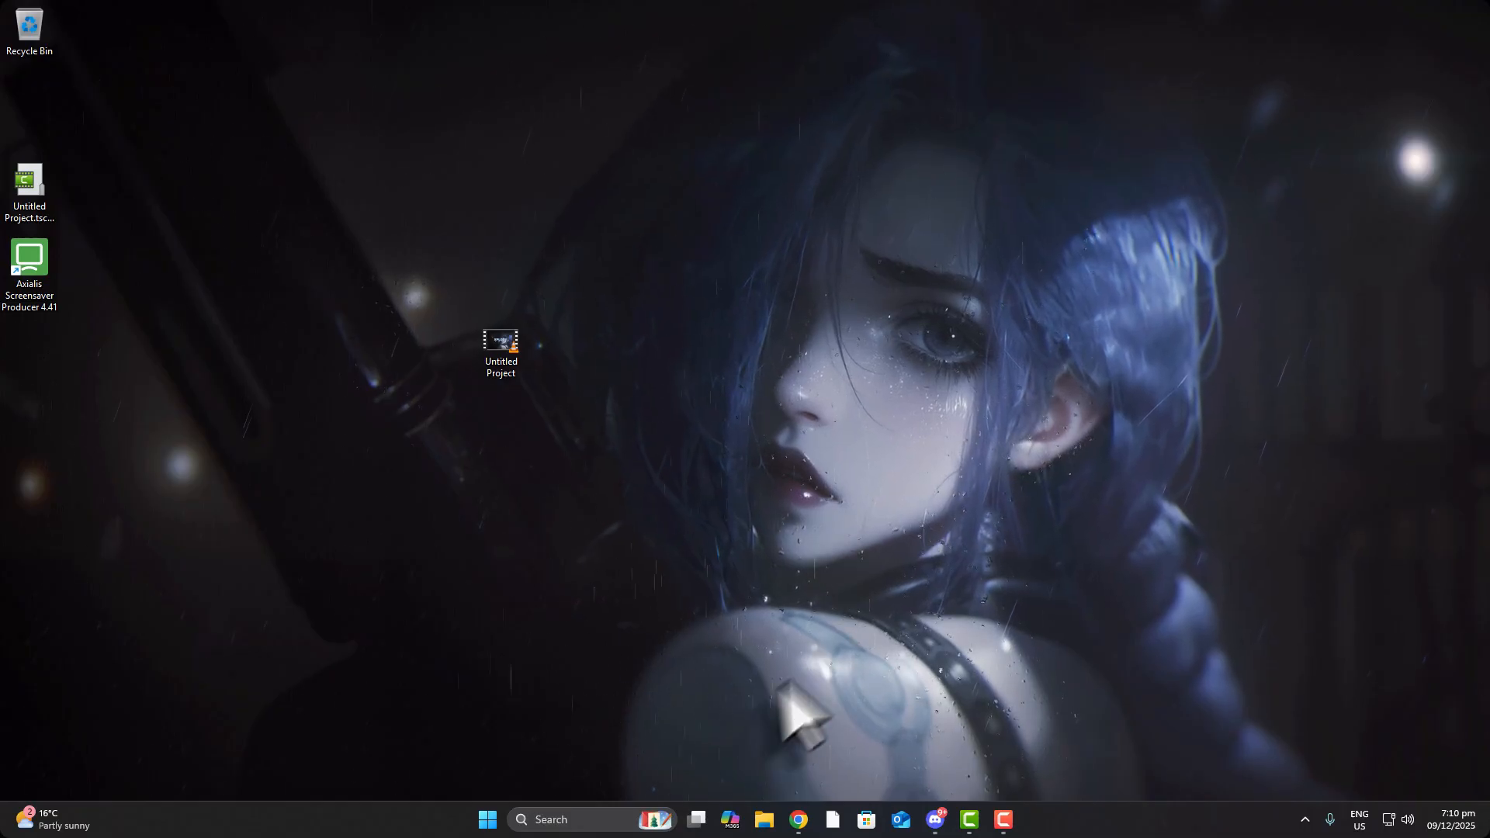
{"action": "left_click", "coordinate": [225, 335]}
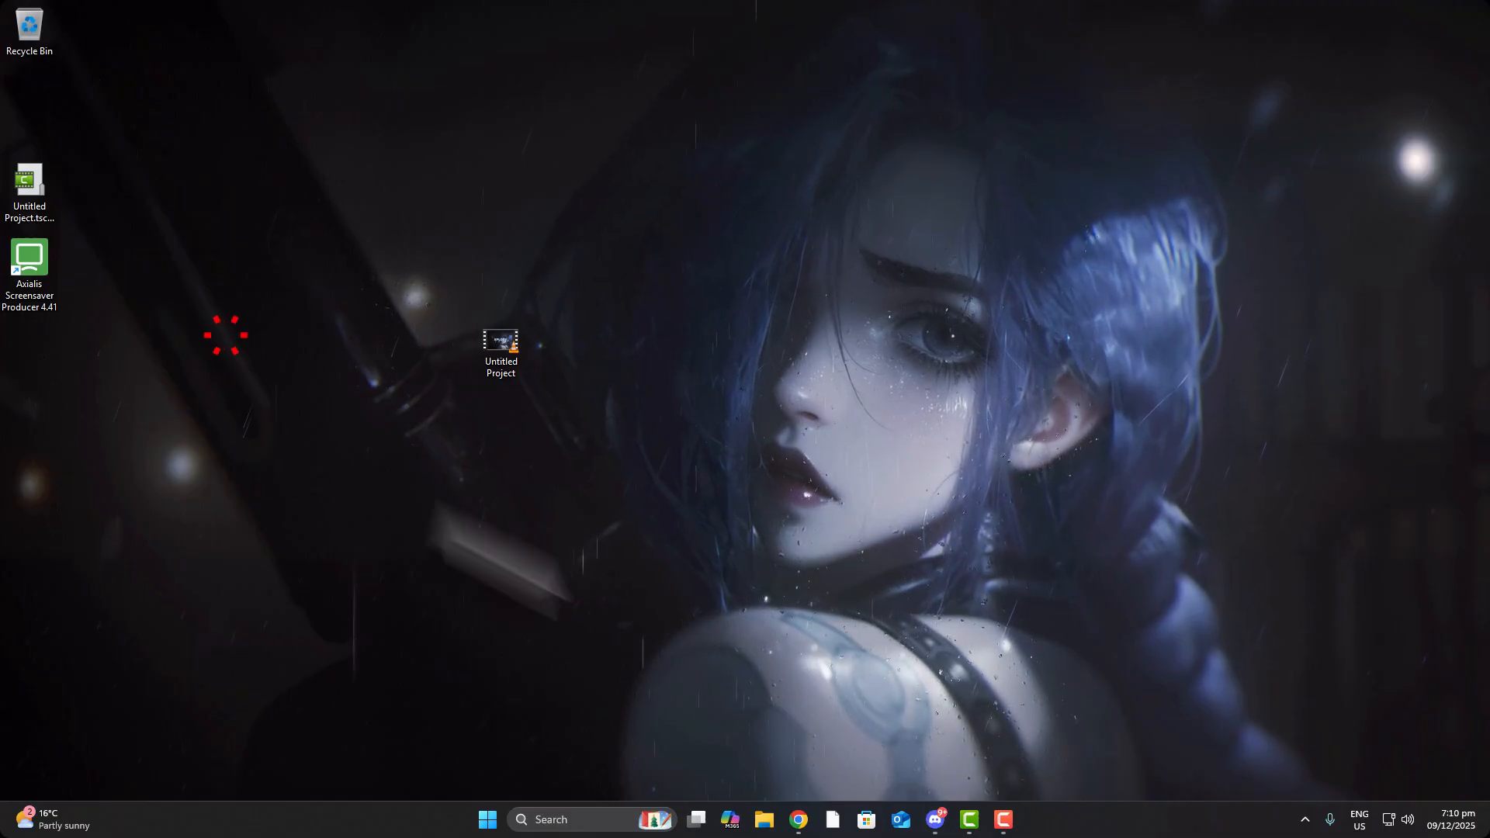
Launch AutoHotkey Dash by searching 'auto', reposition its window, and close File Explorer
{"action": "left_click", "coordinate": [763, 819]}
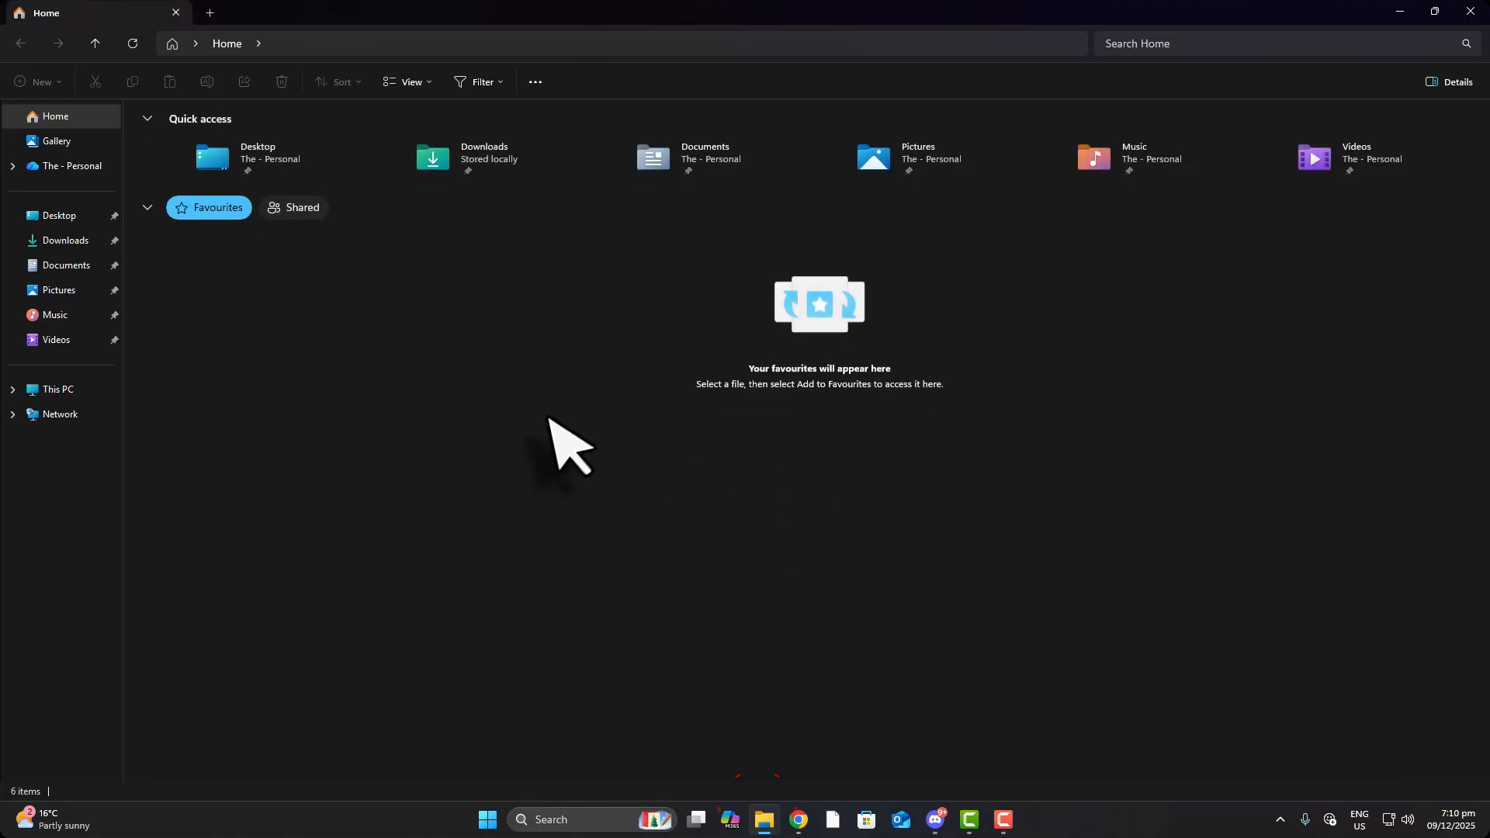
{"action": "left_click", "coordinate": [588, 814]}
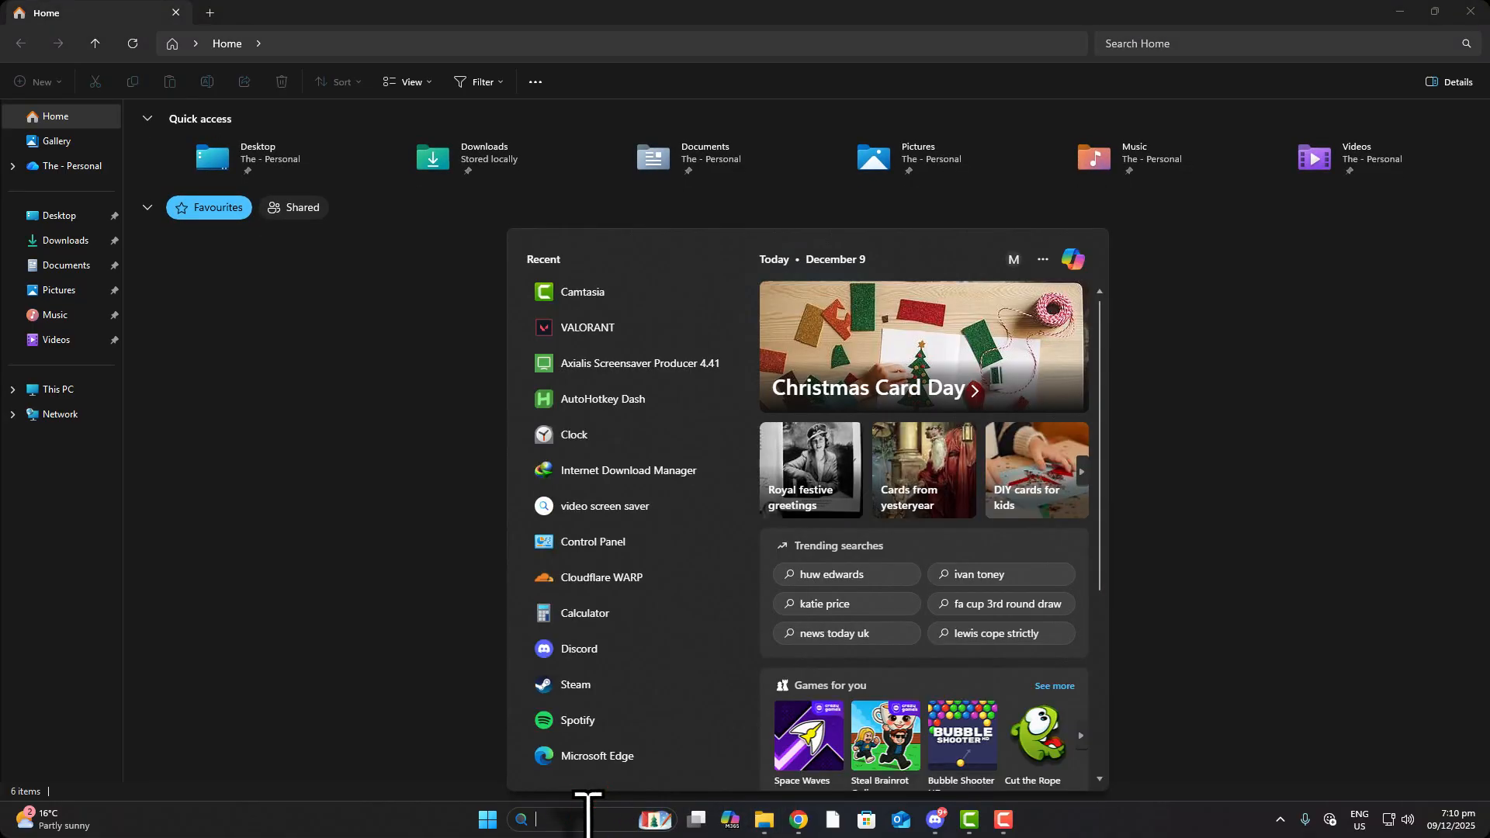
{"action": "type", "text": "auto"}
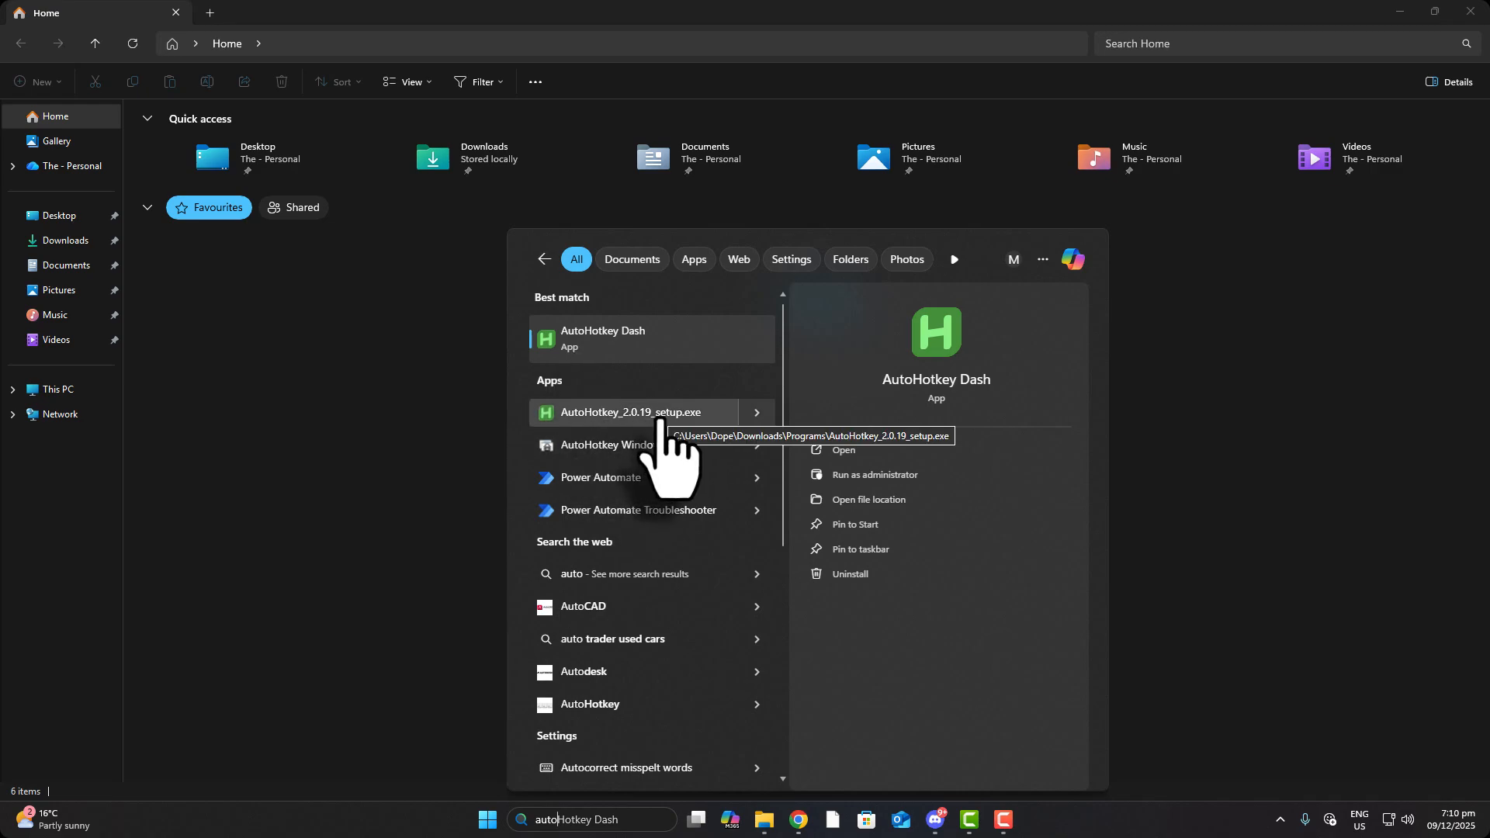
{"action": "left_click", "coordinate": [648, 339]}
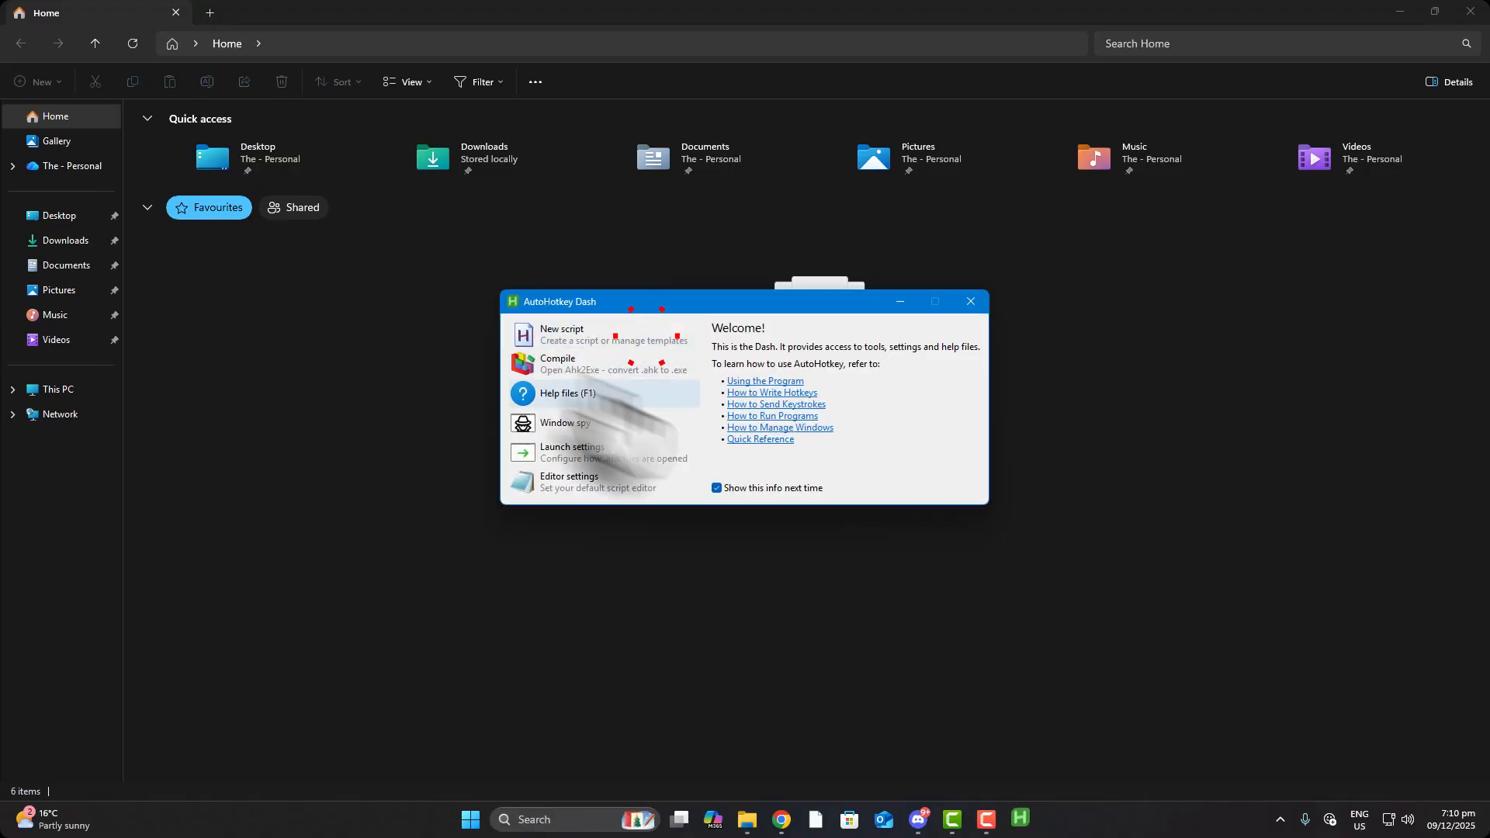
{"action": "left_click_drag", "start_coordinate": [654, 309], "coordinate": [676, 346]}
{"action": "left_click", "coordinate": [1471, 11]}
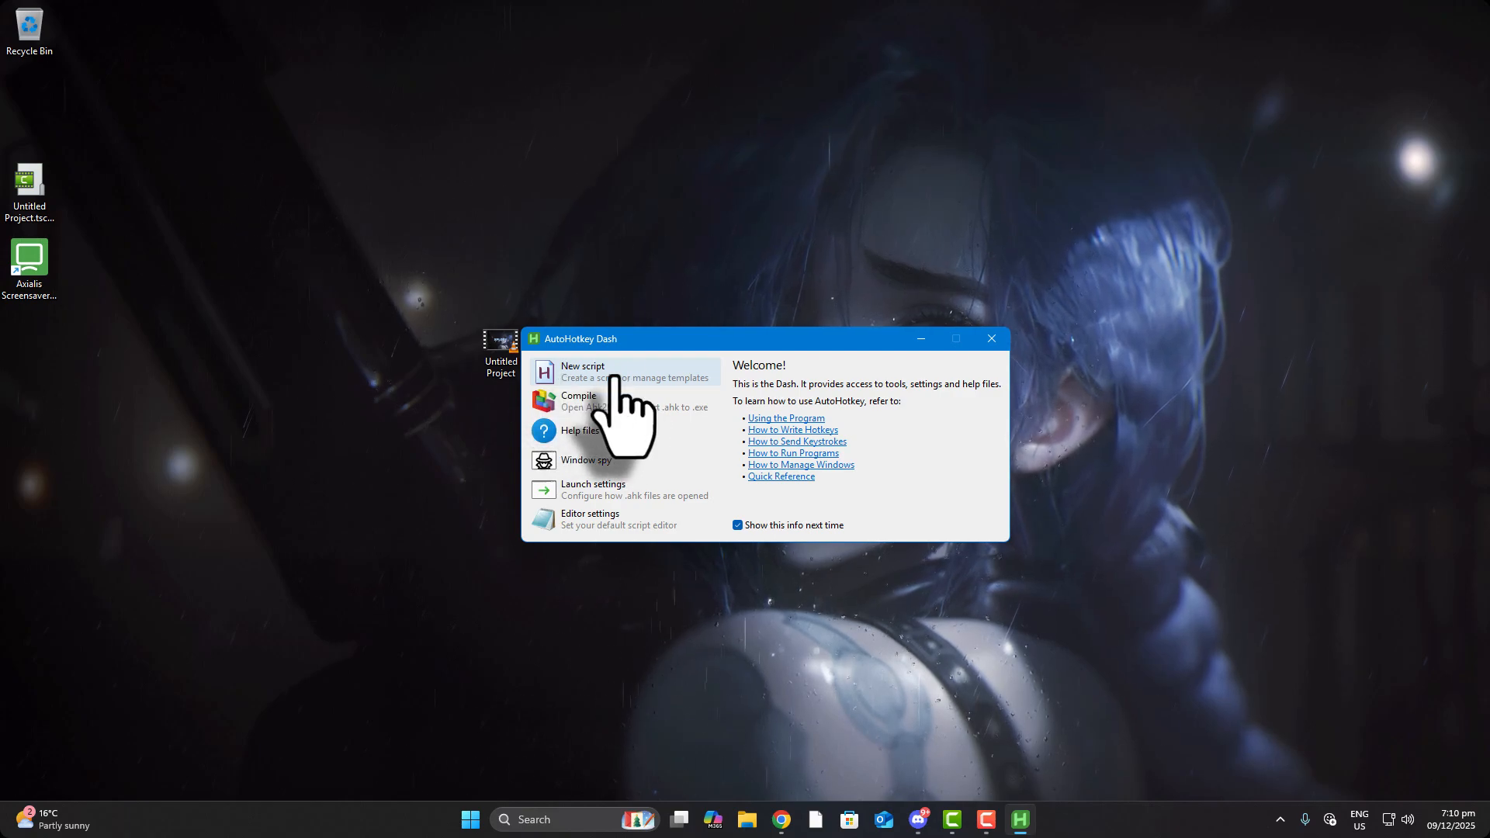
Create a new script named project1 from the Empty template in AutoHotkey Dash
{"action": "left_click", "coordinate": [618, 376]}
{"action": "left_click", "coordinate": [706, 354]}
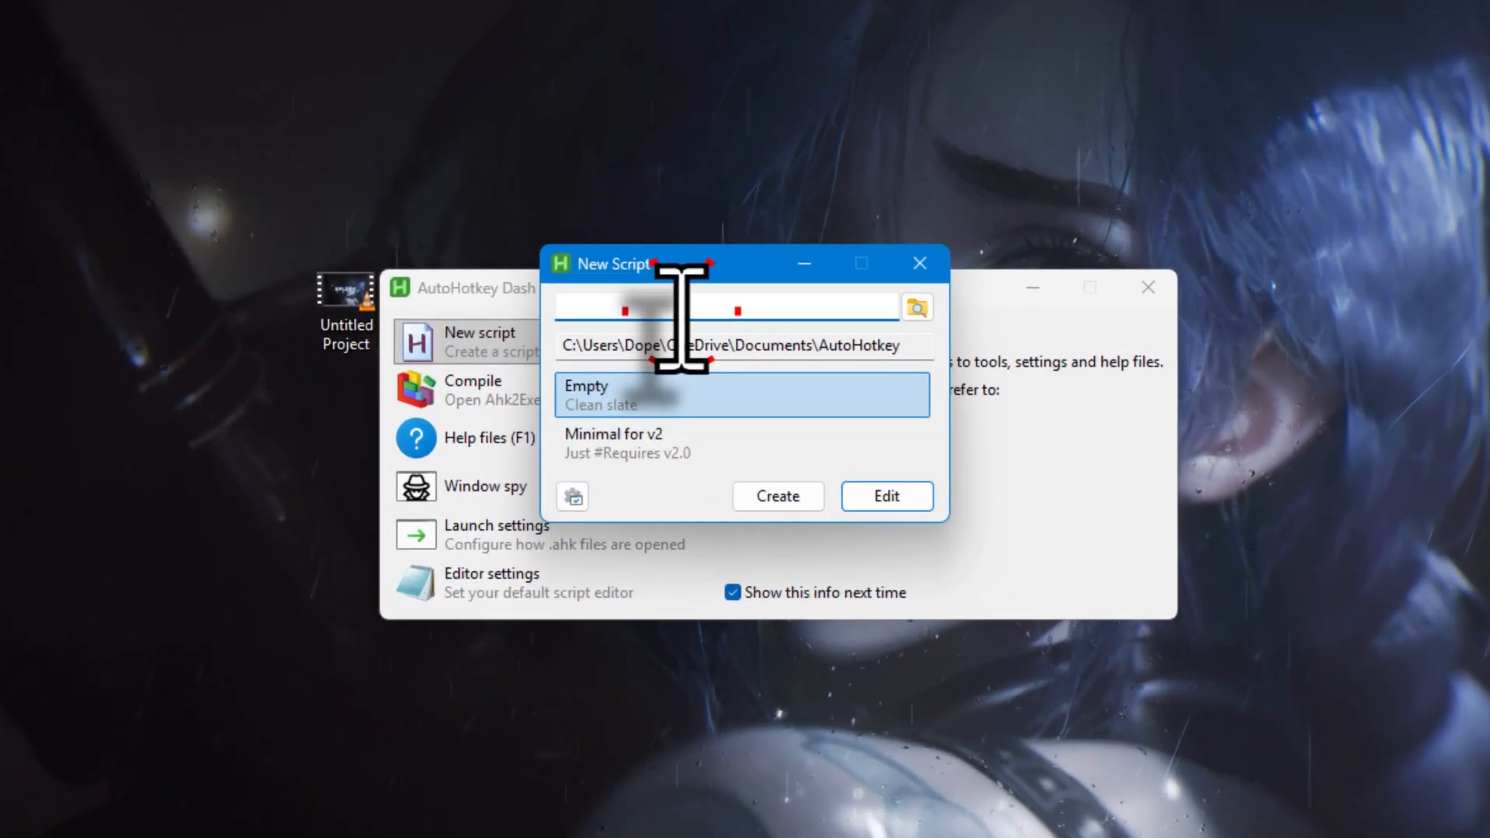
{"action": "type", "text": "p"}
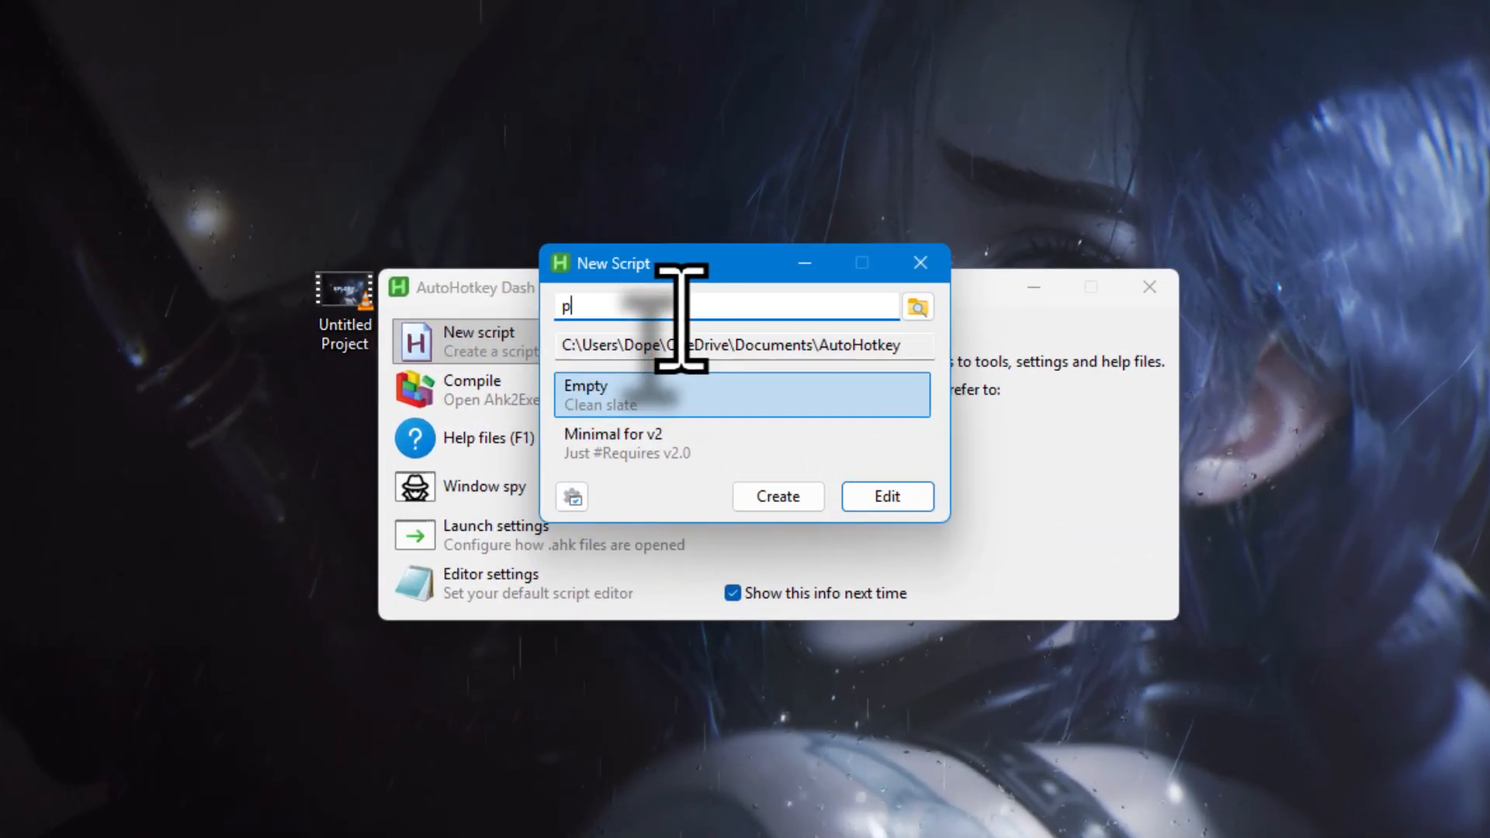
{"action": "type", "text": "roject1"}
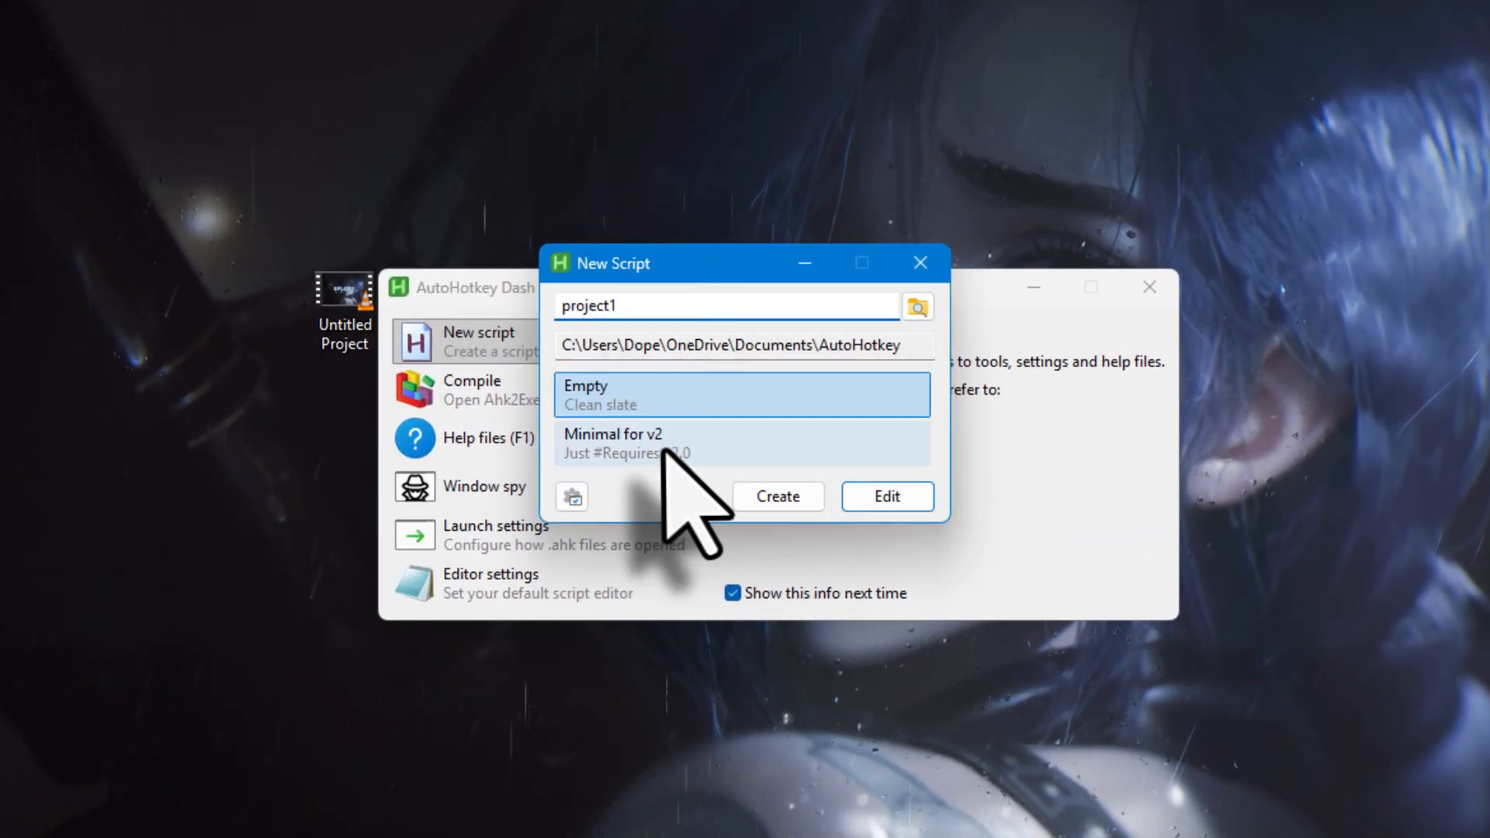
{"action": "left_click", "coordinate": [799, 498]}
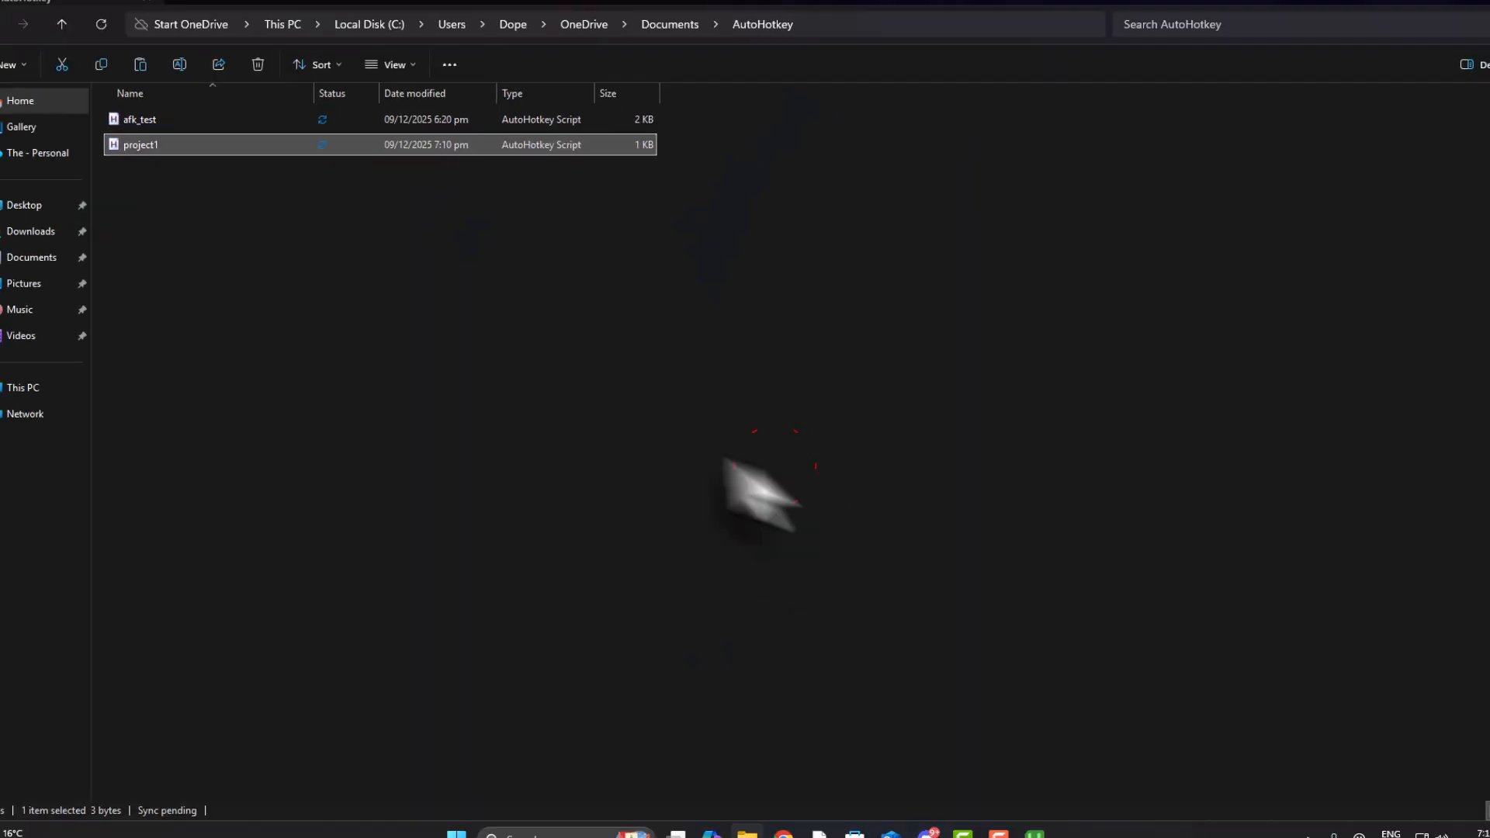
Cancel the accidental rename and open project1 in Notepad via Edit in Notepad
{"action": "left_click", "coordinate": [181, 158]}
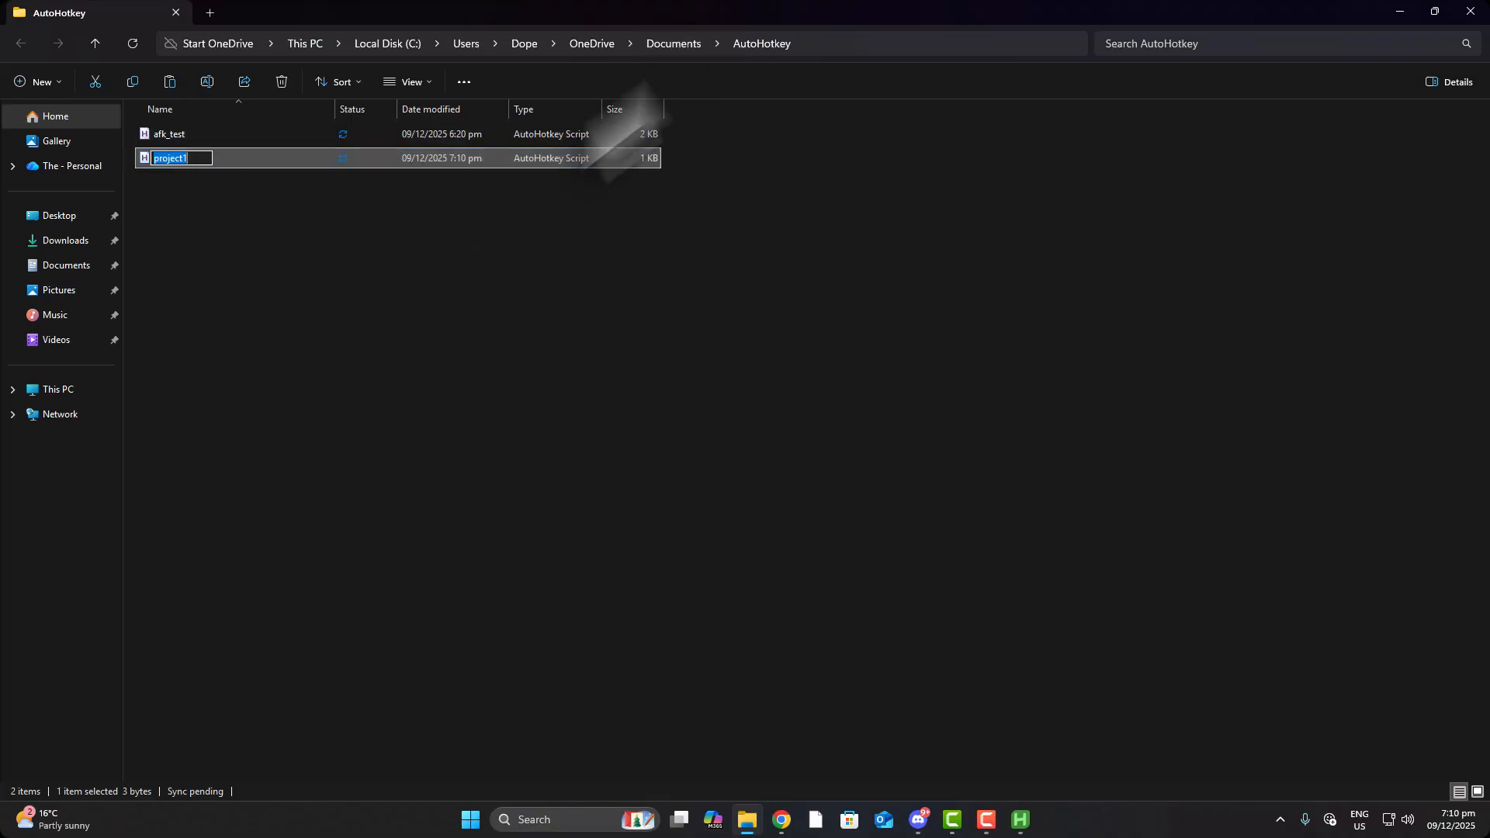
{"action": "left_click", "coordinate": [497, 348]}
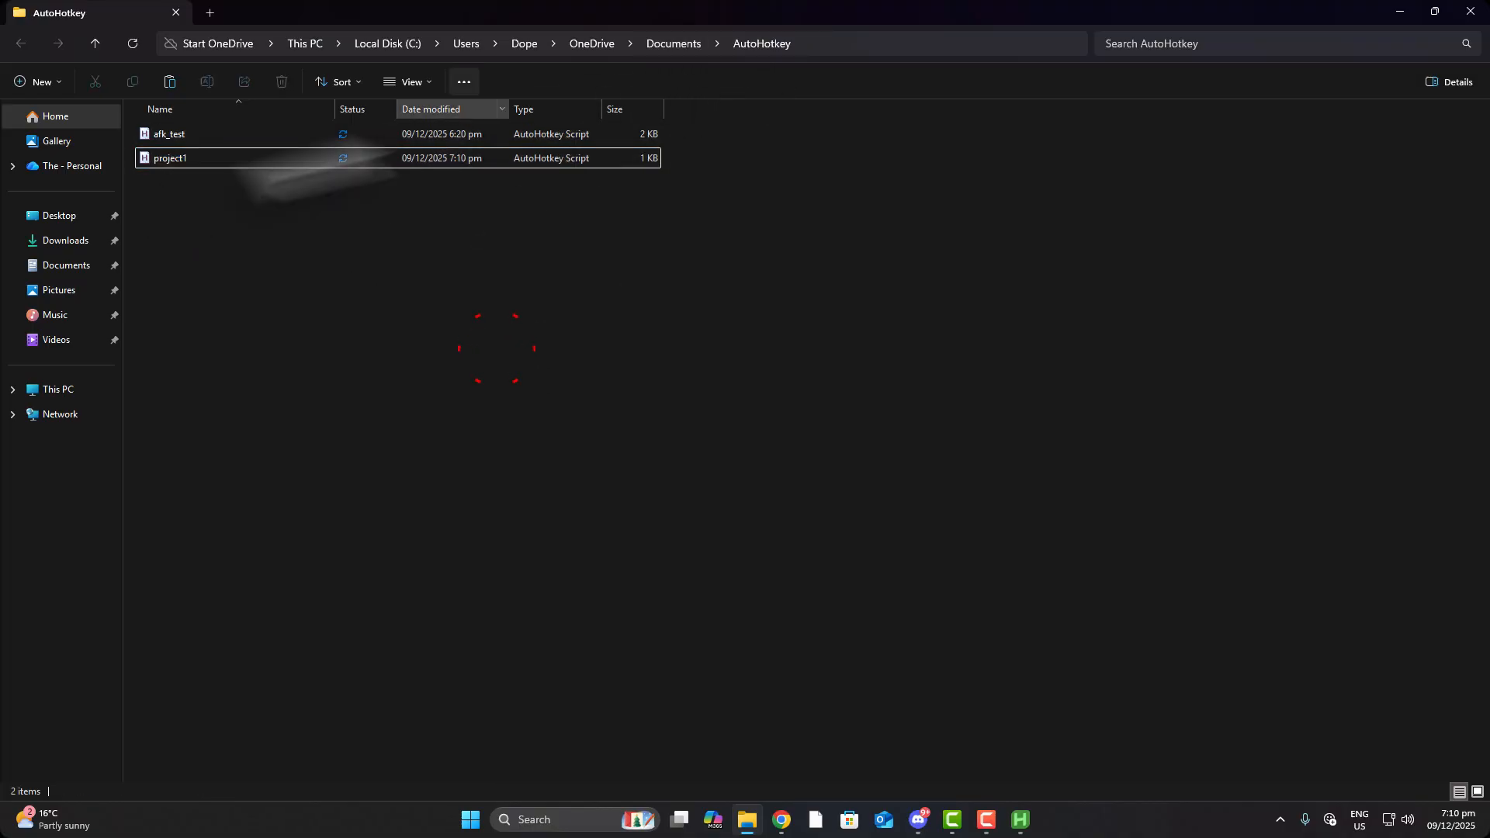
{"action": "left_click", "coordinate": [153, 159]}
{"action": "right_click", "coordinate": [172, 160]}
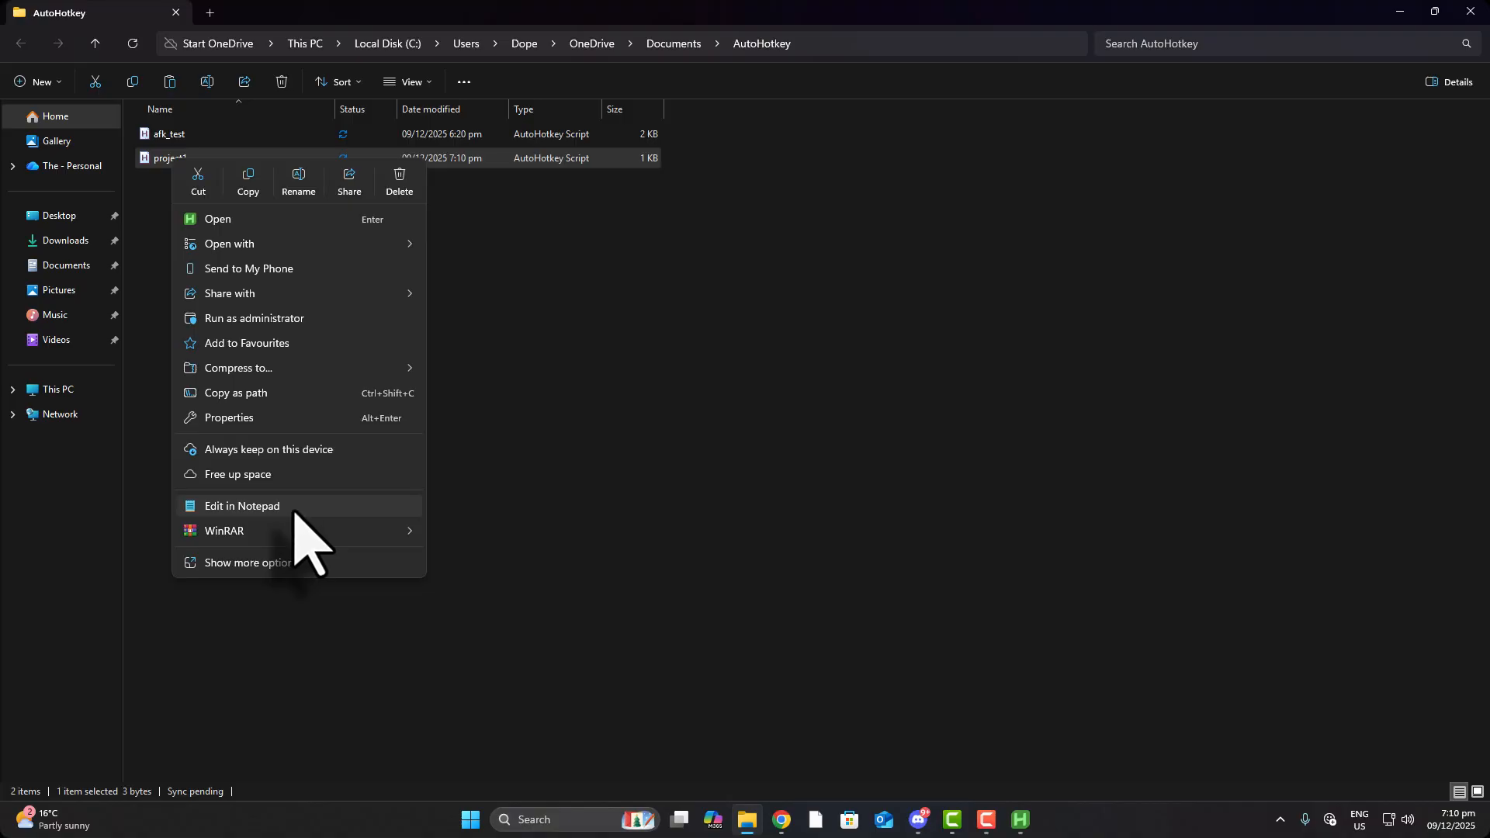
{"action": "left_click", "coordinate": [242, 506]}
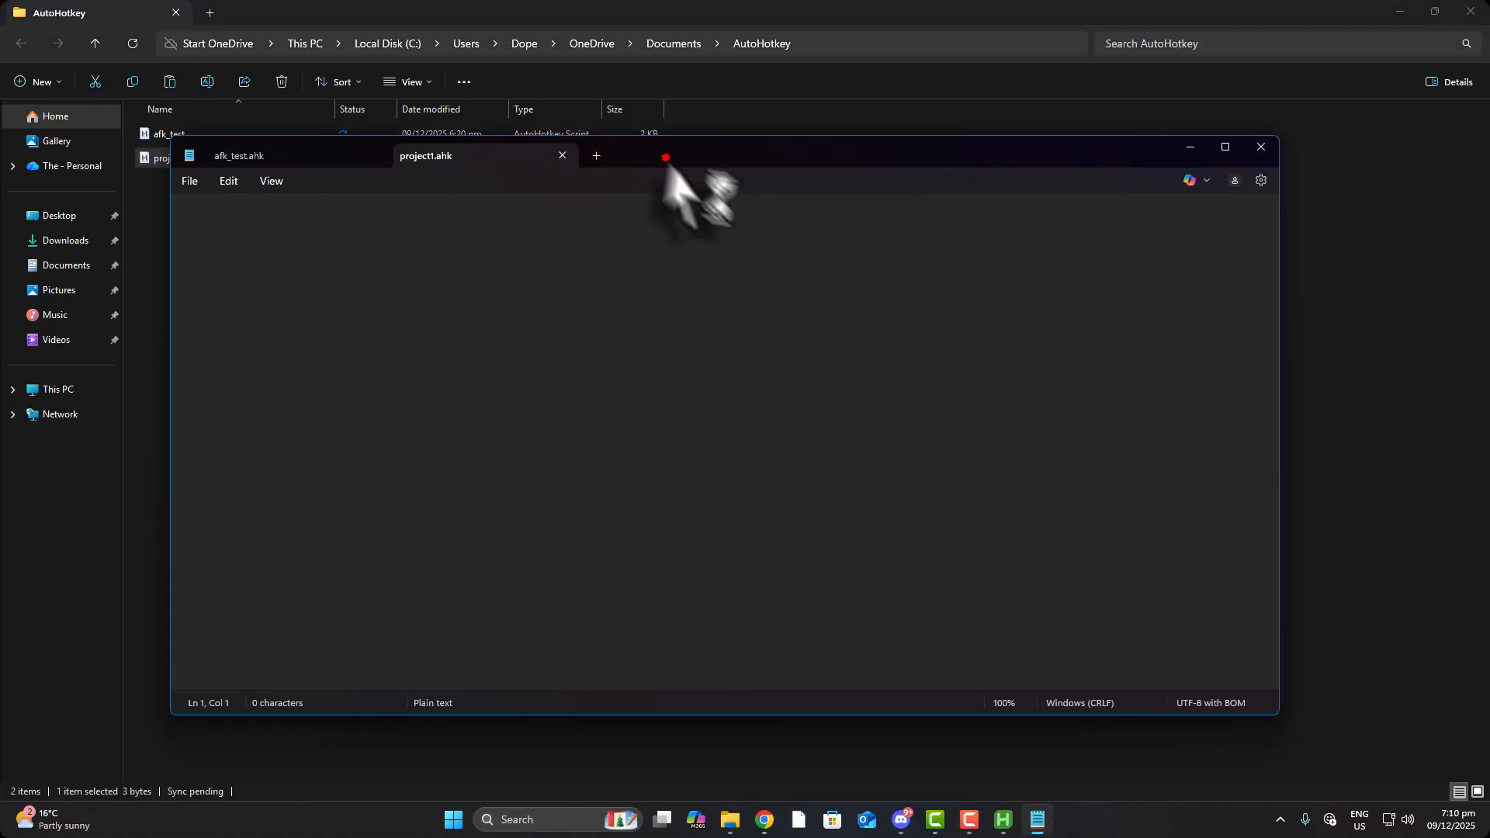
Select and copy the entire afk_test.ahk script
{"action": "left_click", "coordinate": [351, 191]}
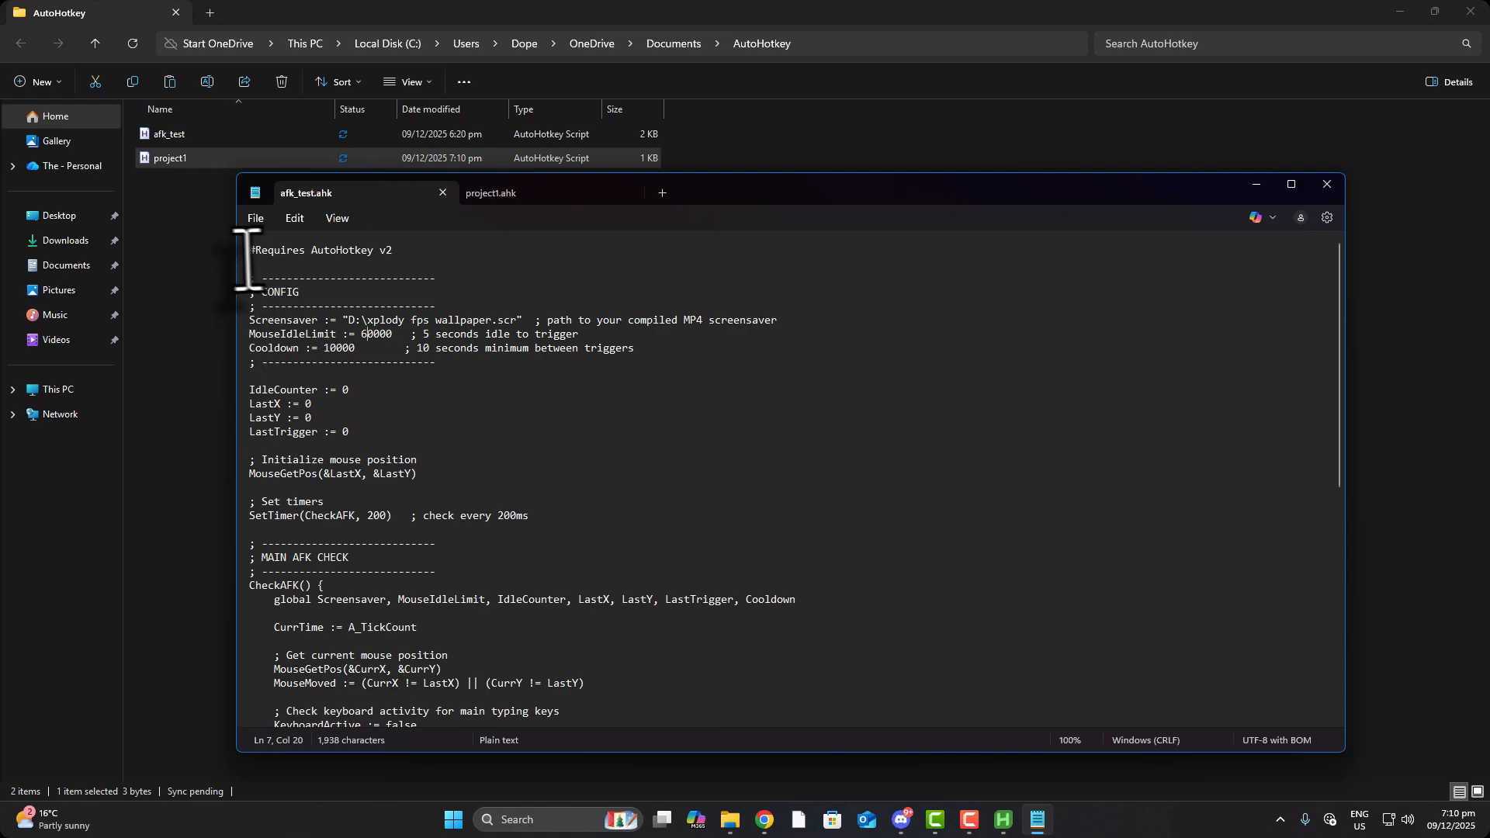
{"action": "left_click_drag", "start_coordinate": [250, 253], "coordinate": [619, 697]}
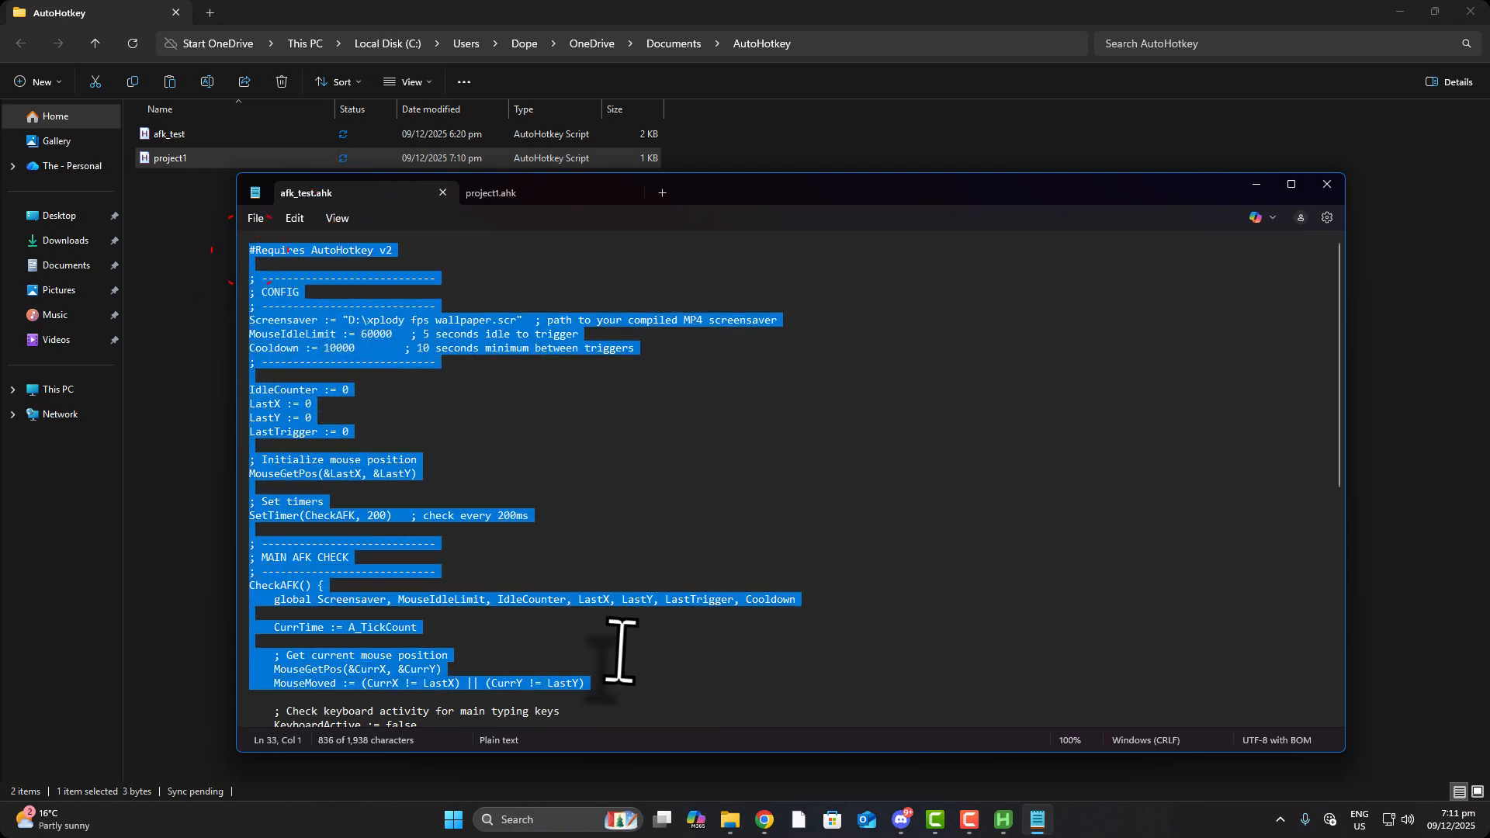
{"action": "scroll", "coordinate": [619, 656], "scroll_direction": "down", "scroll_amount": 9}
{"action": "scroll", "coordinate": [579, 619], "scroll_direction": "down", "scroll_amount": 1}
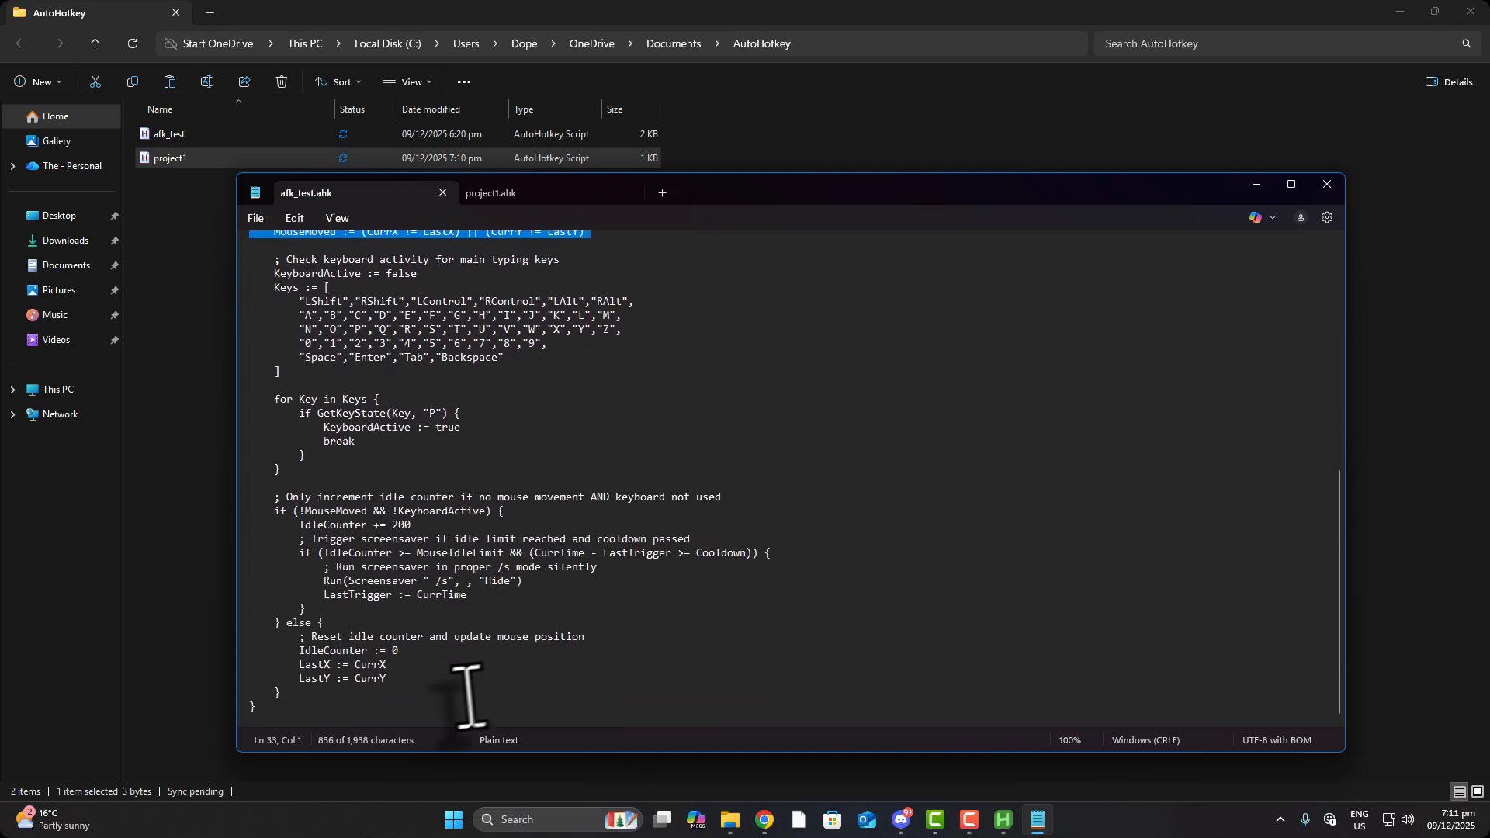
{"action": "left_click_drag", "start_coordinate": [429, 714], "coordinate": [206, 149]}
{"action": "right_click", "coordinate": [293, 332]}
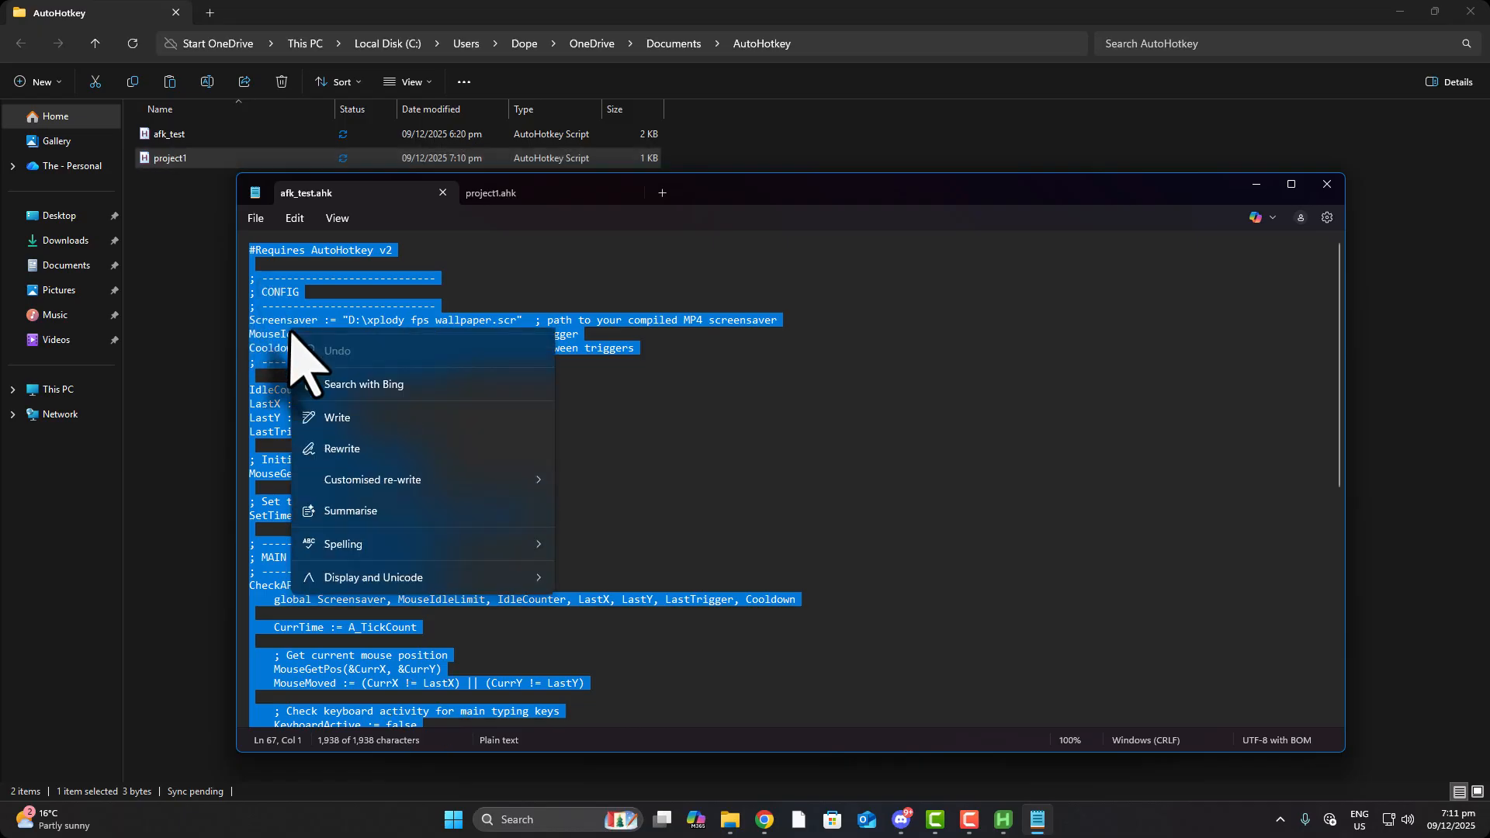
{"action": "left_click", "coordinate": [368, 353]}
Close the afk_test.ahk tab and paste the copied script into project1.ahk
{"action": "left_click", "coordinate": [506, 198]}
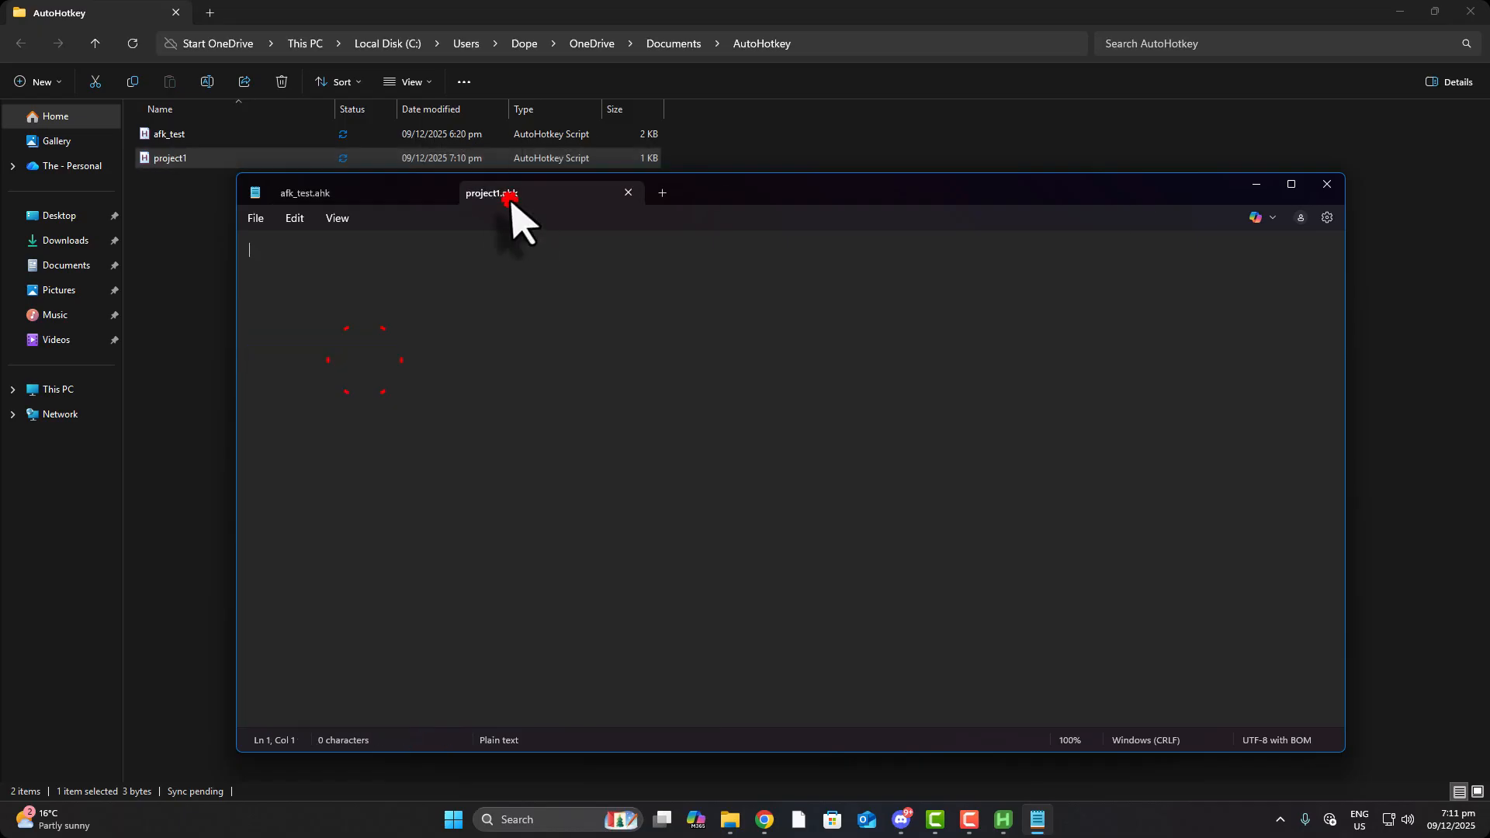
{"action": "left_click", "coordinate": [443, 192]}
{"action": "right_click", "coordinate": [387, 353]}
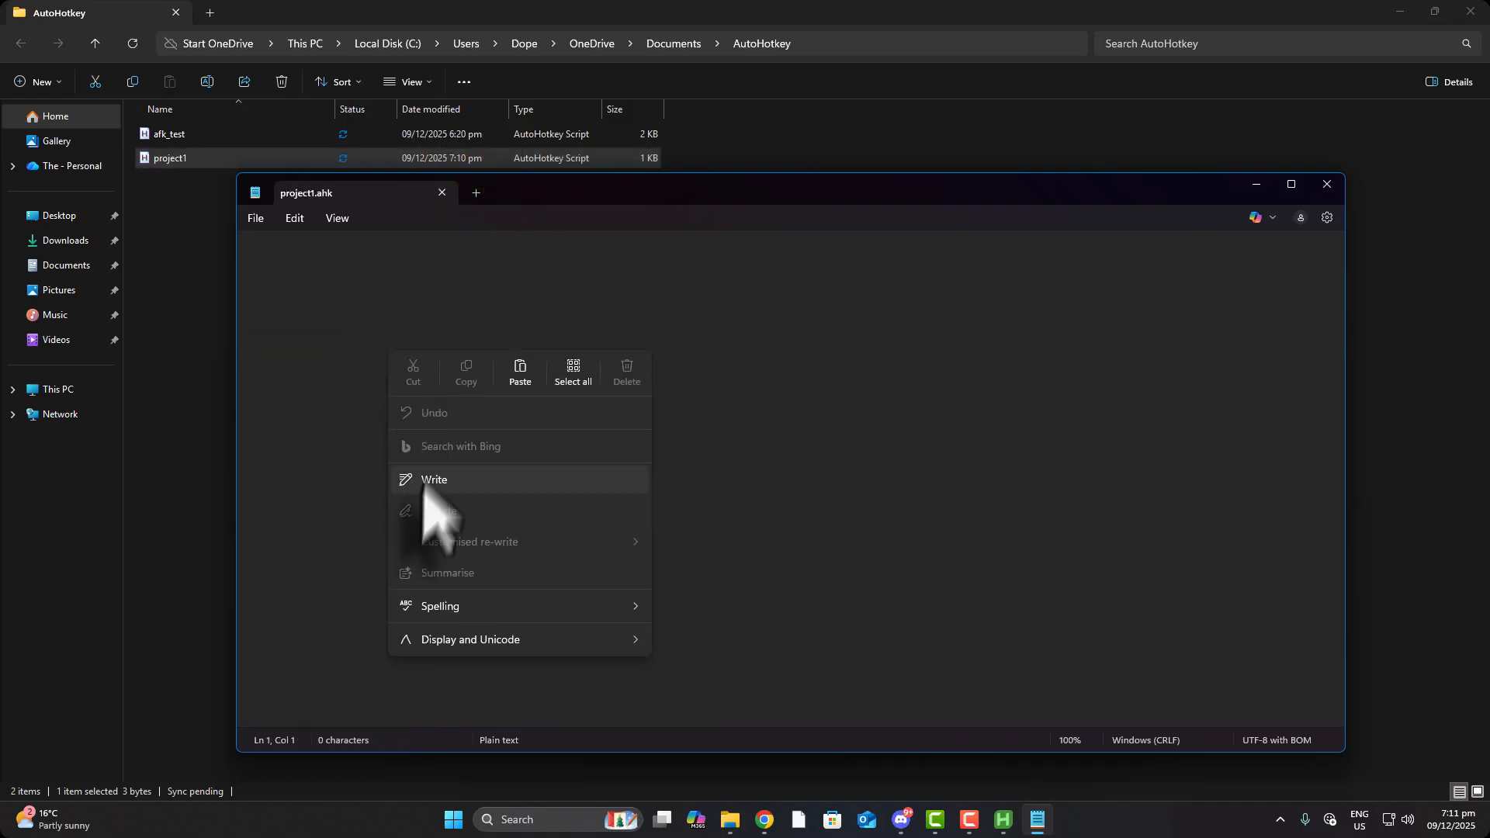
{"action": "left_click", "coordinate": [522, 376]}
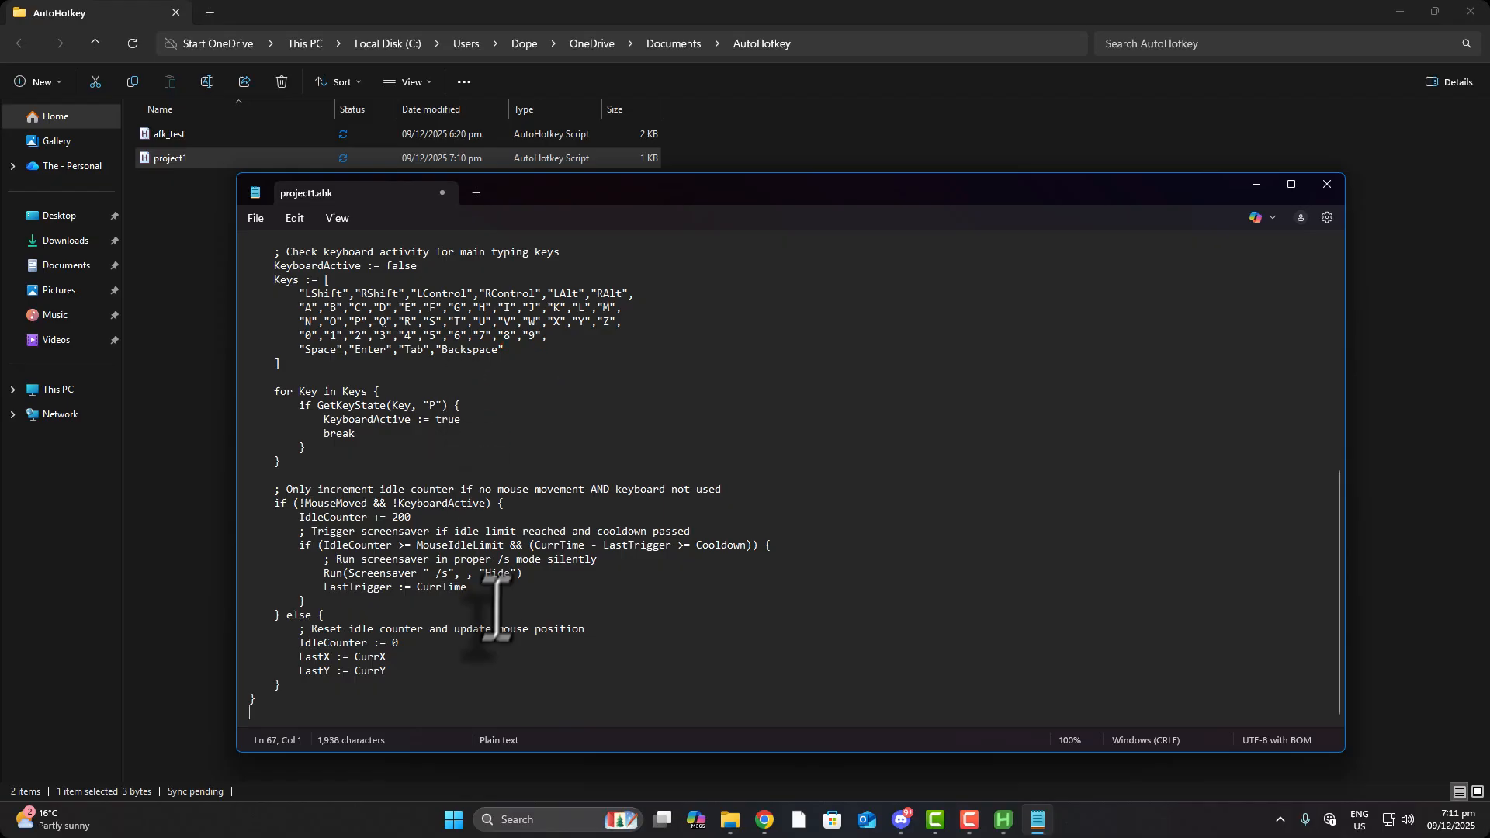
{"action": "scroll", "coordinate": [471, 641], "scroll_direction": "up", "scroll_amount": 11}
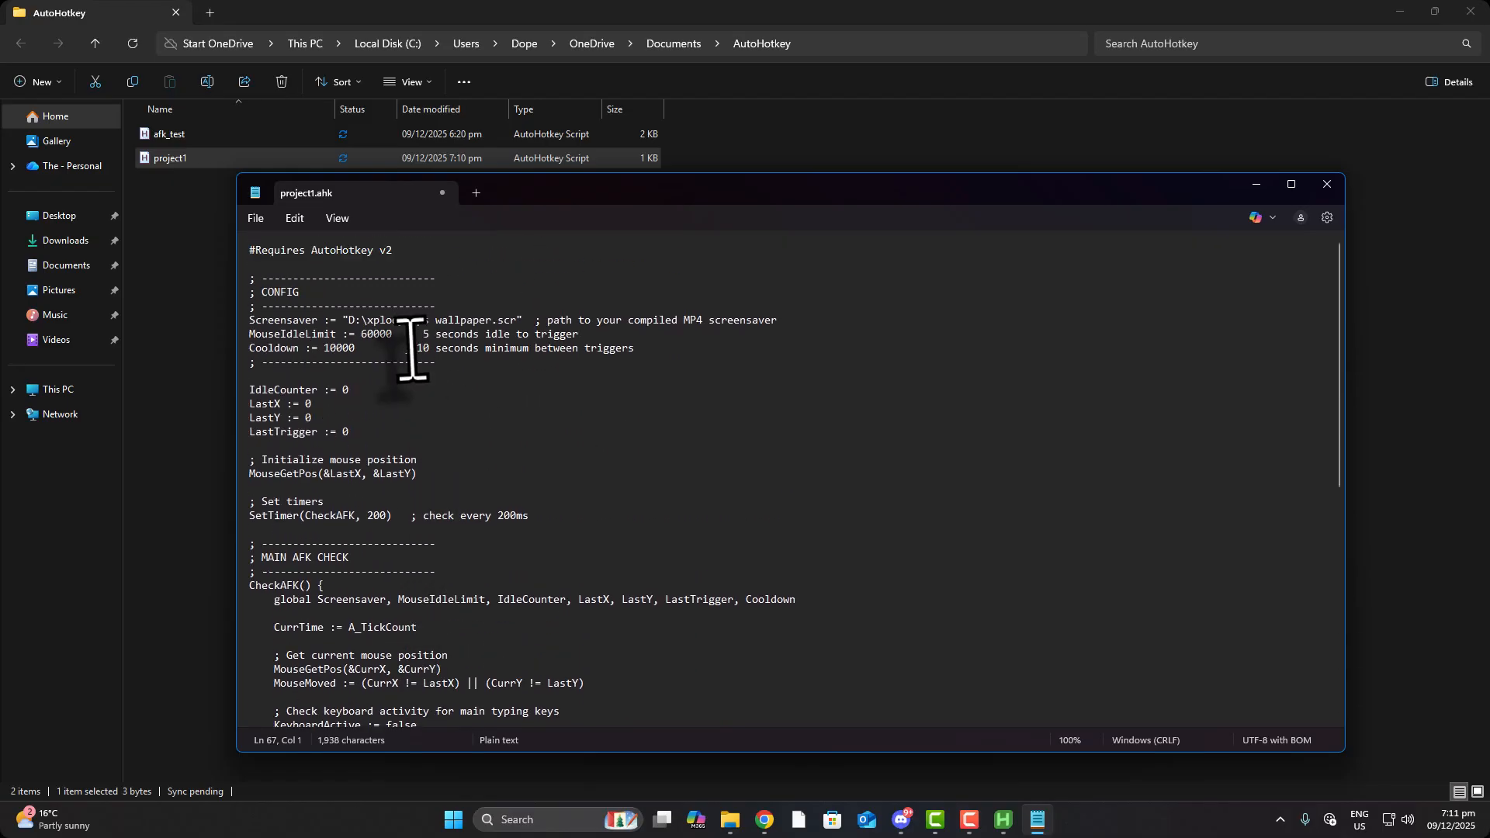
Select the Screensaver path in Notepad, then browse to C:\Windows\System32 in File Explorer
{"action": "left_click_drag", "start_coordinate": [349, 322], "coordinate": [510, 322]}
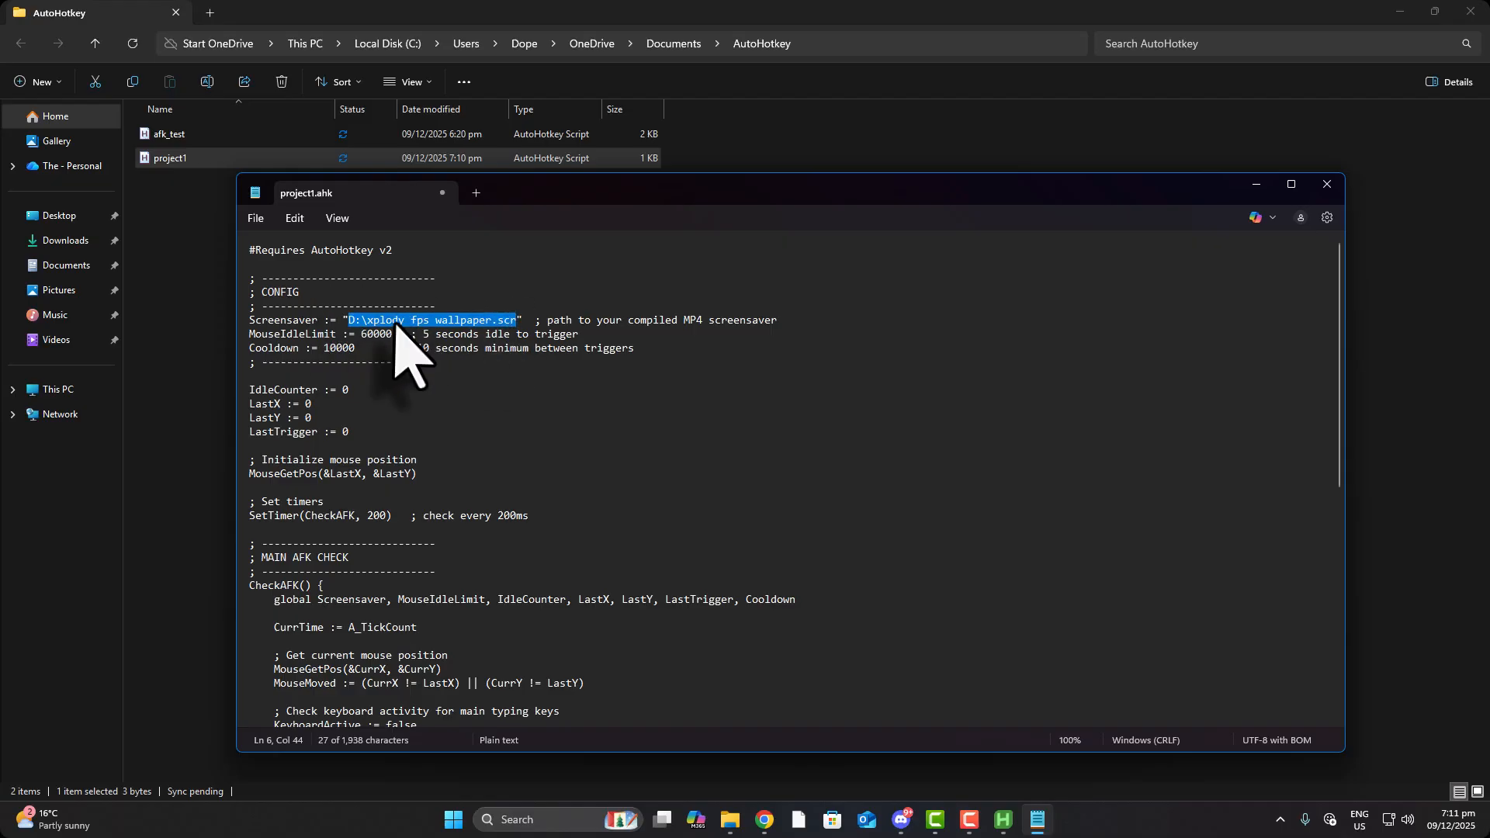
{"action": "left_click", "coordinate": [70, 392]}
{"action": "double_click", "coordinate": [249, 148]}
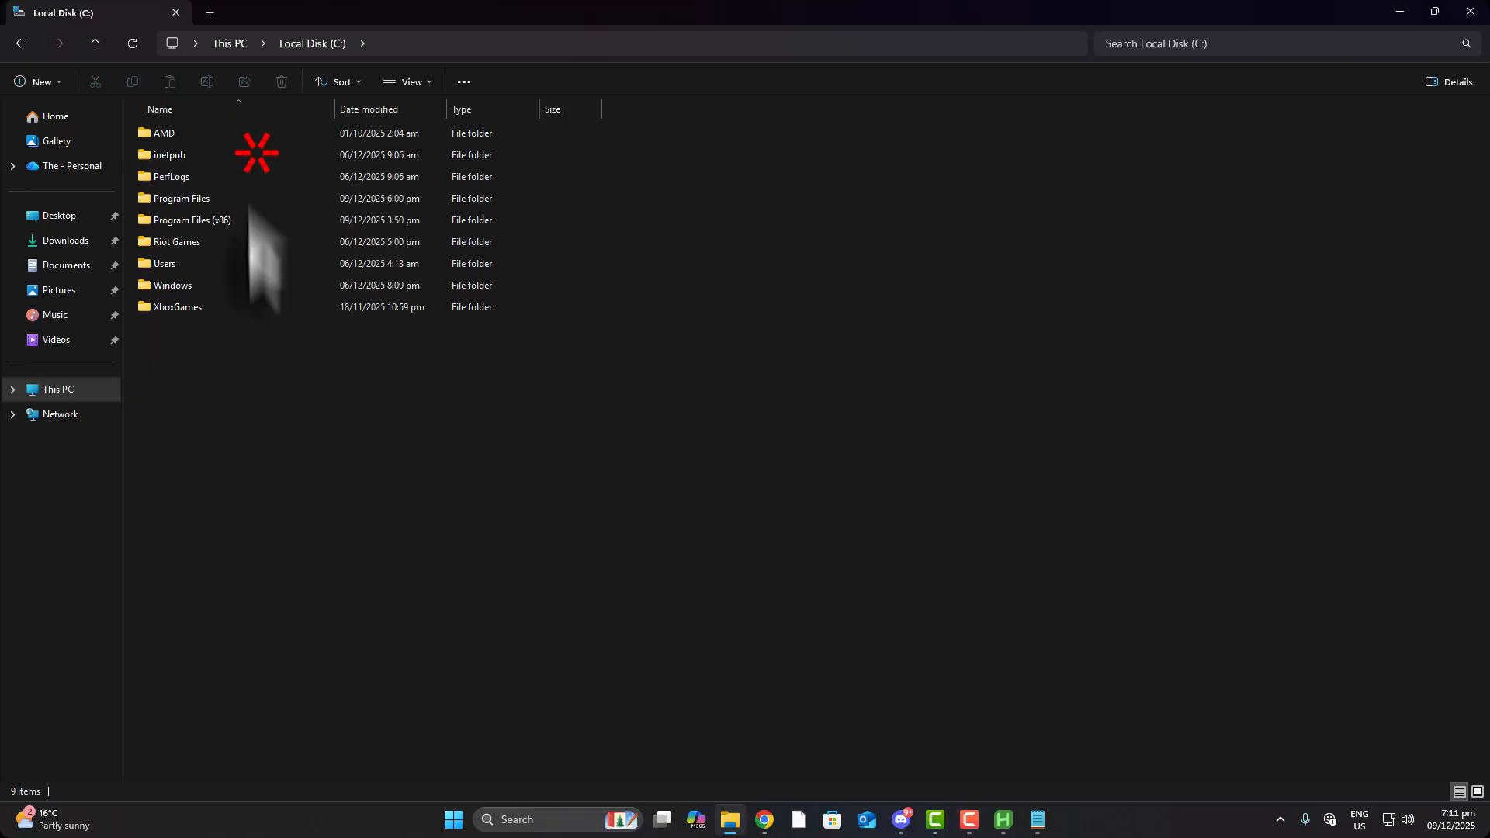
{"action": "double_click", "coordinate": [188, 285]}
{"action": "scroll", "coordinate": [224, 621], "scroll_direction": "down", "scroll_amount": 8}
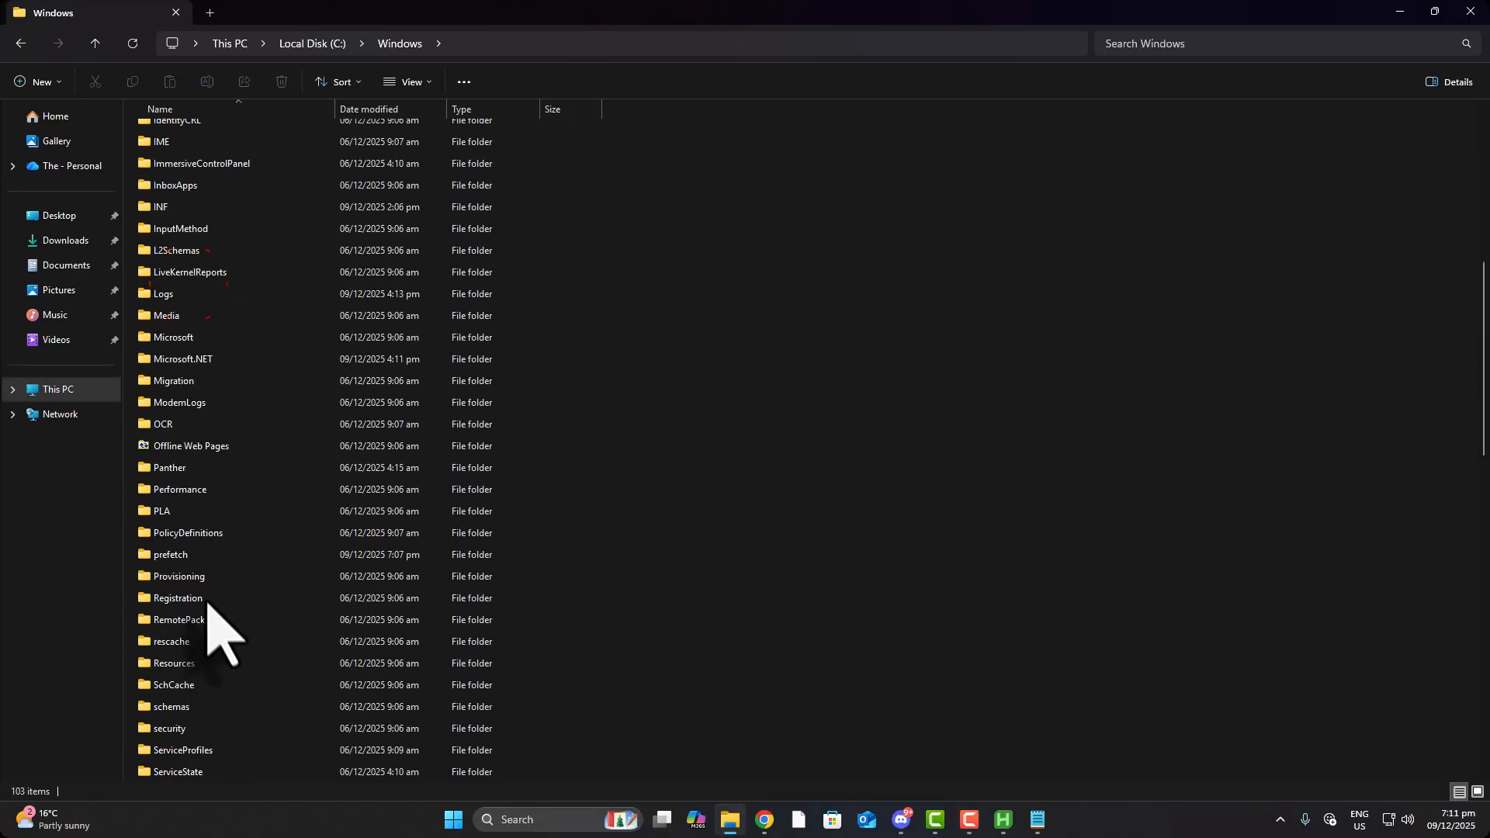
{"action": "left_click", "coordinate": [183, 684]}
{"action": "left_click", "coordinate": [193, 729]}
{"action": "scroll", "coordinate": [202, 667], "scroll_direction": "down", "scroll_amount": 5}
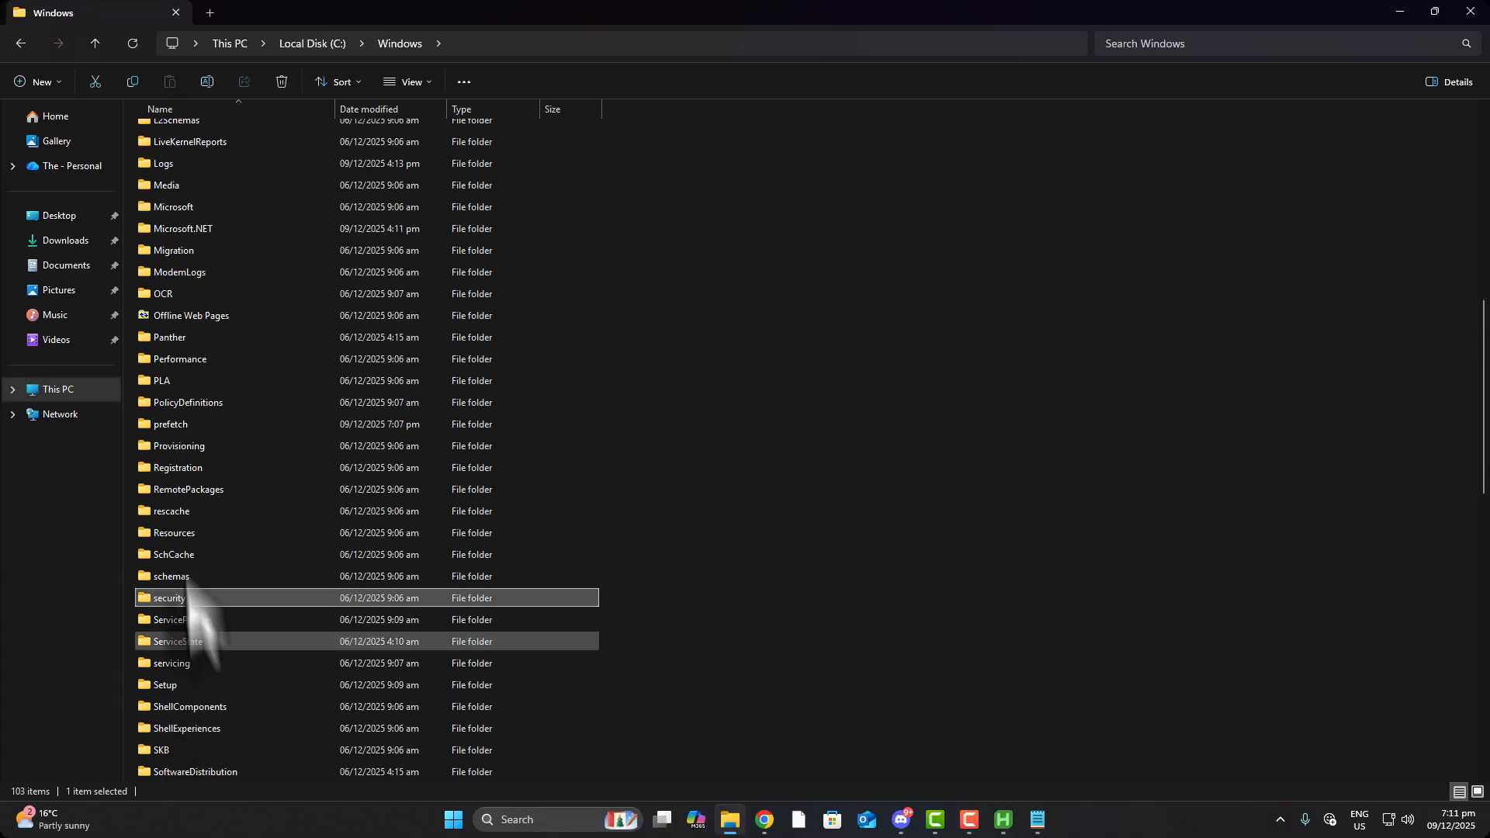
{"action": "double_click", "coordinate": [189, 665]}
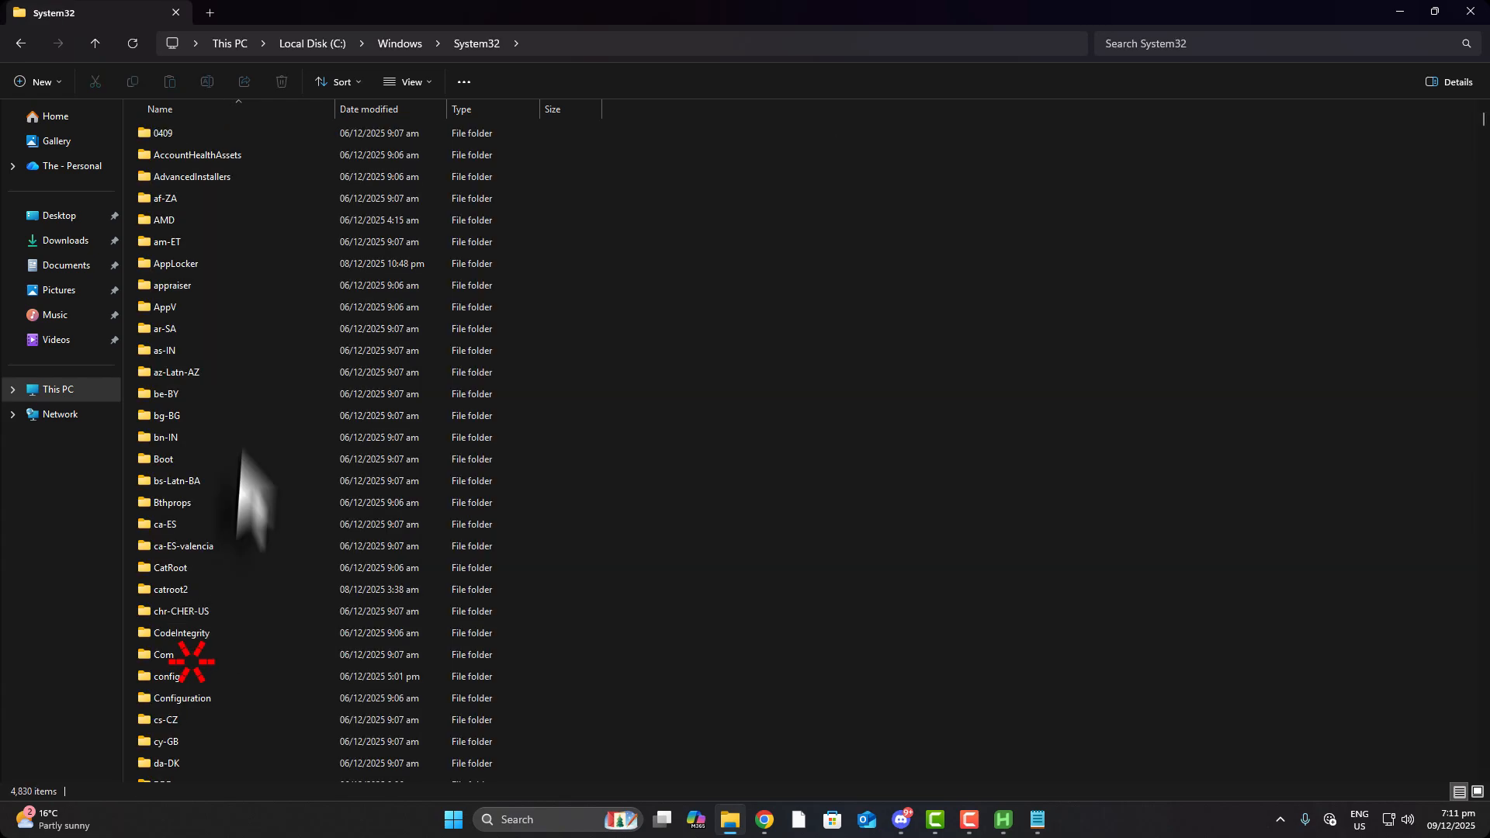
{"action": "left_click", "coordinate": [195, 522]}
Search System32 for 'xplody' and copy the Xplodyscreensaver file's path
{"action": "left_click", "coordinate": [1165, 48]}
{"action": "type", "text": "x"}
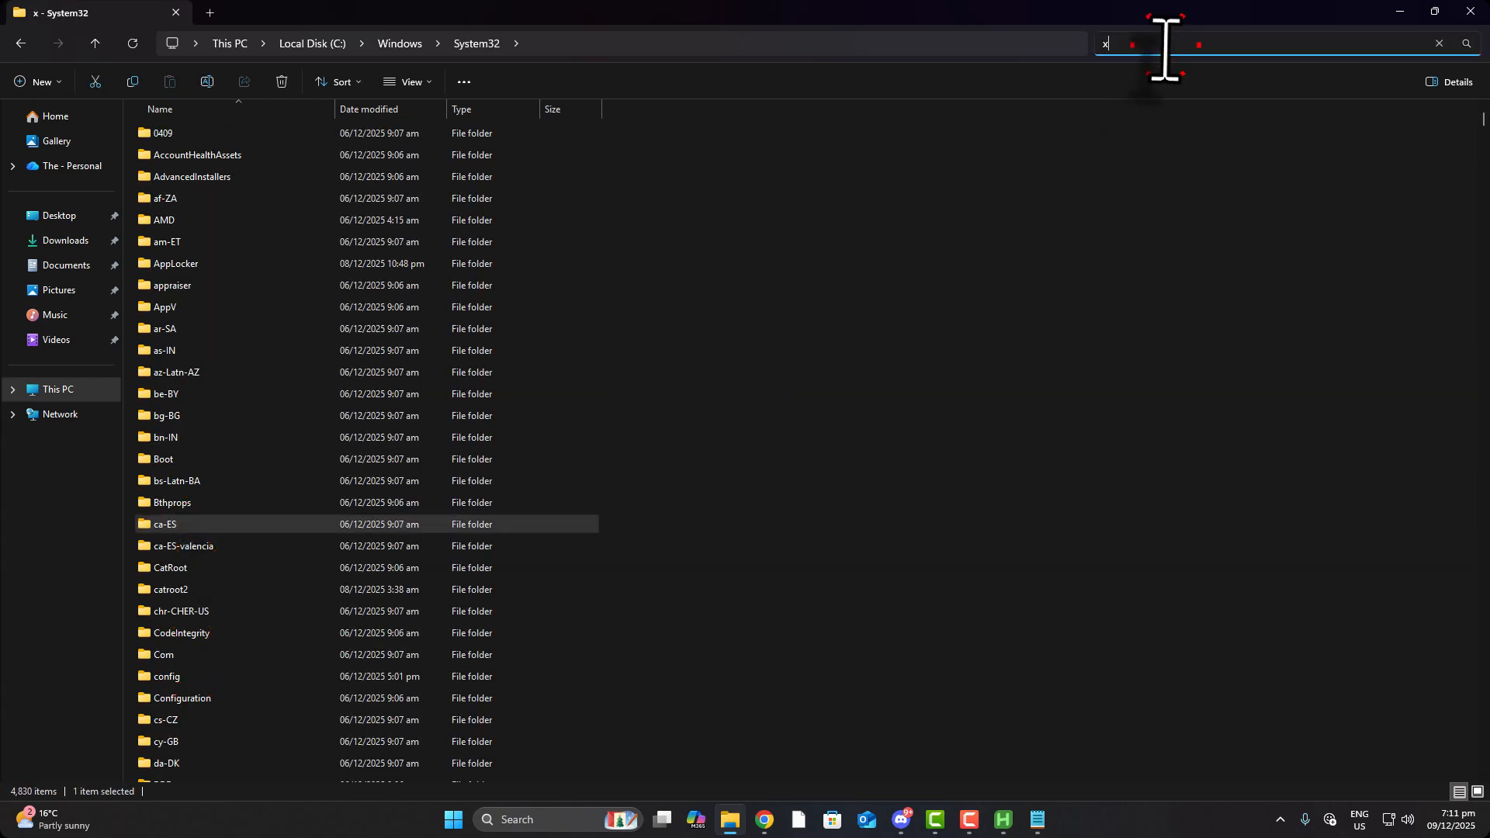
{"action": "type", "text": "plody"}
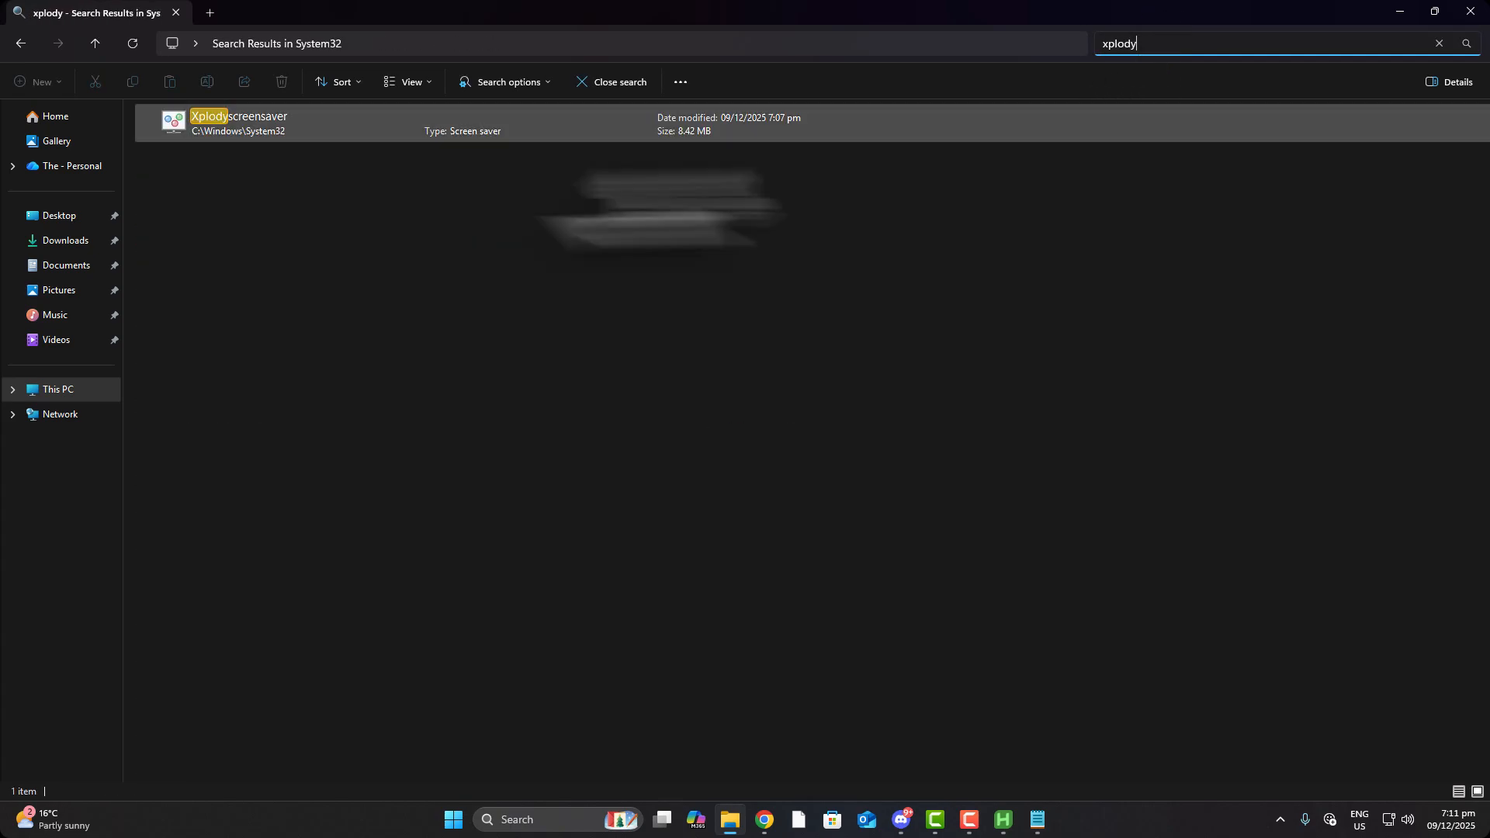
{"action": "left_click", "coordinate": [243, 129]}
{"action": "right_click", "coordinate": [239, 130]}
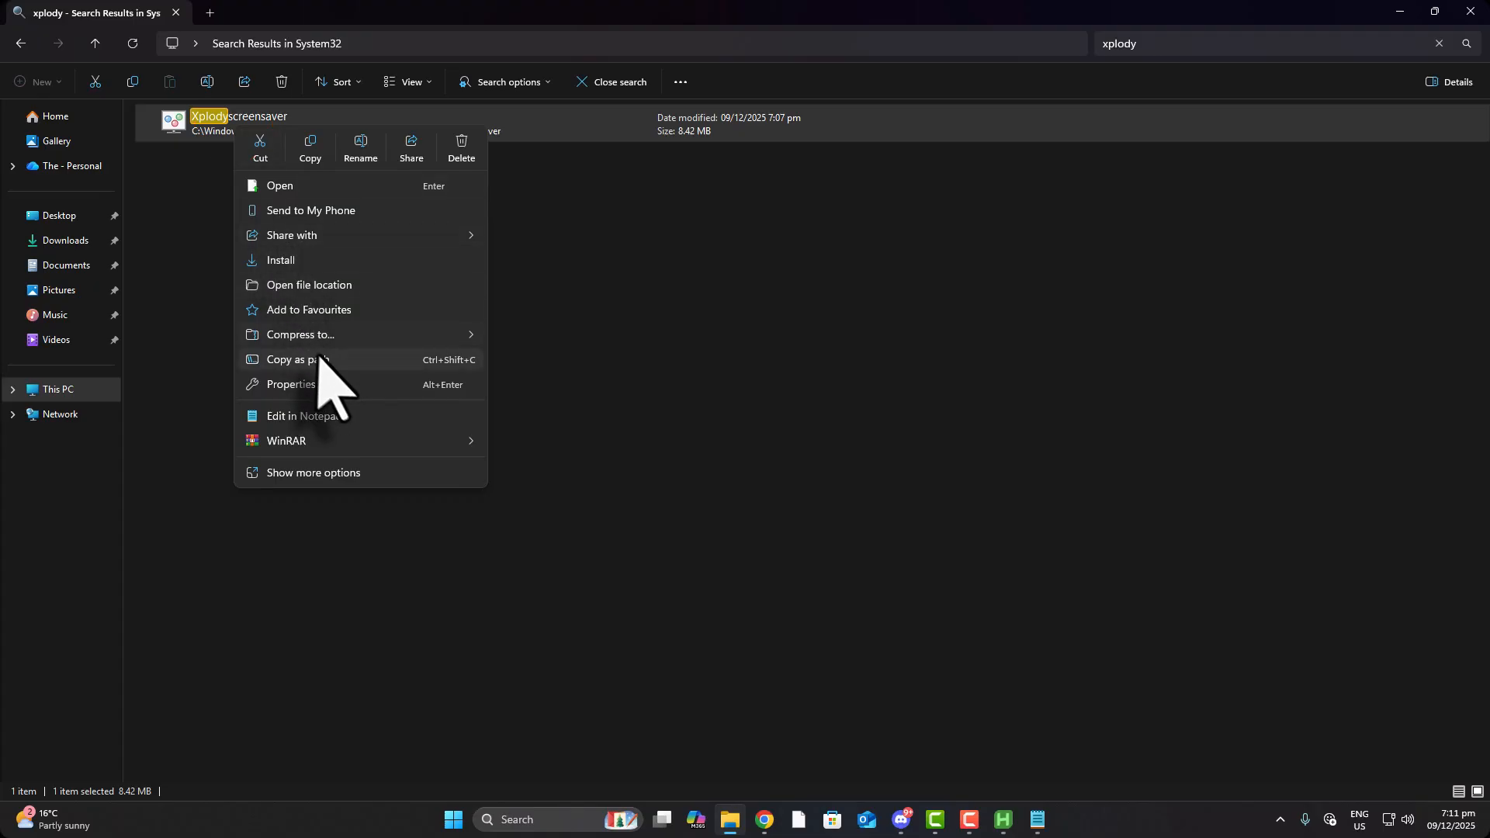
{"action": "left_click", "coordinate": [336, 364]}
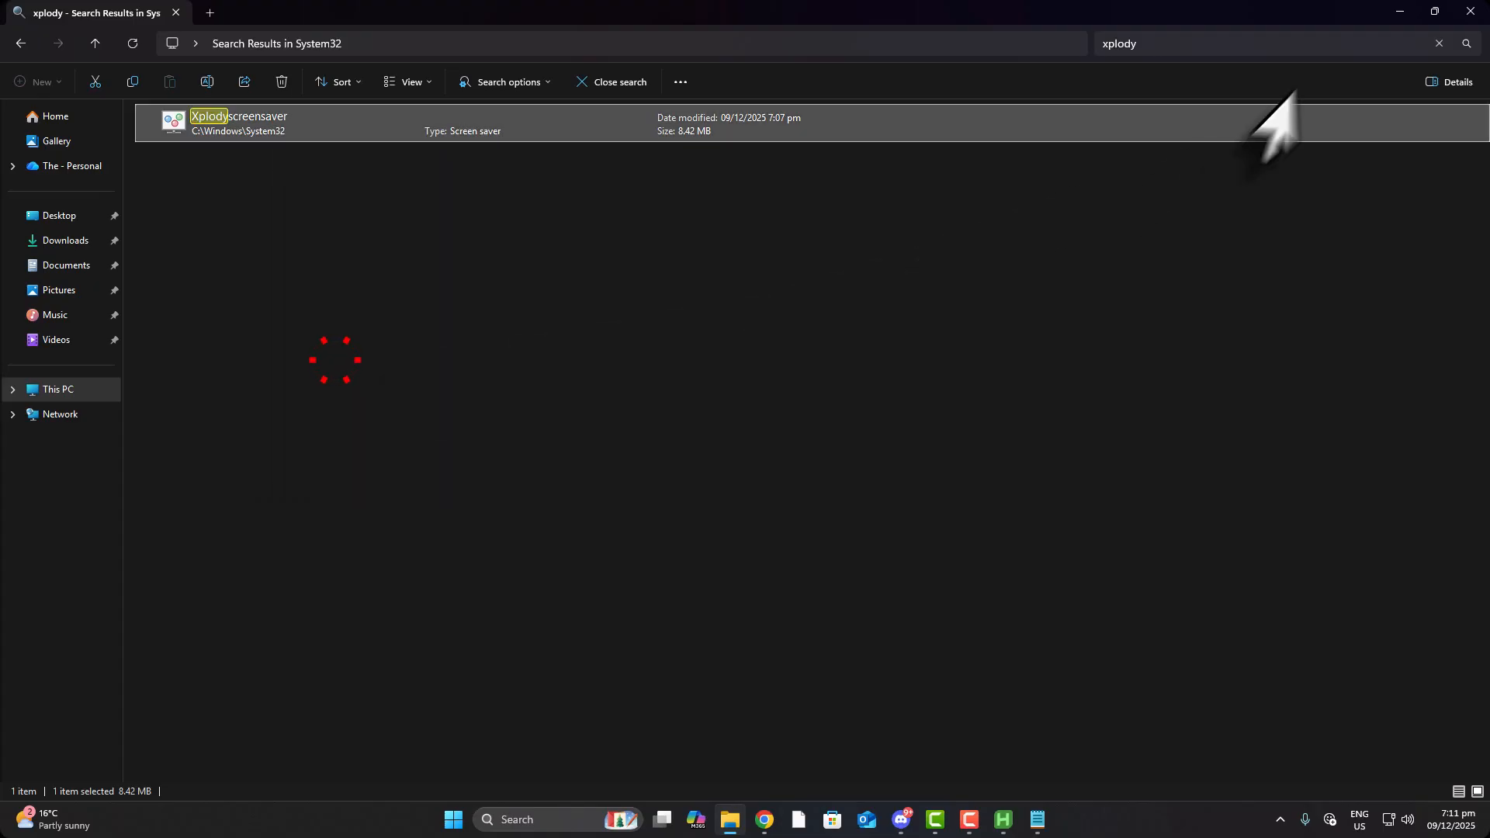
Replace the script's Screensaver path with the System32 Xplodyscreensaver.scr path, fixing doubled quotes
{"action": "left_click", "coordinate": [1400, 12]}
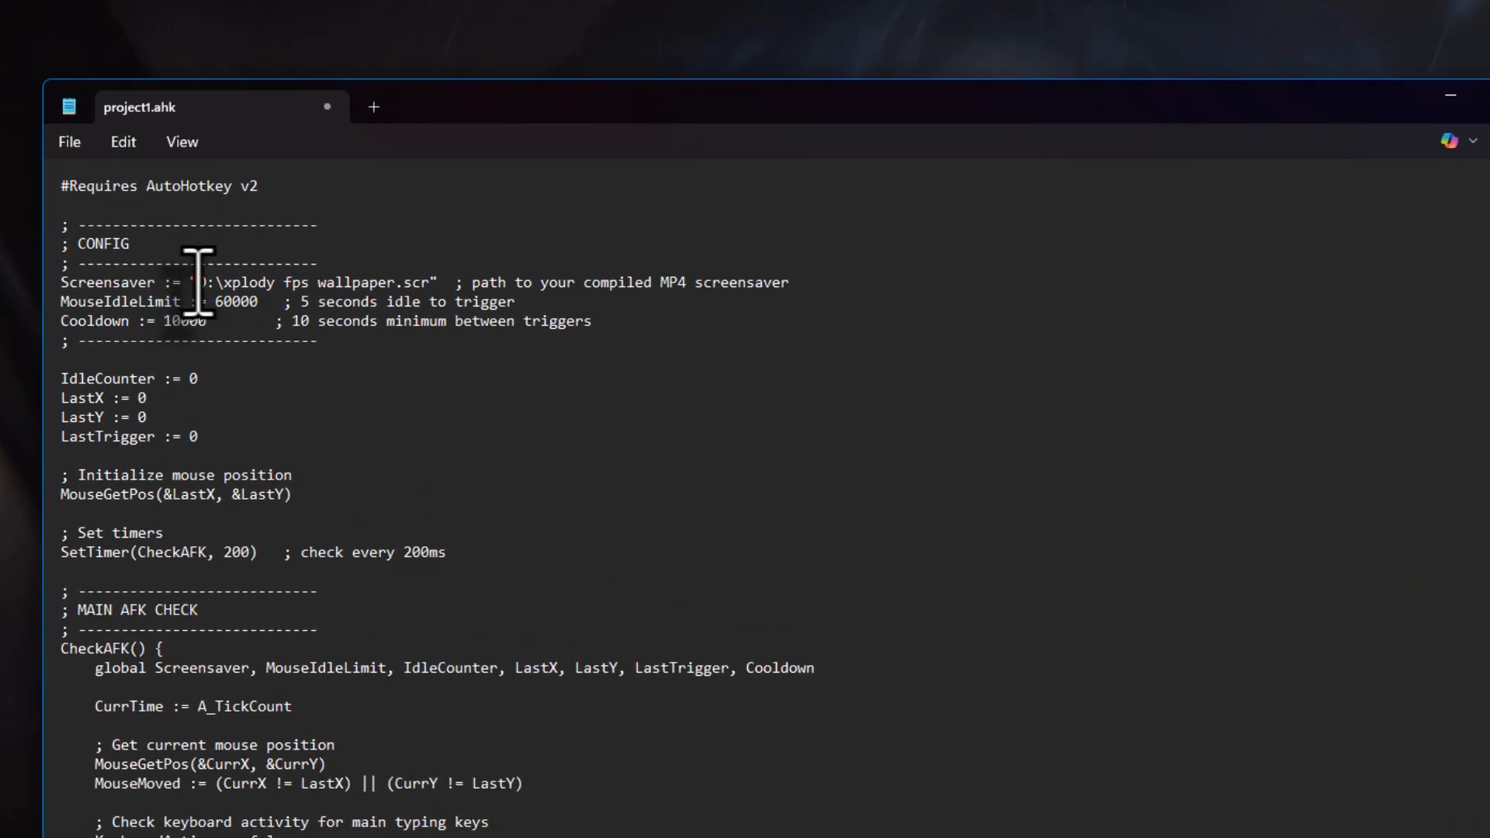
{"action": "left_click_drag", "start_coordinate": [348, 320], "coordinate": [487, 324]}
{"action": "left_click_drag", "start_coordinate": [389, 284], "coordinate": [427, 283]}
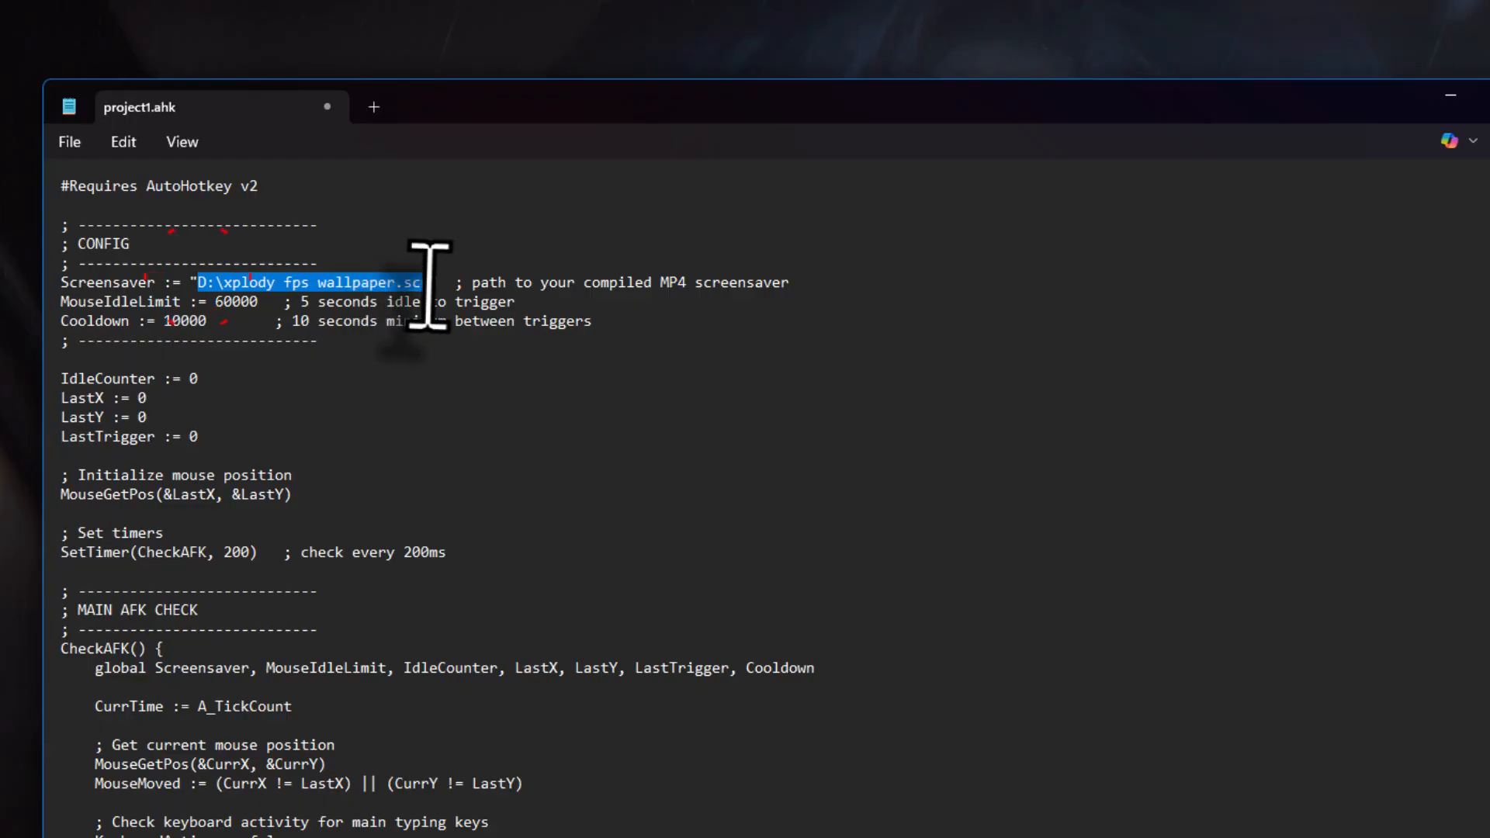
{"action": "right_click", "coordinate": [427, 283]}
{"action": "left_click", "coordinate": [595, 313]}
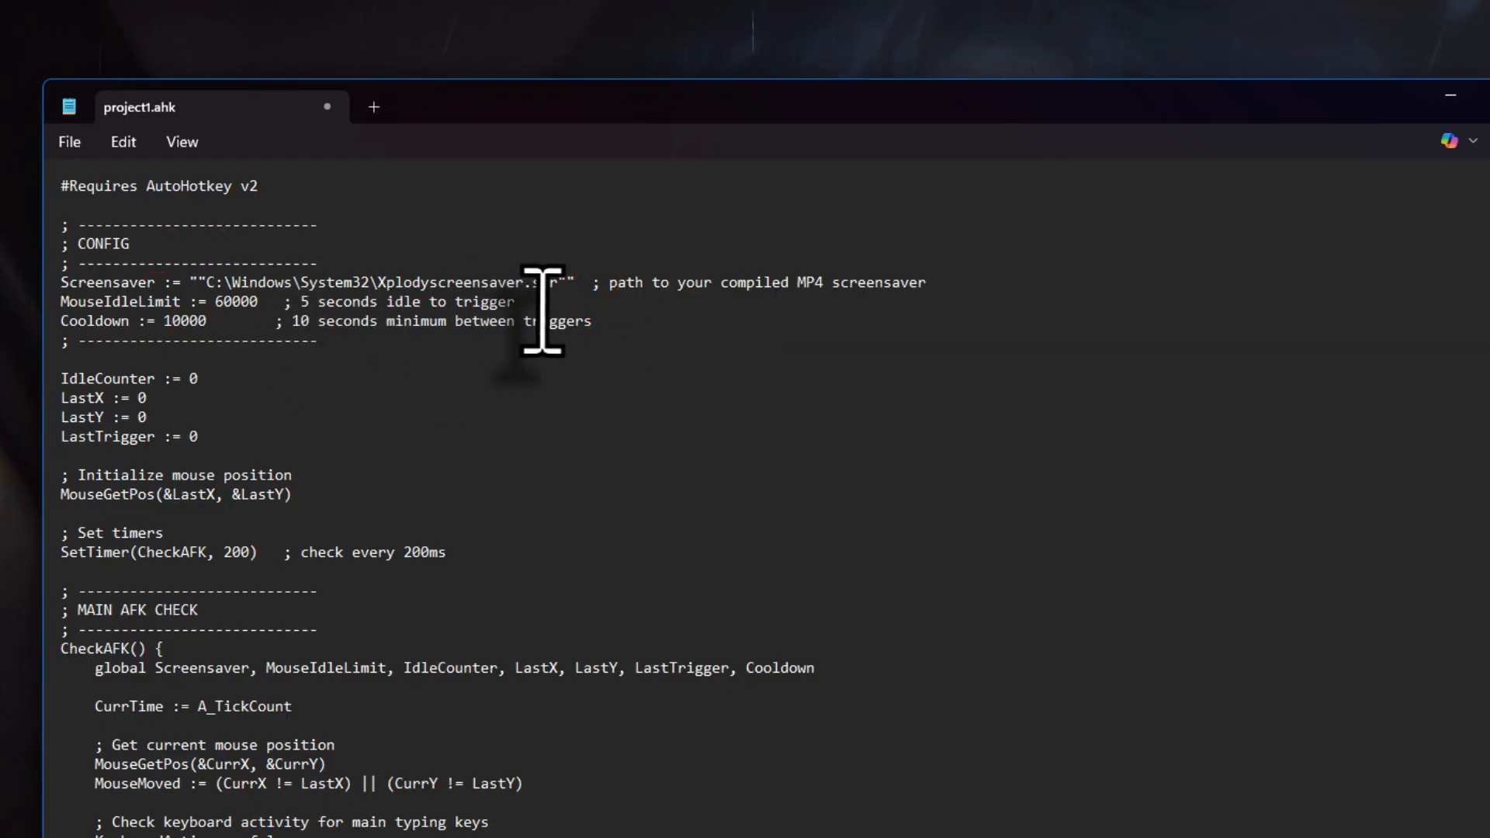
{"action": "key", "text": "Delete"}
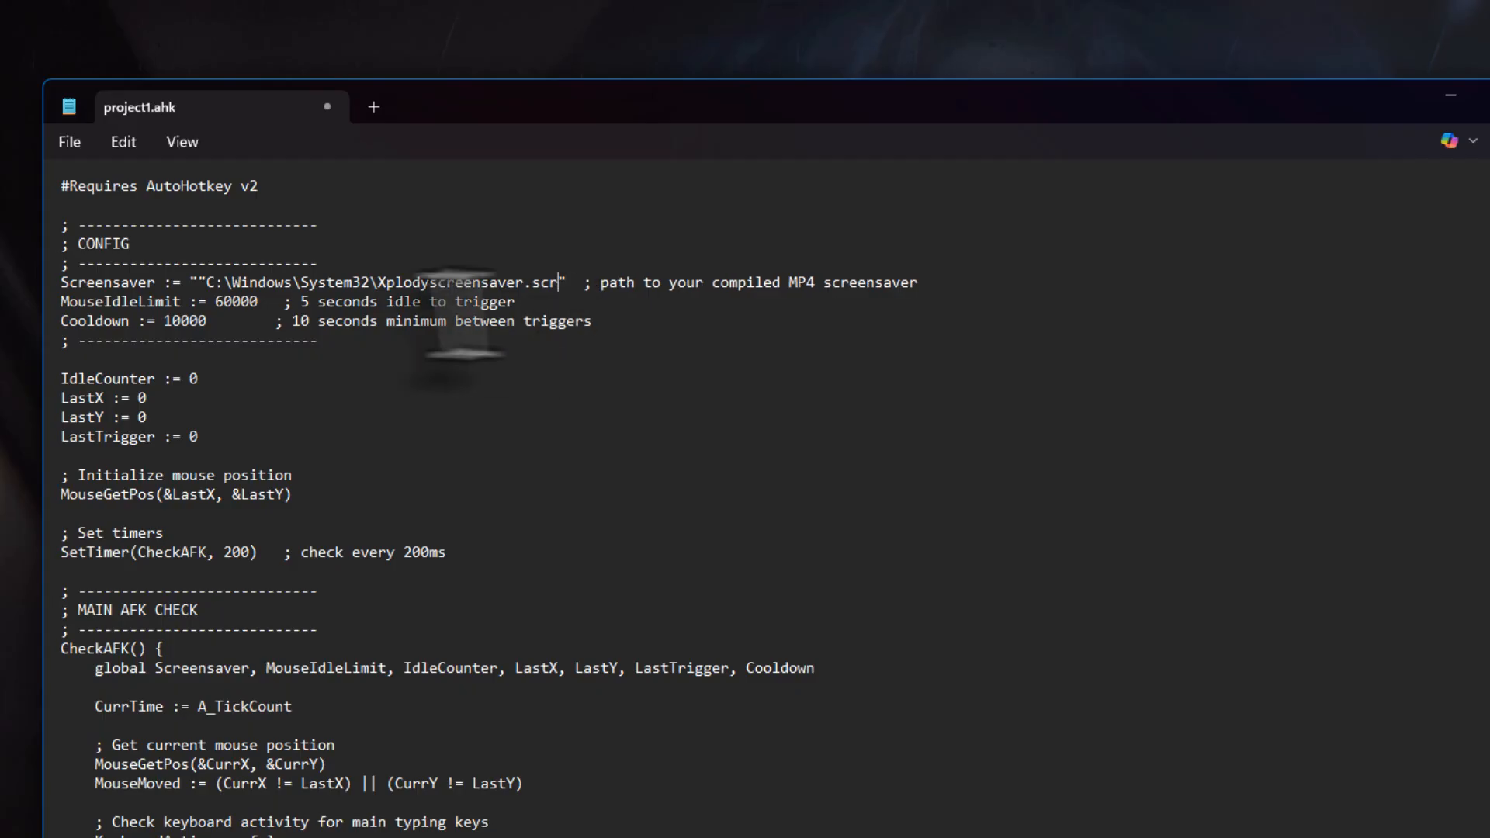
{"action": "left_click", "coordinate": [202, 280]}
{"action": "key", "text": "BackSpace"}
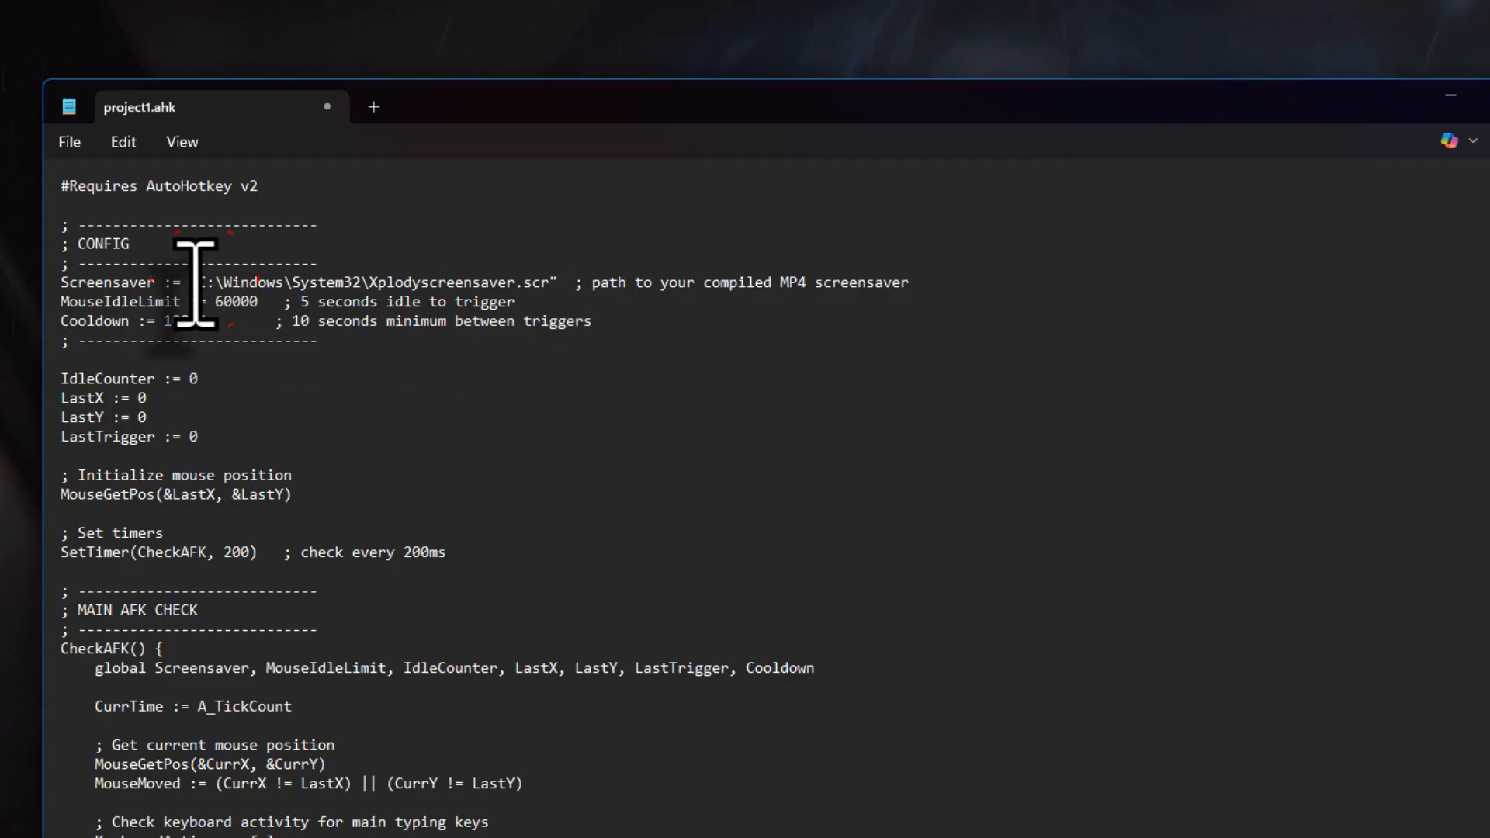
{"action": "double_click", "coordinate": [192, 283]}
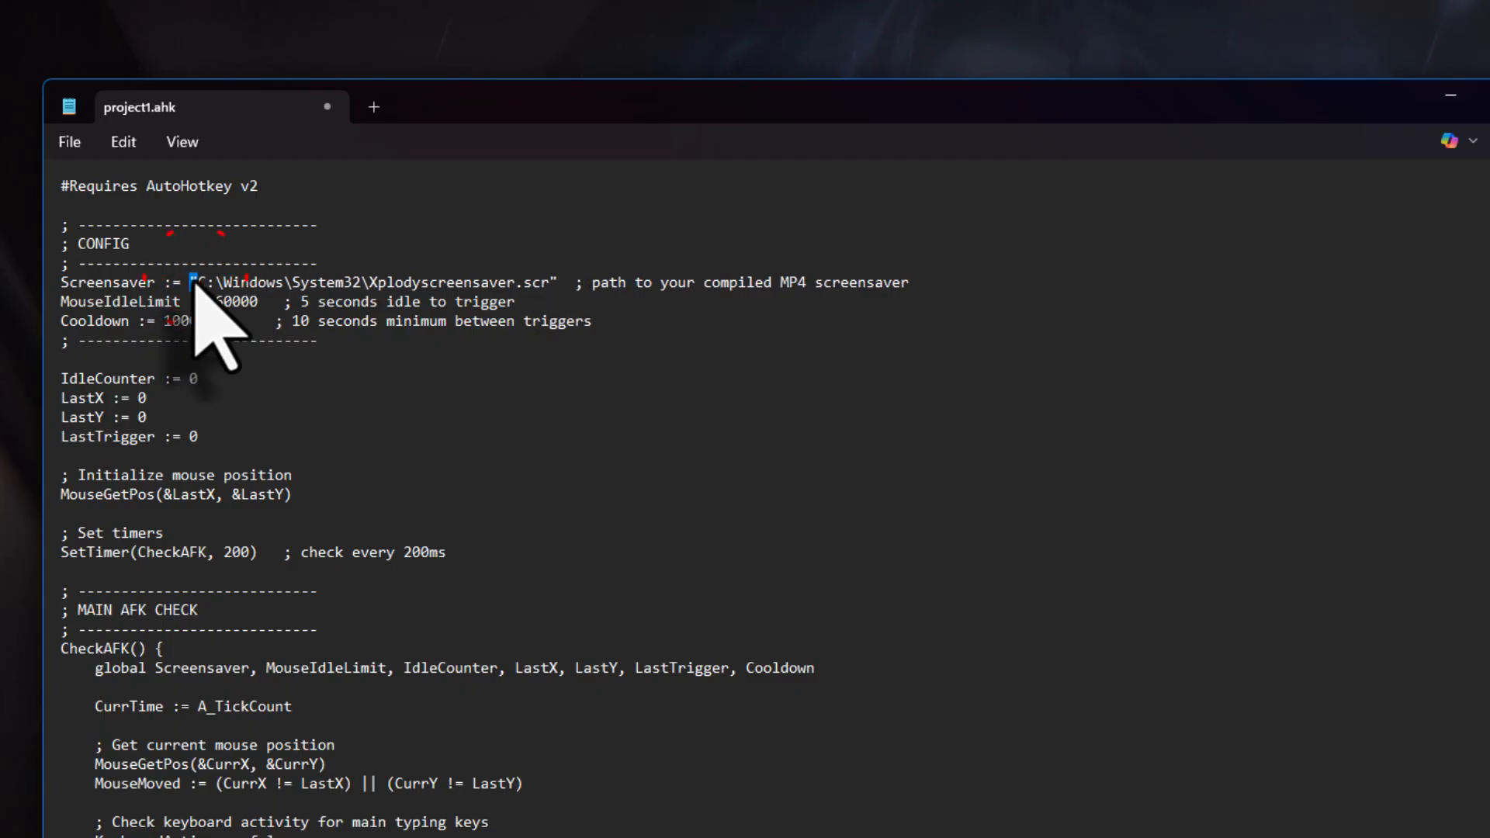
{"action": "double_click", "coordinate": [552, 283]}
{"action": "left_click", "coordinate": [456, 284]}
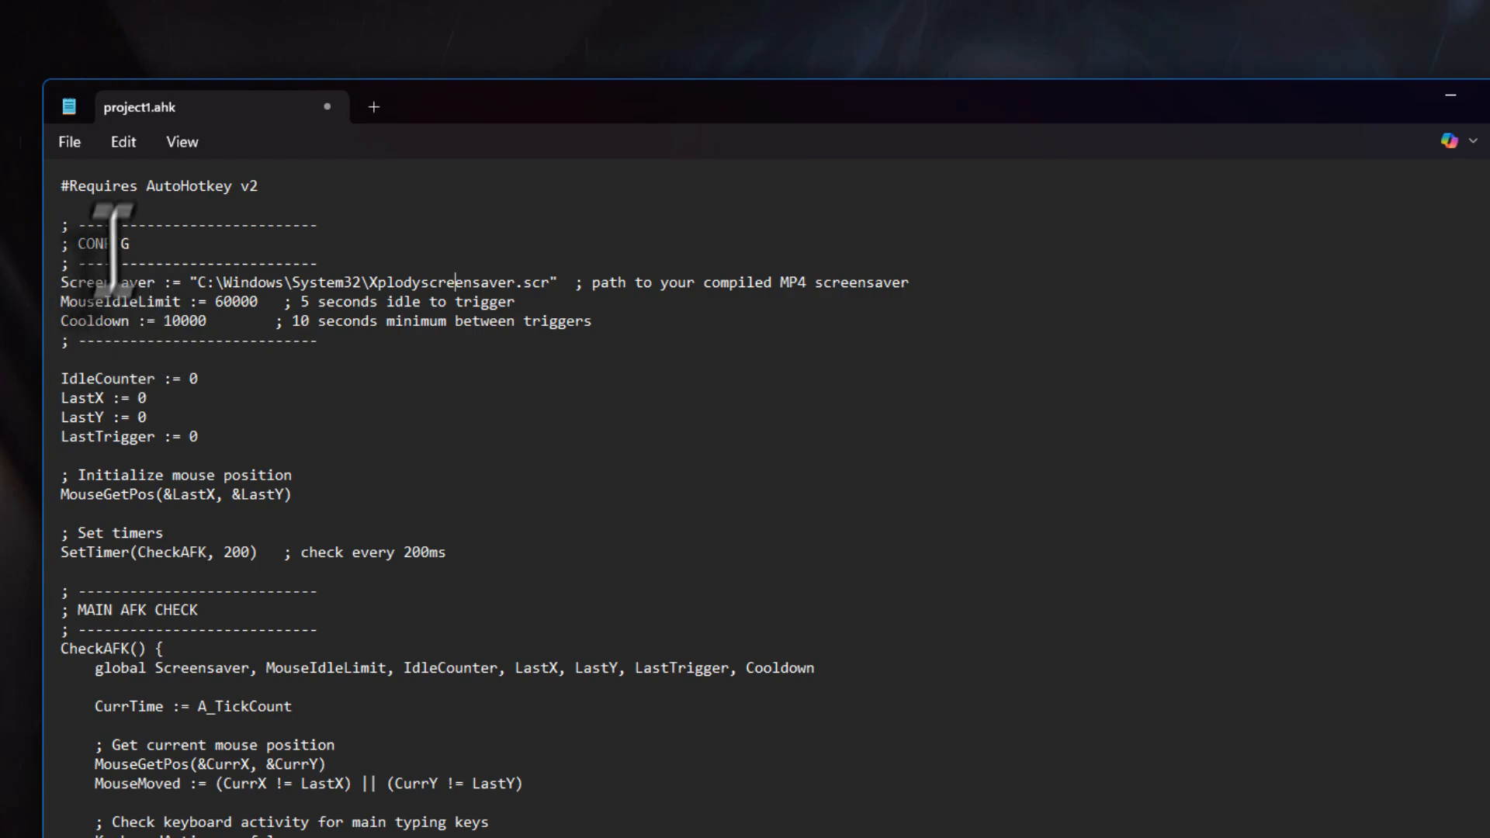
Keep MouseIdleLimit at 60000, adjust its idle-time comment, and save project1.ahk
{"action": "double_click", "coordinate": [233, 301]}
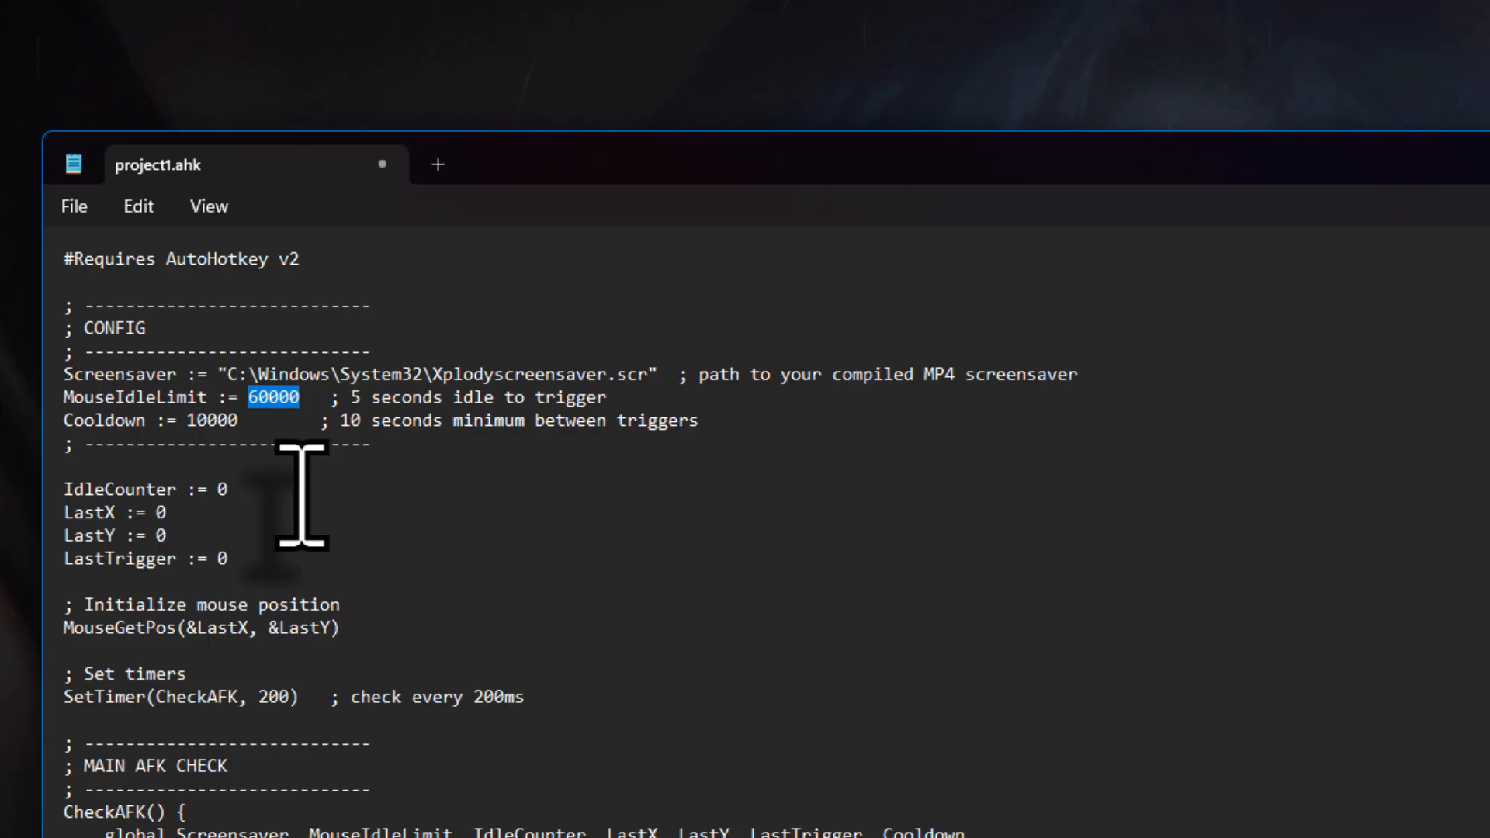
{"action": "double_click", "coordinate": [355, 398]}
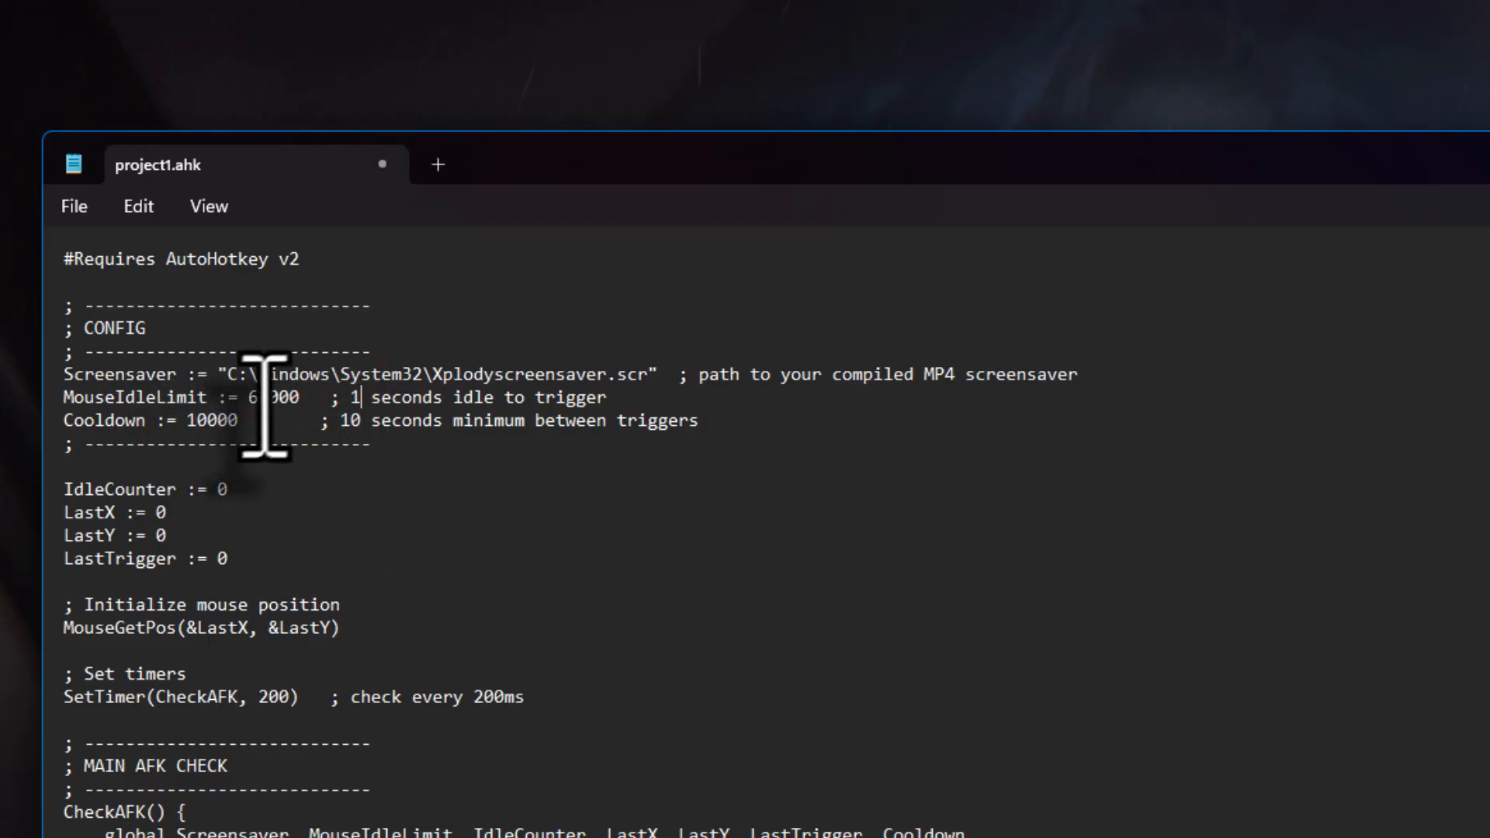
{"action": "left_click_drag", "start_coordinate": [267, 398], "coordinate": [248, 398]}
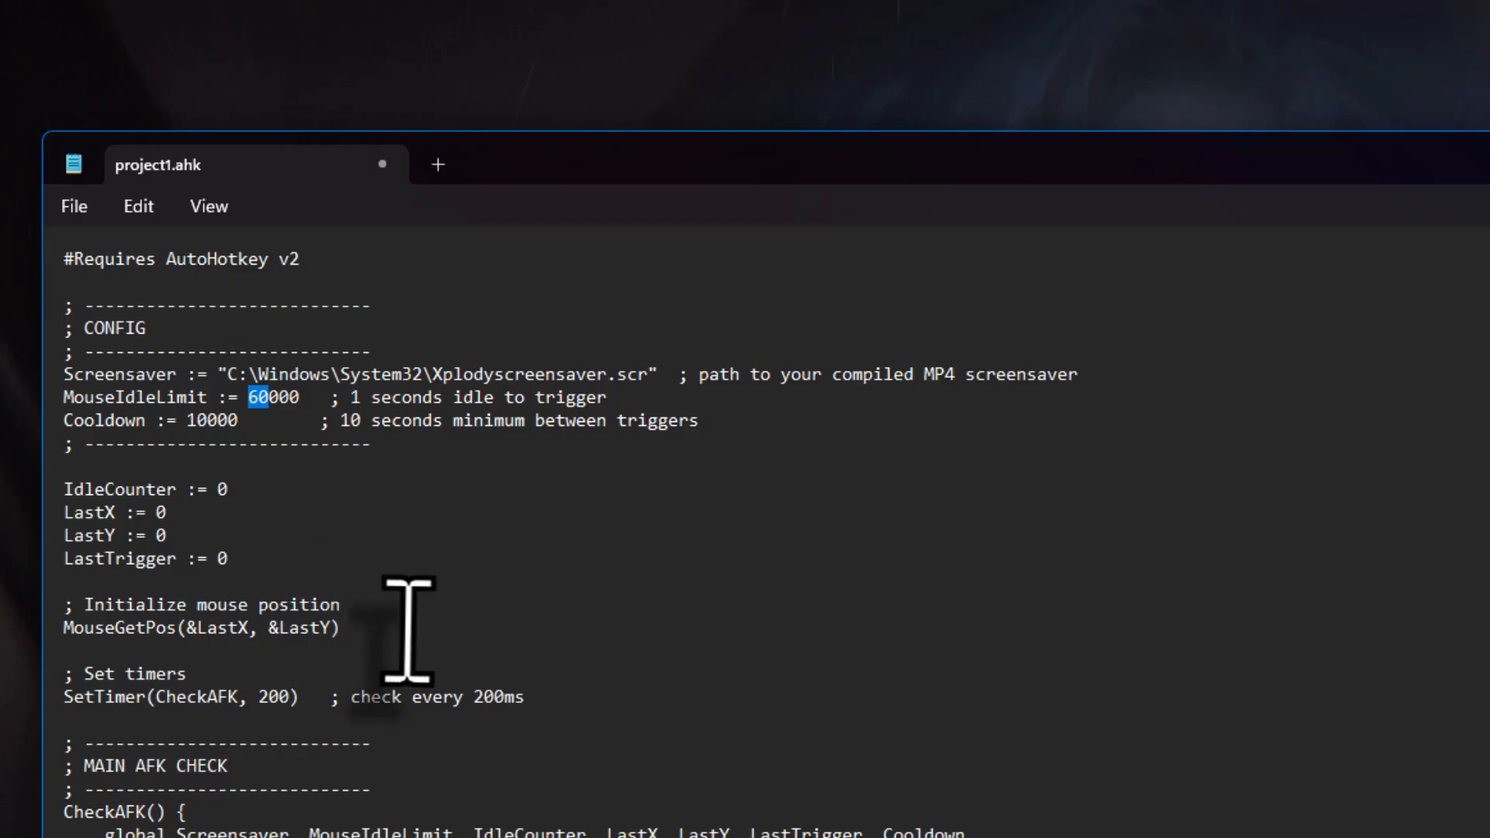
{"action": "type", "text": "5"}
{"action": "double_click", "coordinate": [346, 397]}
{"action": "type", "text": "5"}
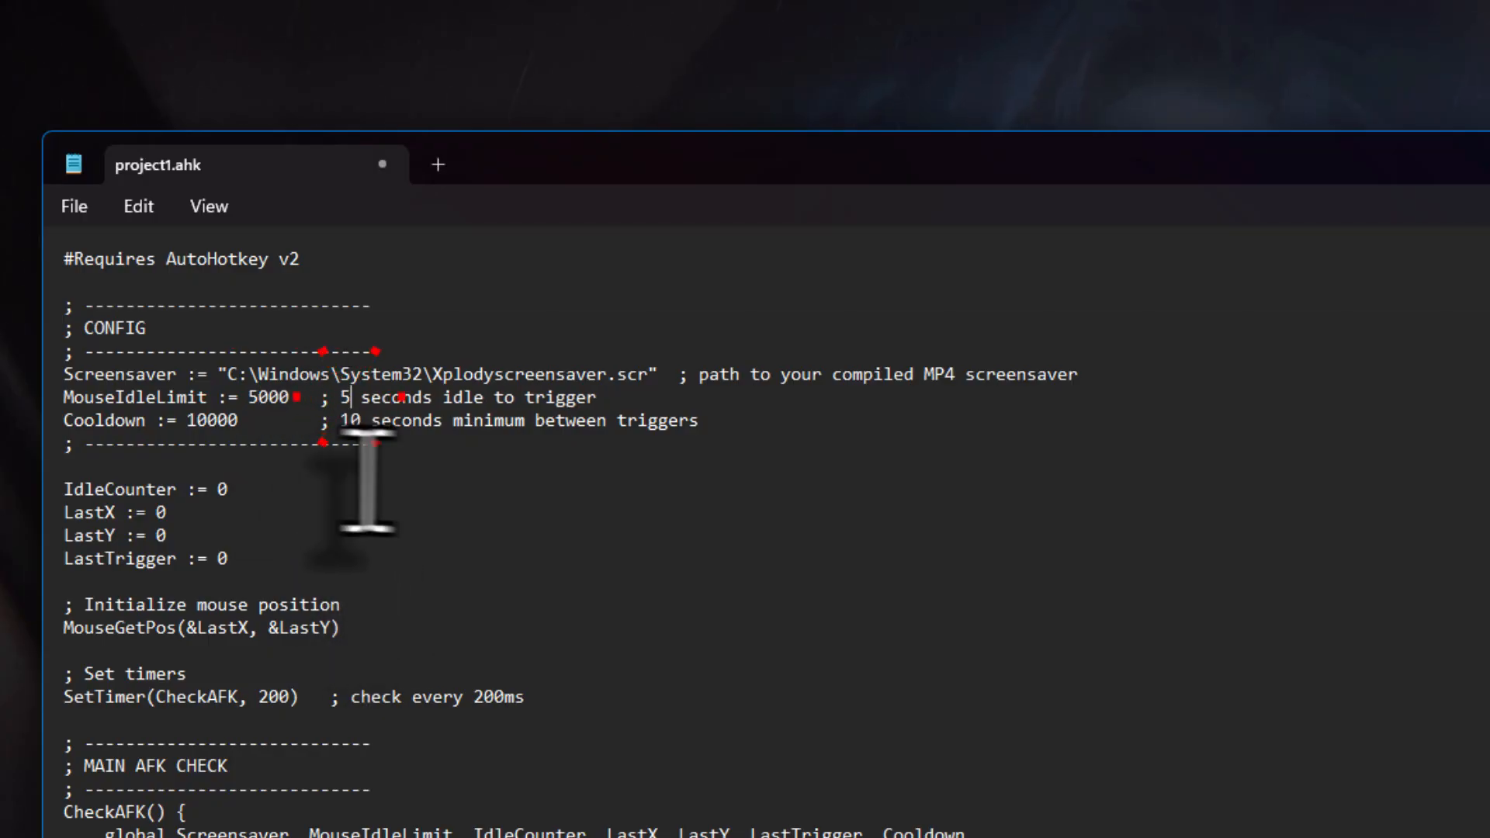
{"action": "left_click_drag", "start_coordinate": [257, 399], "coordinate": [247, 401]}
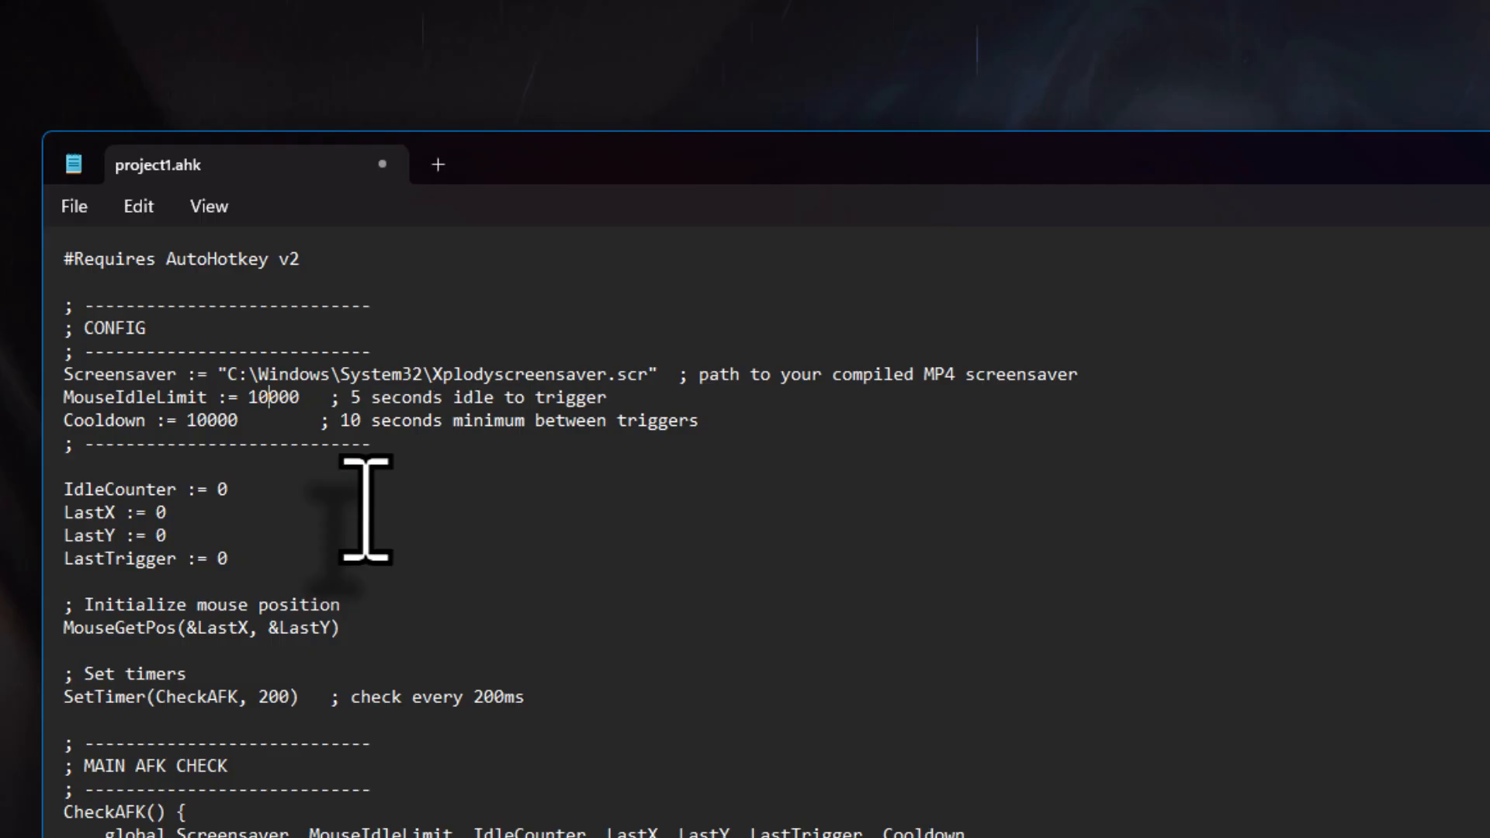
{"action": "type", "text": "10"}
{"action": "double_click", "coordinate": [355, 397]}
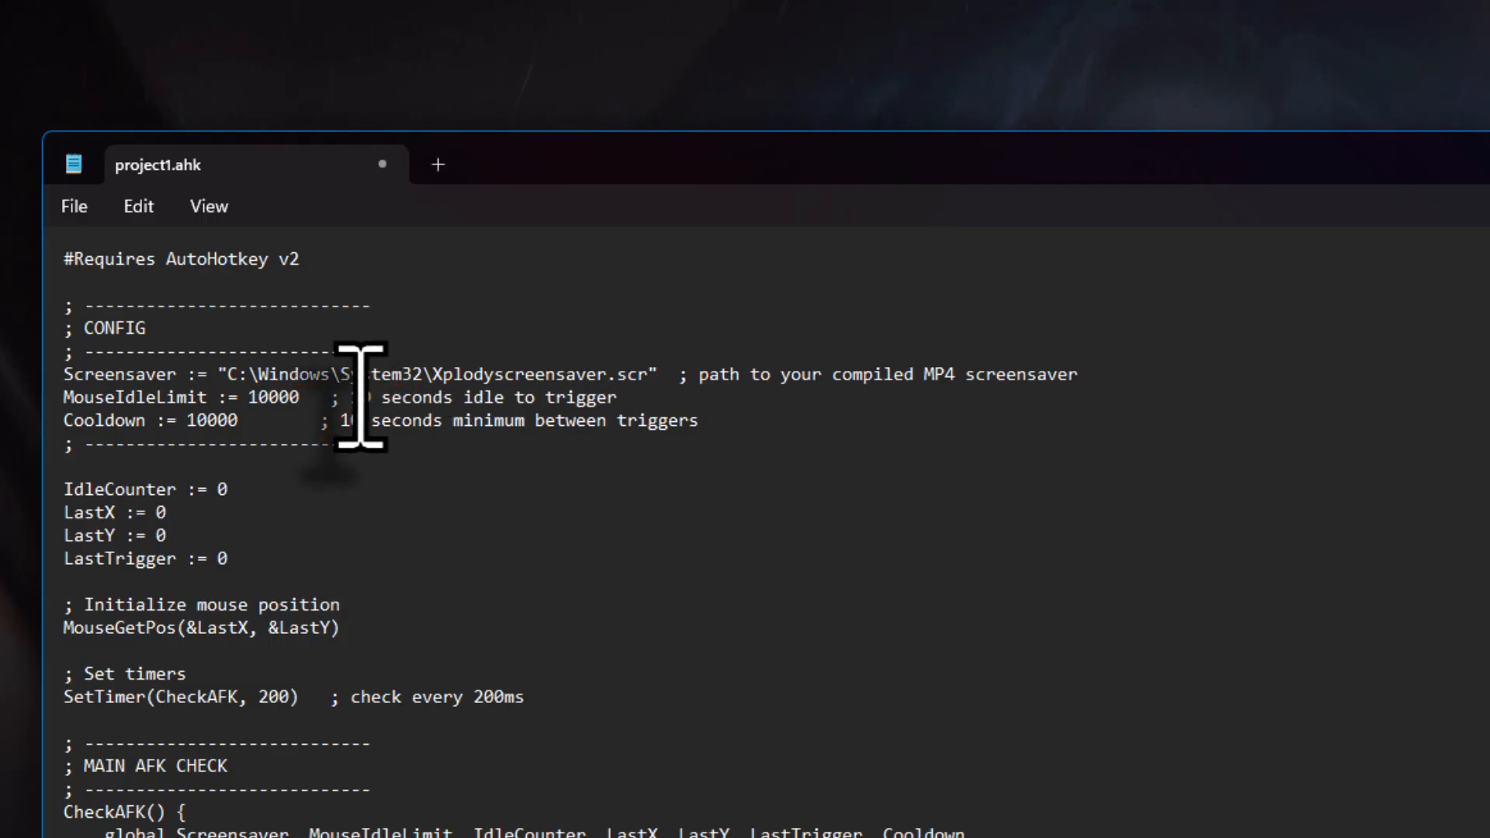
{"action": "left_click_drag", "start_coordinate": [264, 400], "coordinate": [249, 400]}
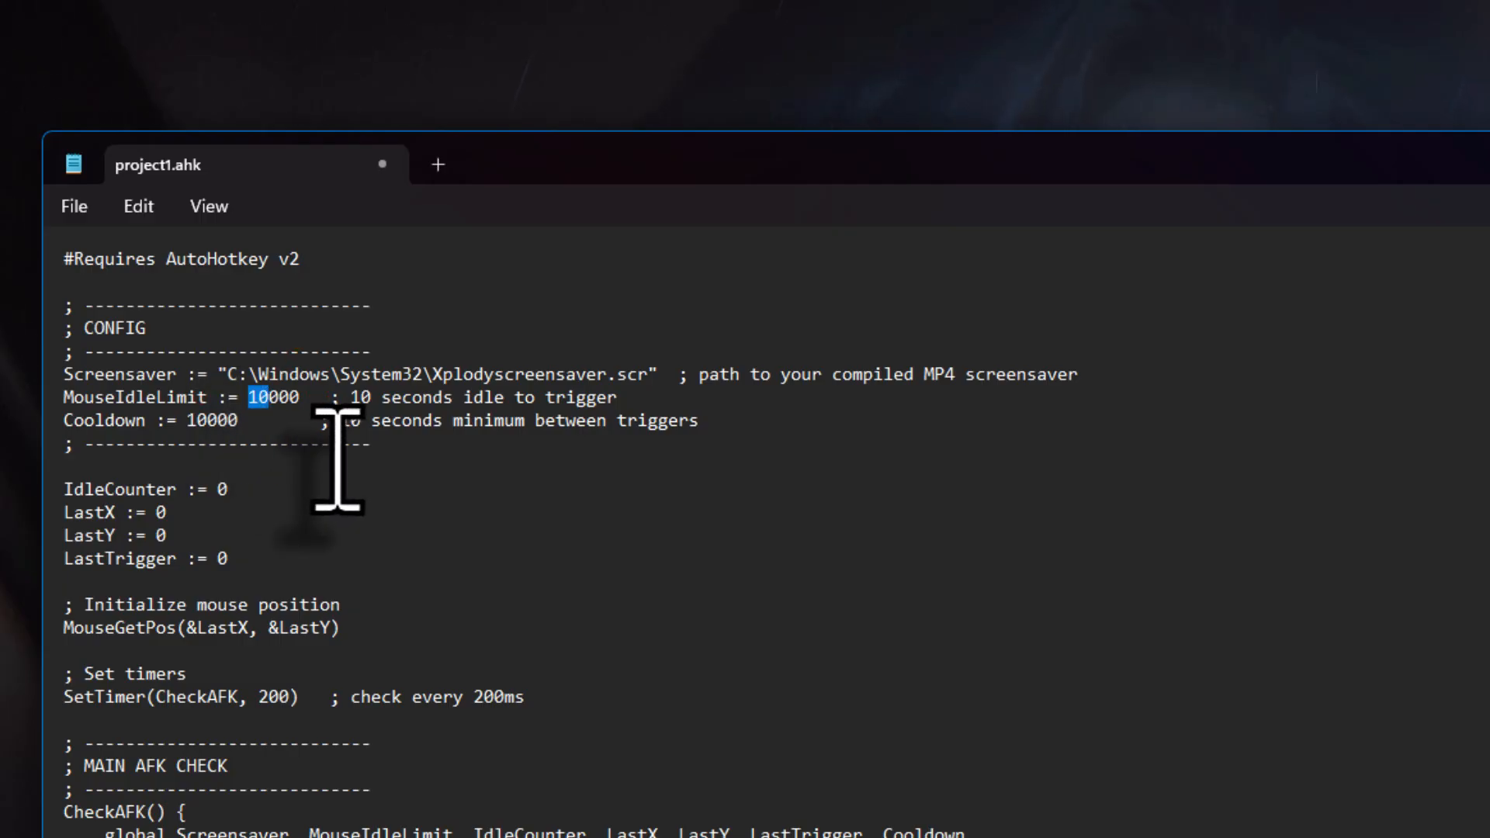
{"action": "left_click", "coordinate": [359, 397]}
{"action": "key", "text": "Delete"}
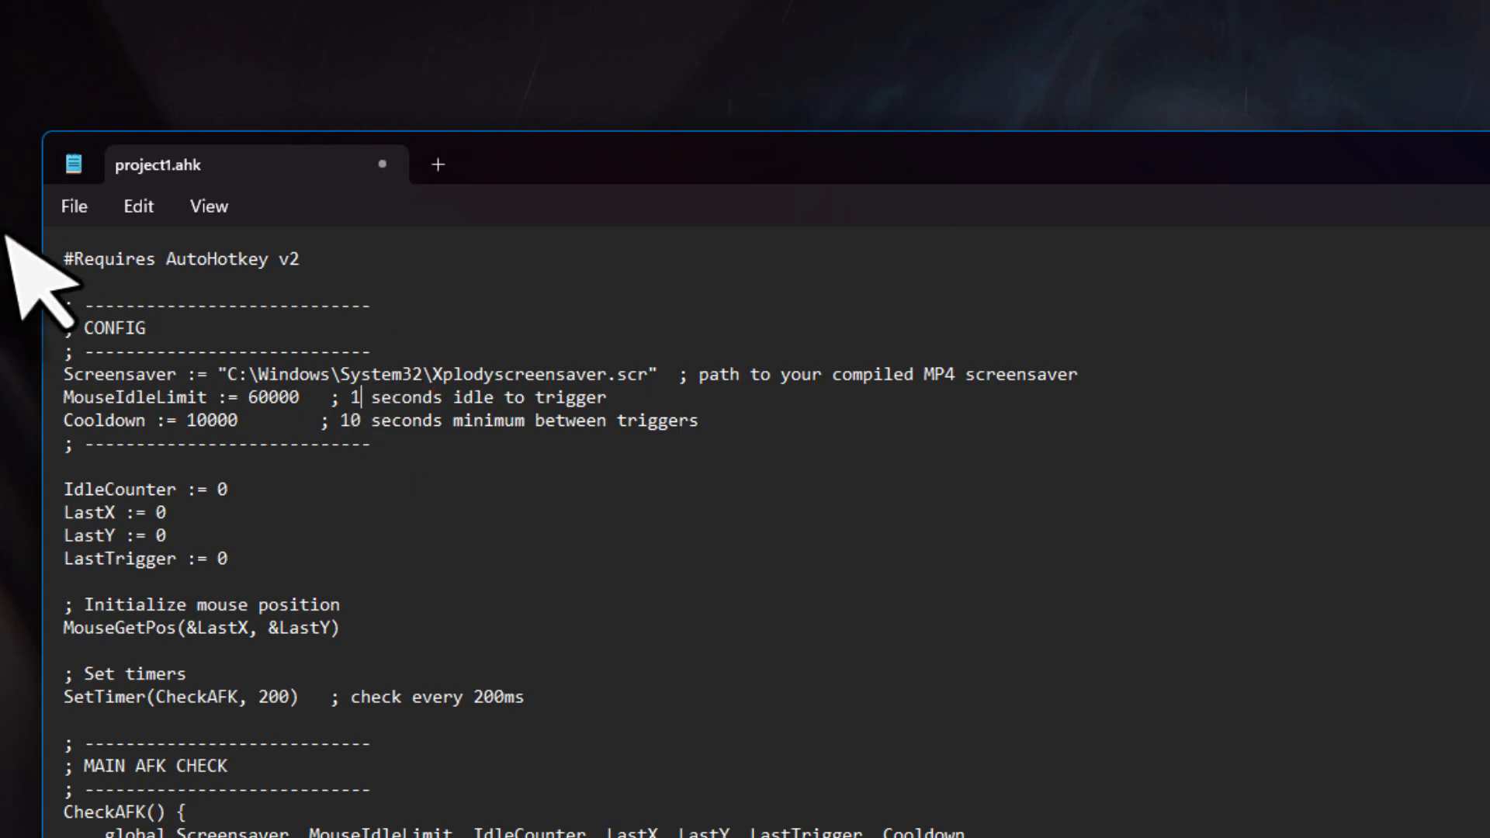
{"action": "left_click", "coordinate": [74, 206]}
{"action": "left_click", "coordinate": [153, 463]}
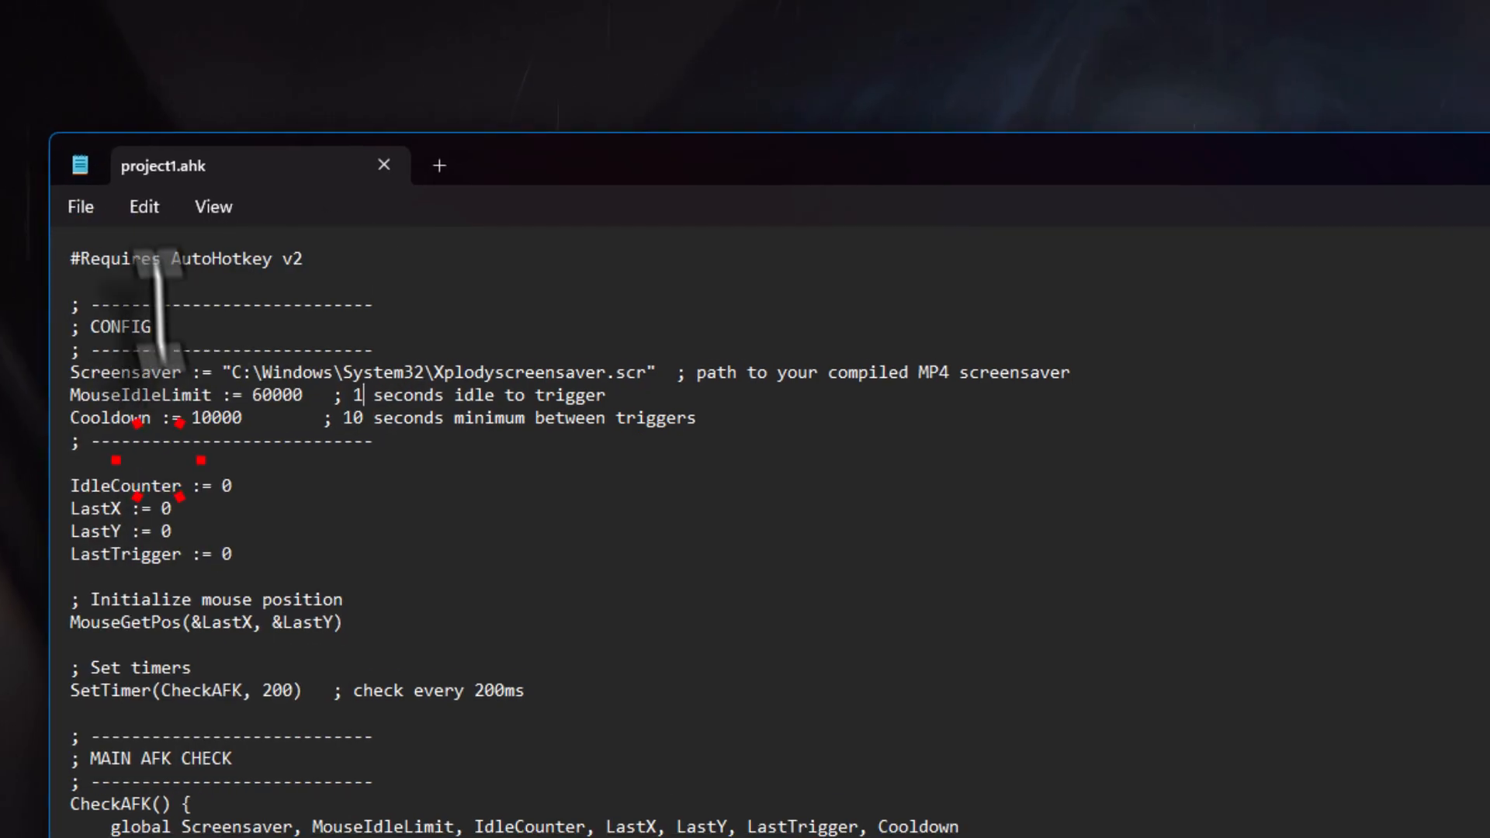
Close the editor and AutoHotkey Dash, and open Documents > AutoHotkey in File Explorer
{"action": "left_click", "coordinate": [1334, 183]}
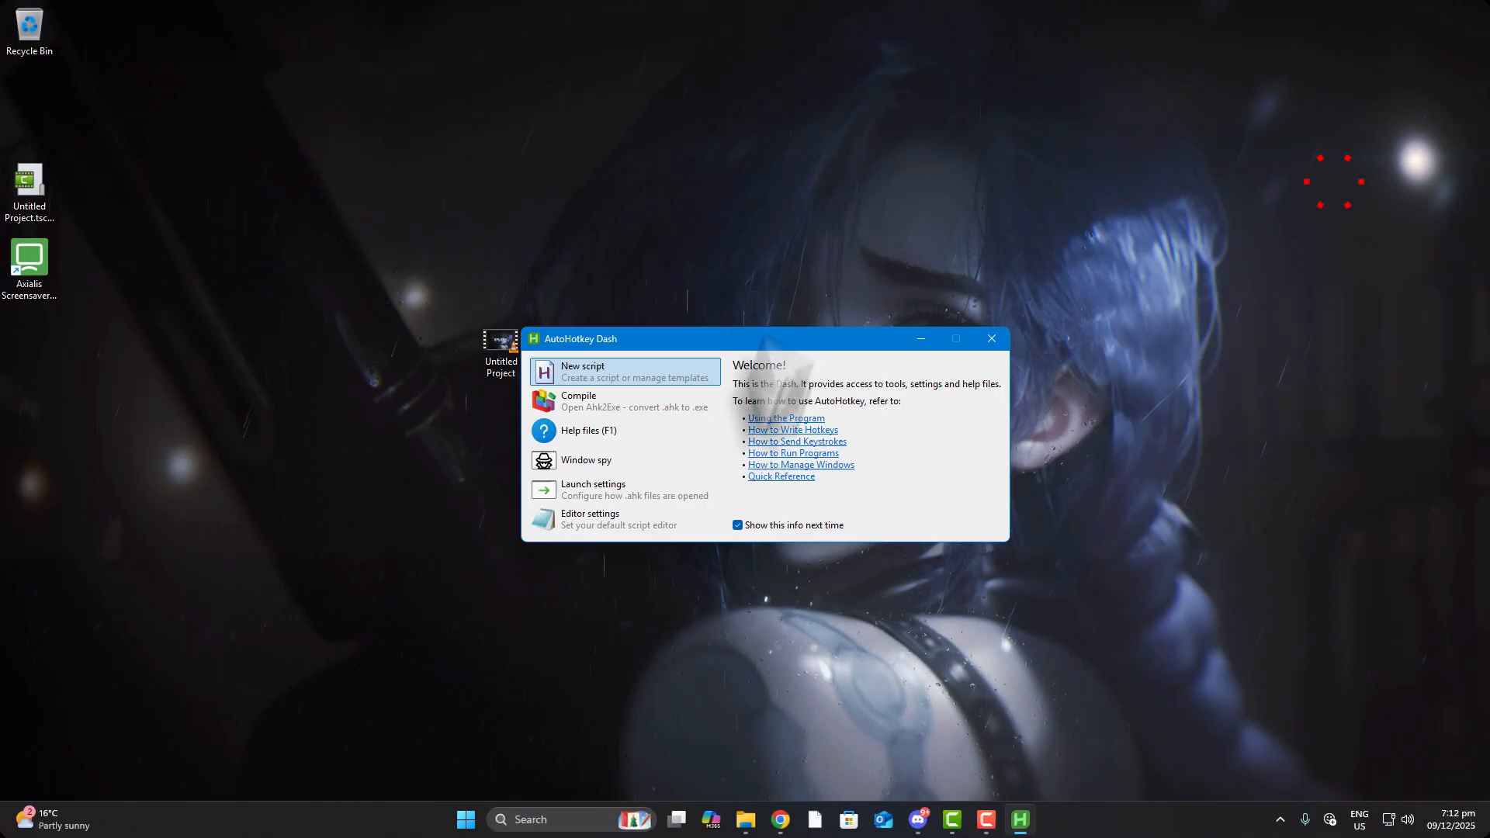
{"action": "left_click", "coordinate": [992, 338]}
{"action": "mouse_move", "coordinate": [765, 825]}
{"action": "left_click", "coordinate": [762, 718]}
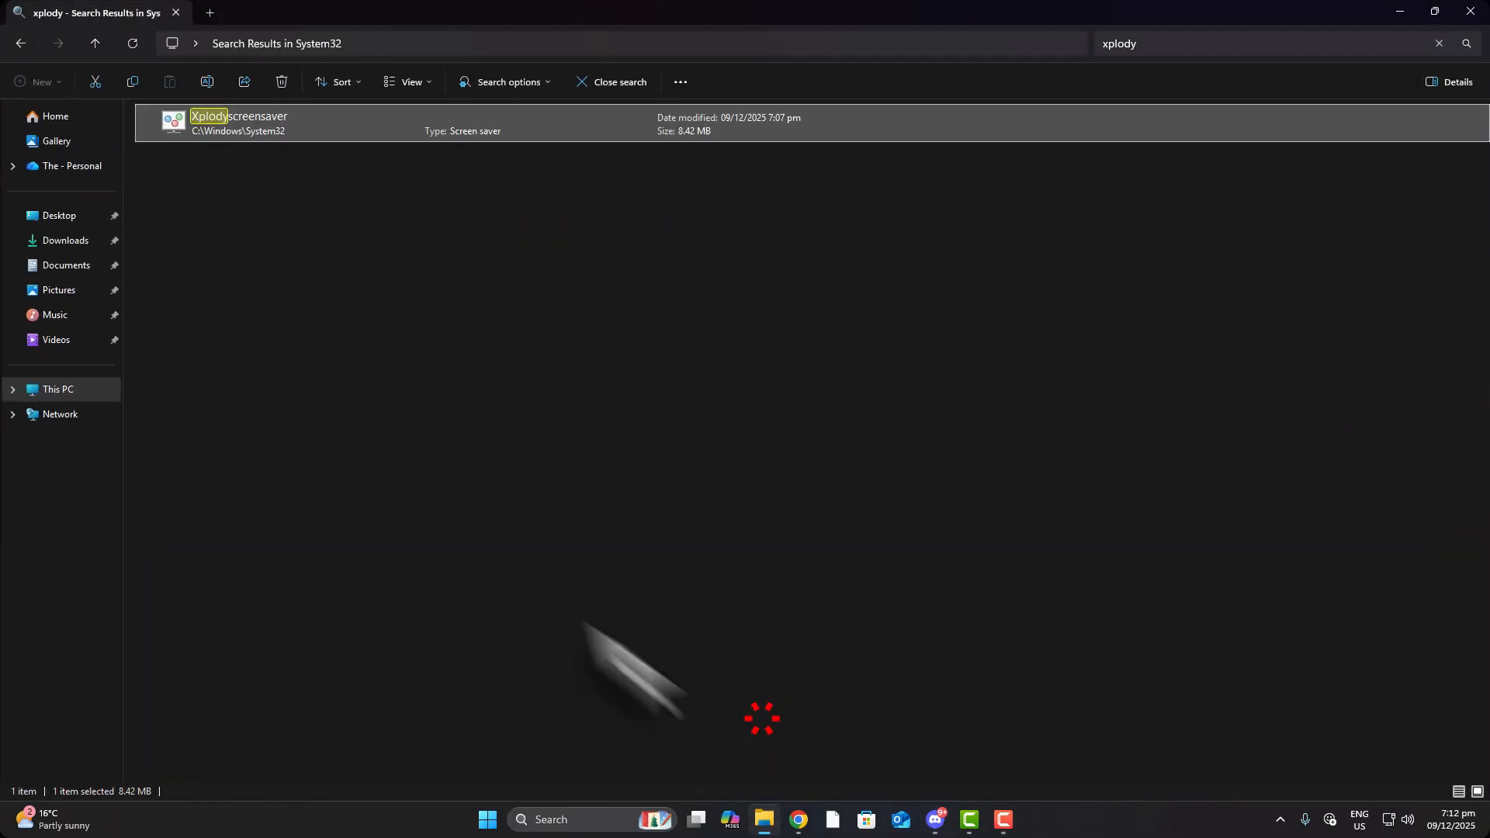
{"action": "left_click", "coordinate": [74, 240]}
{"action": "left_click", "coordinate": [67, 265]}
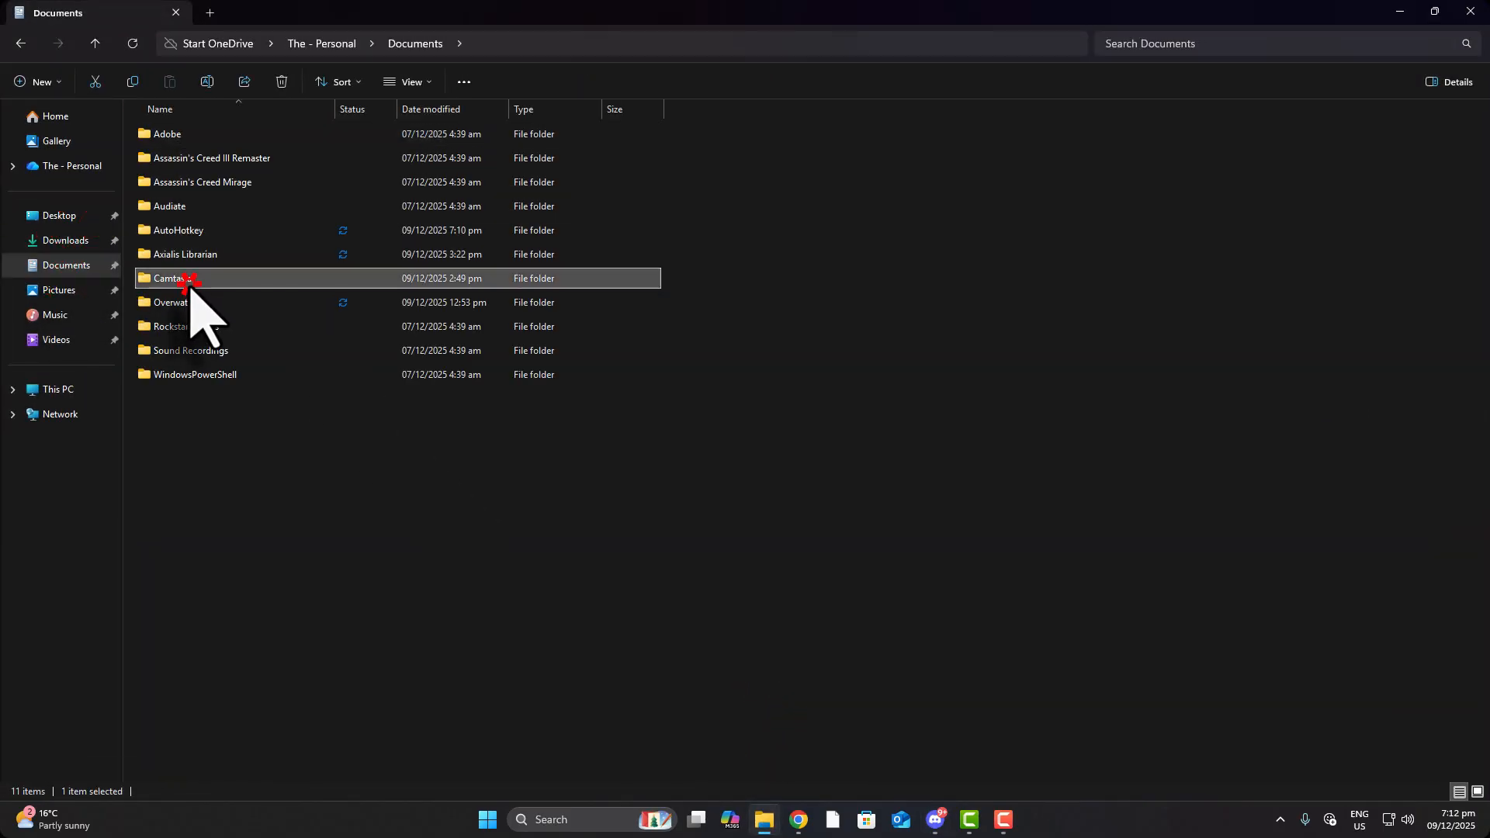
{"action": "left_click", "coordinate": [190, 230]}
{"action": "double_click", "coordinate": [190, 230]}
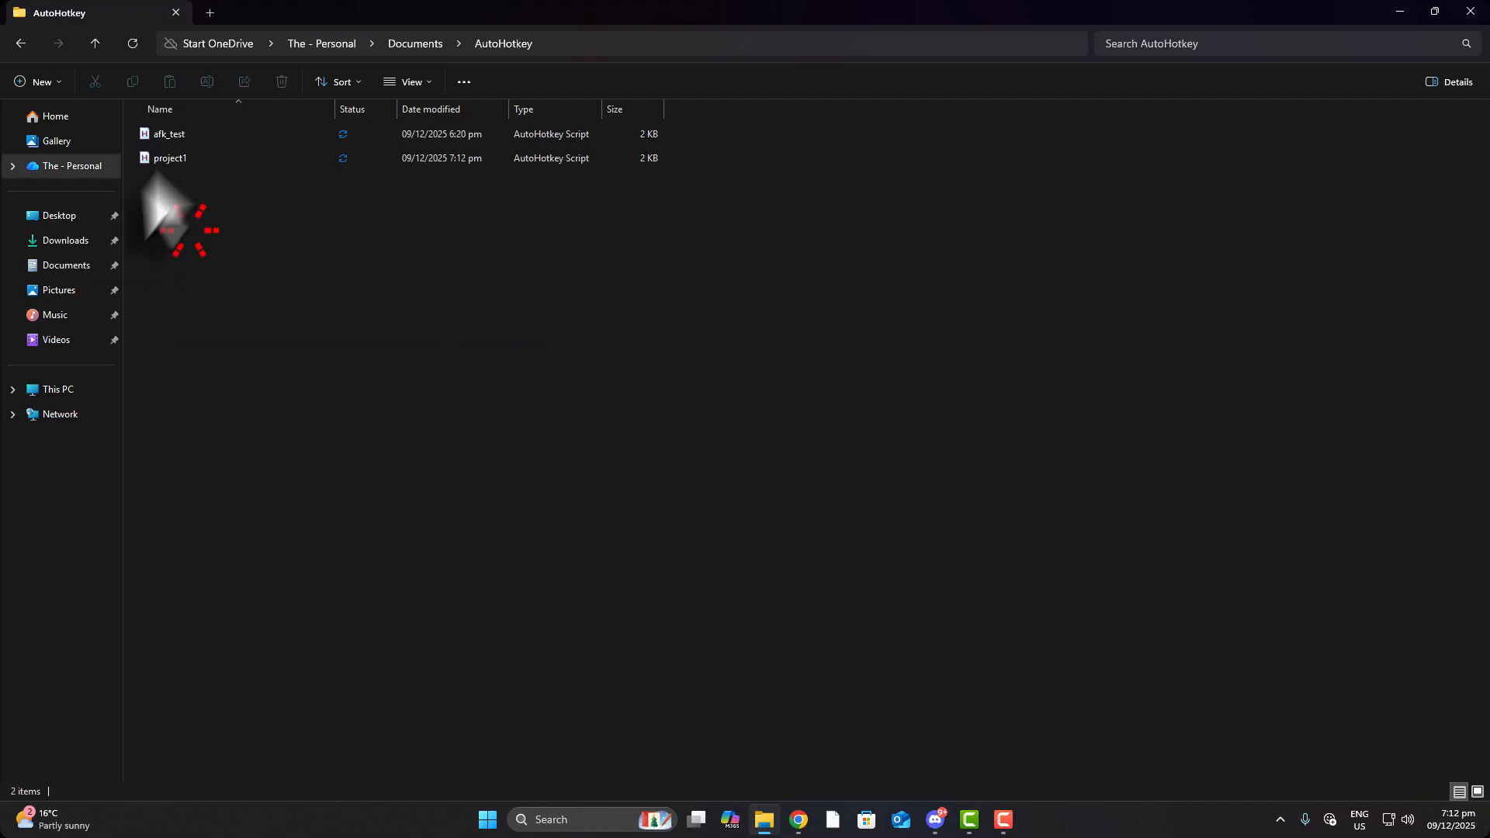
Run afk_test.ahk, confirming replacement of its older running instance
{"action": "right_click", "coordinate": [164, 155]}
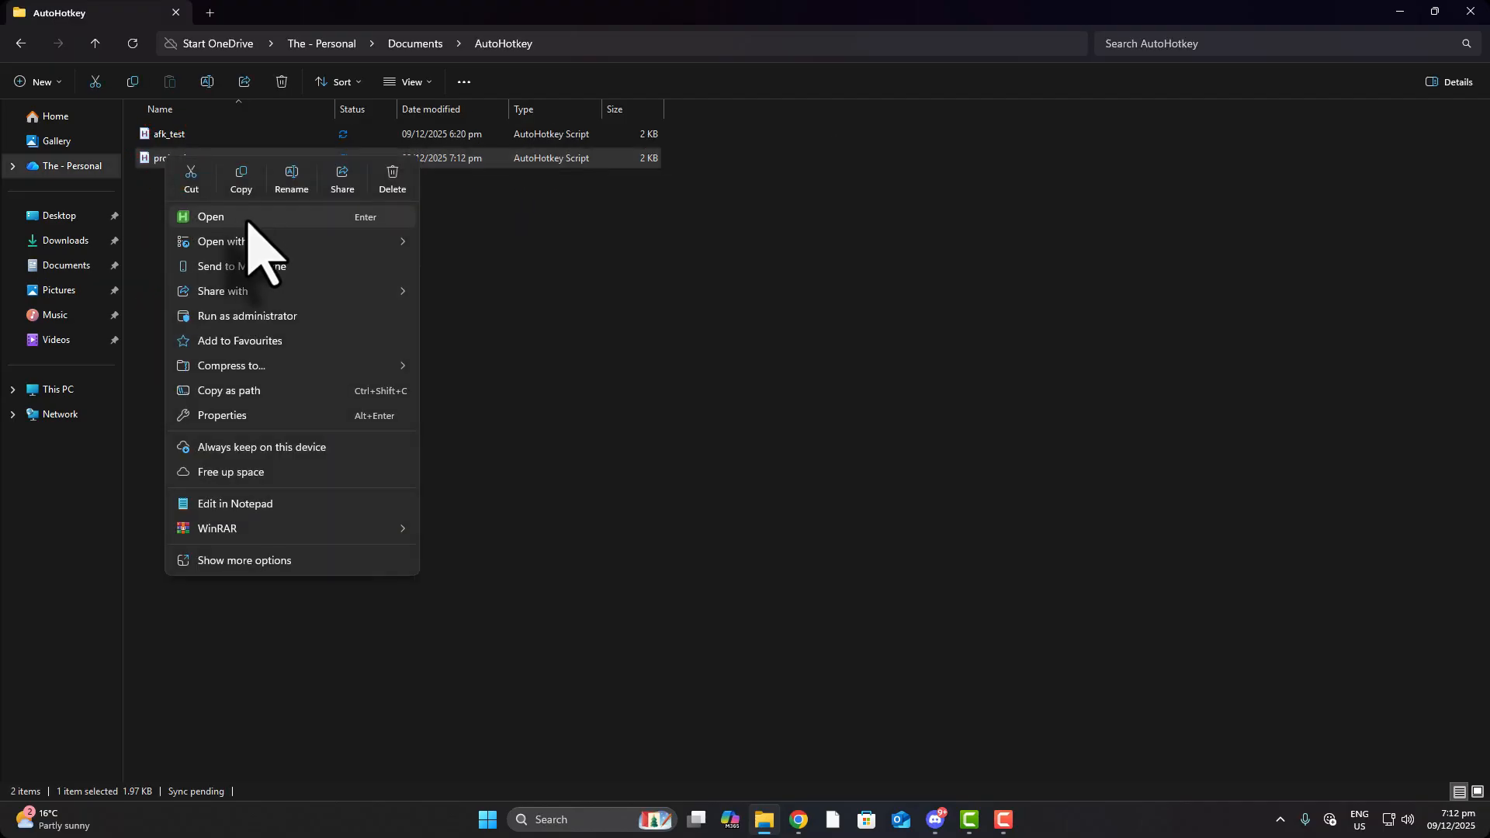
{"action": "left_click", "coordinate": [1280, 821]}
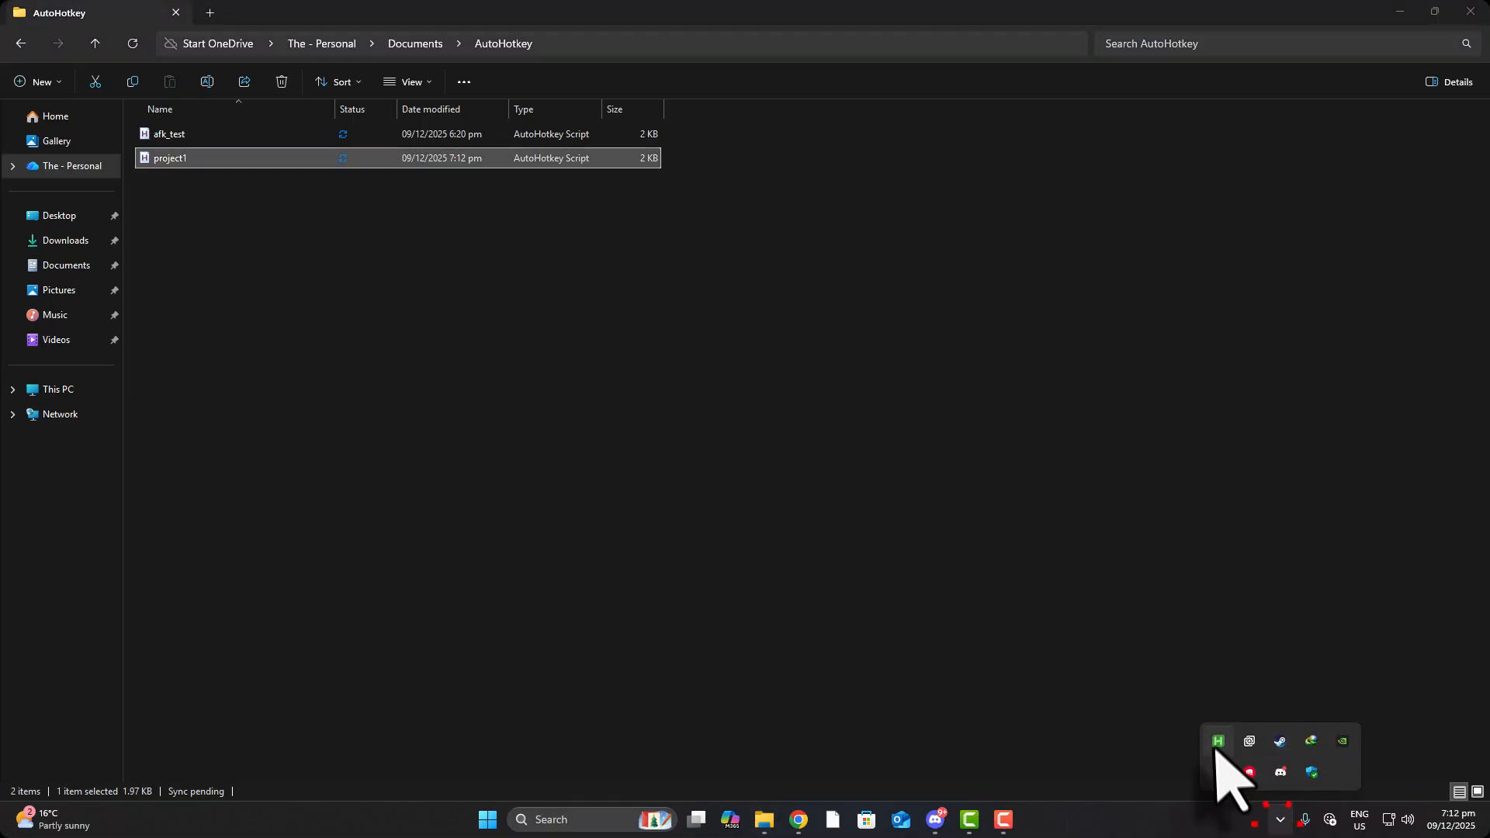
{"action": "left_click", "coordinate": [786, 539]}
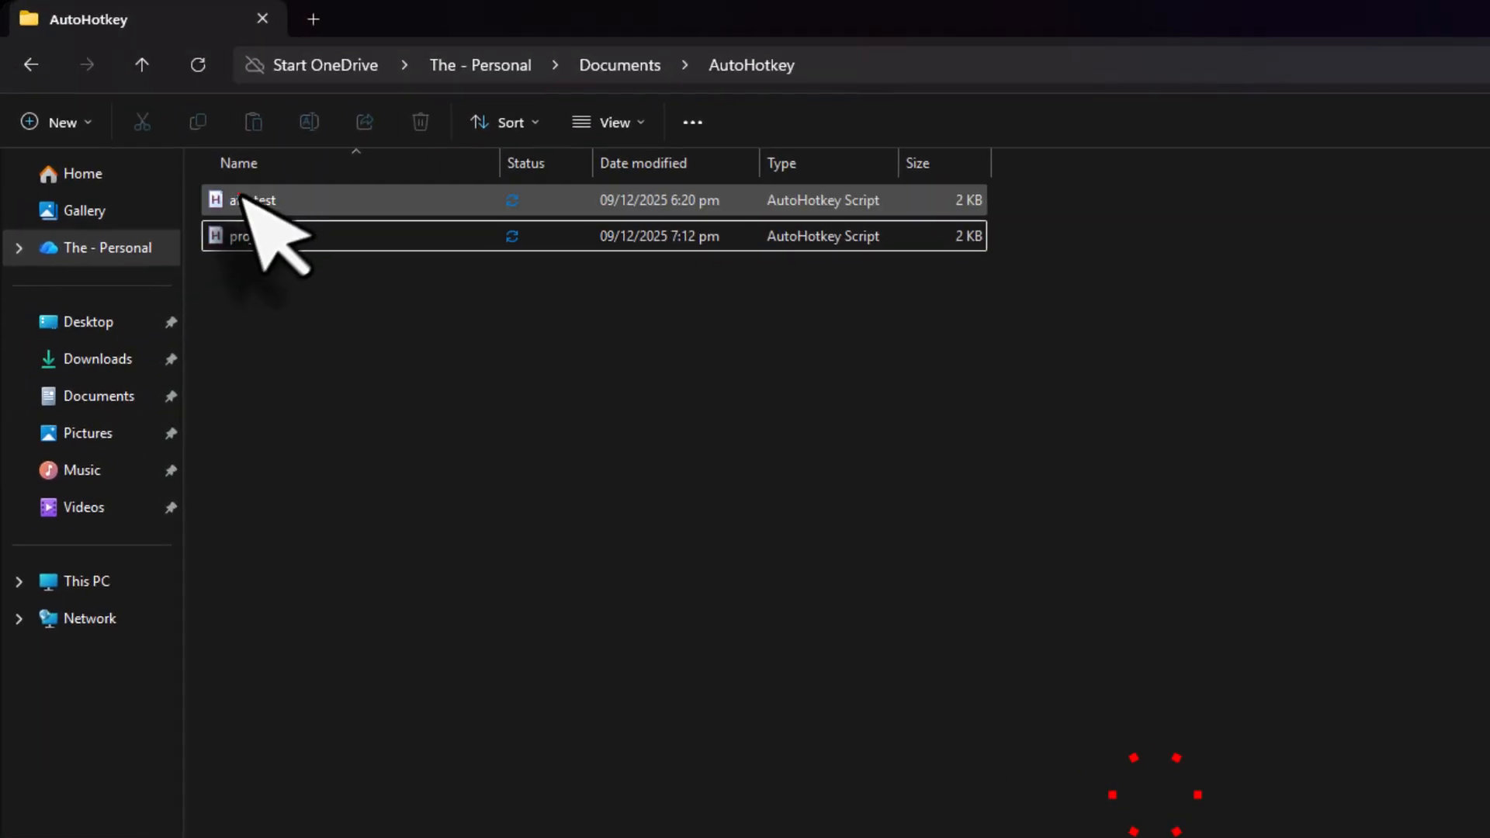
{"action": "right_click", "coordinate": [243, 198]}
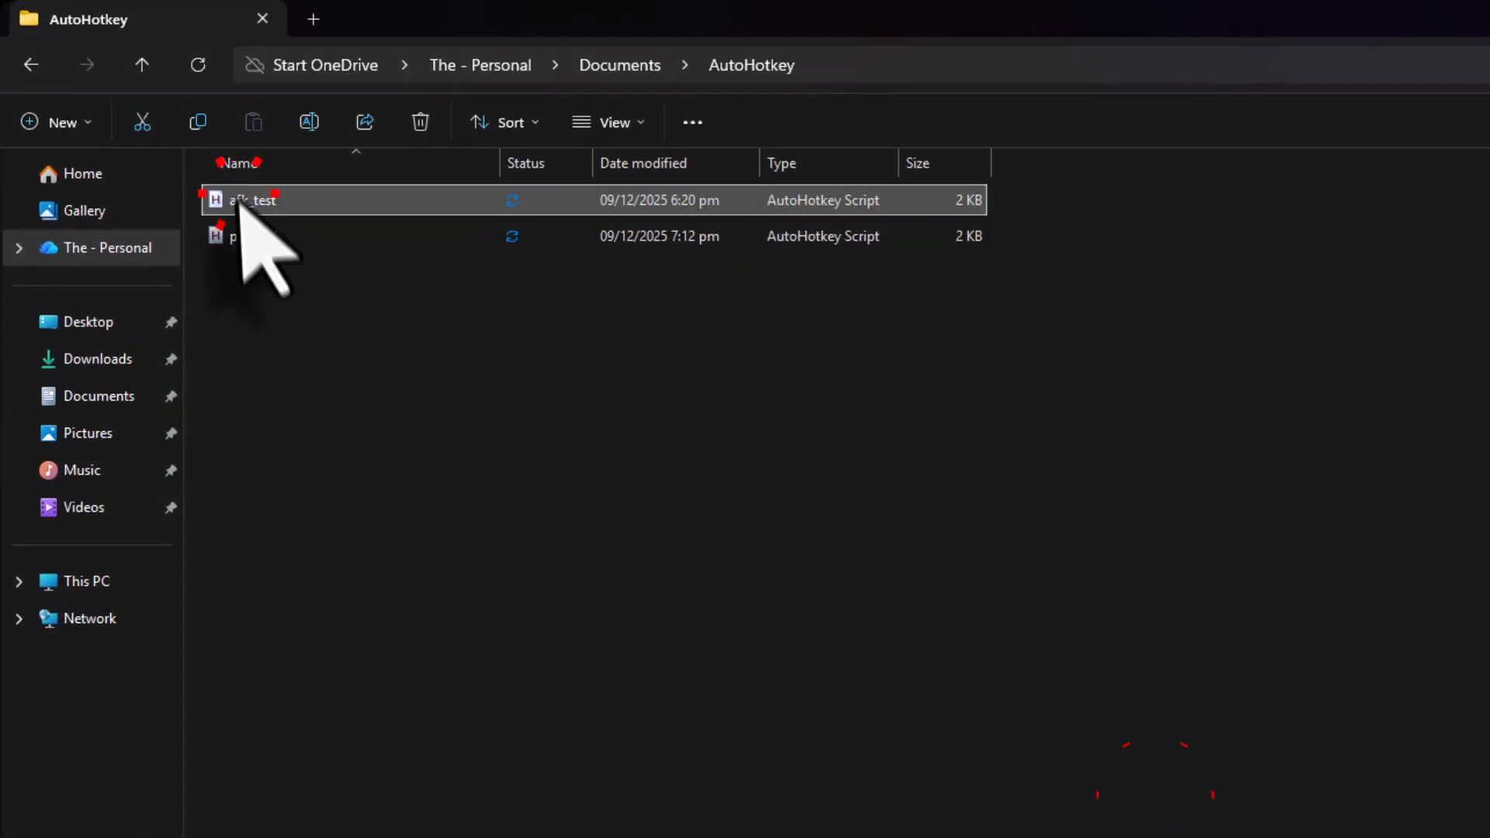
{"action": "left_click", "coordinate": [292, 281]}
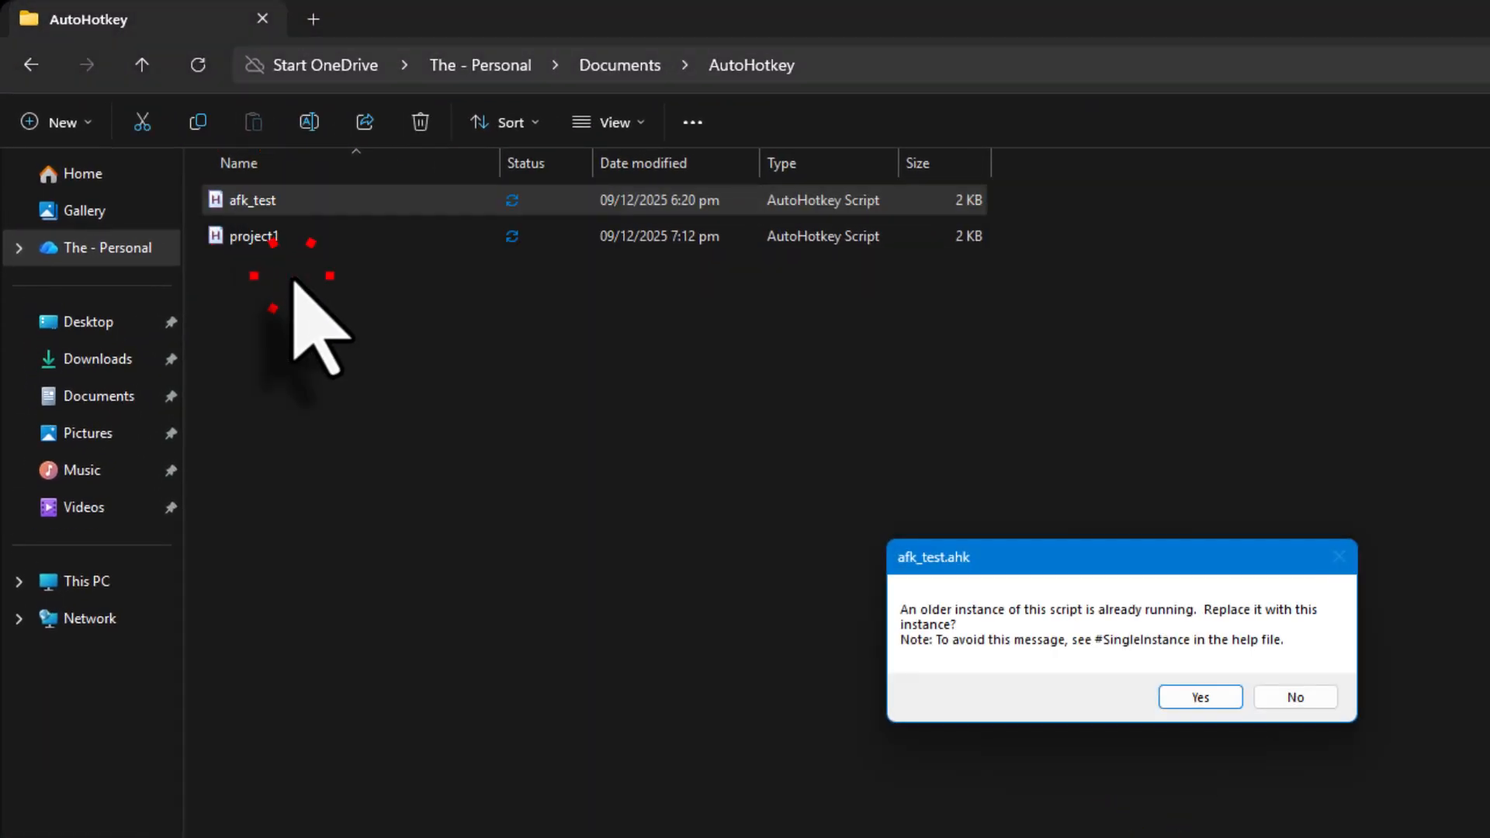
{"action": "left_click", "coordinate": [937, 610]}
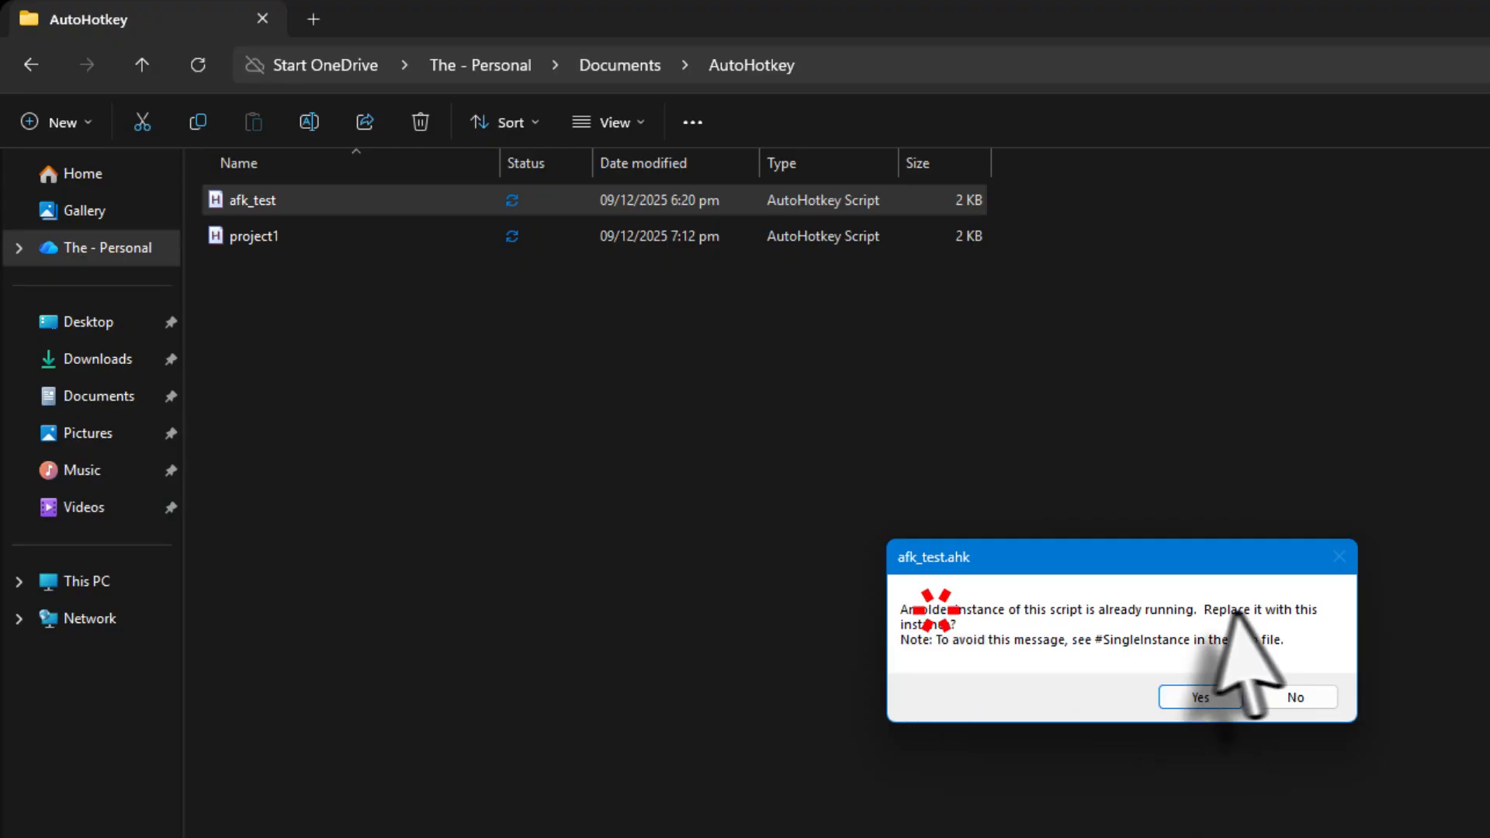
{"action": "left_click", "coordinate": [1198, 699]}
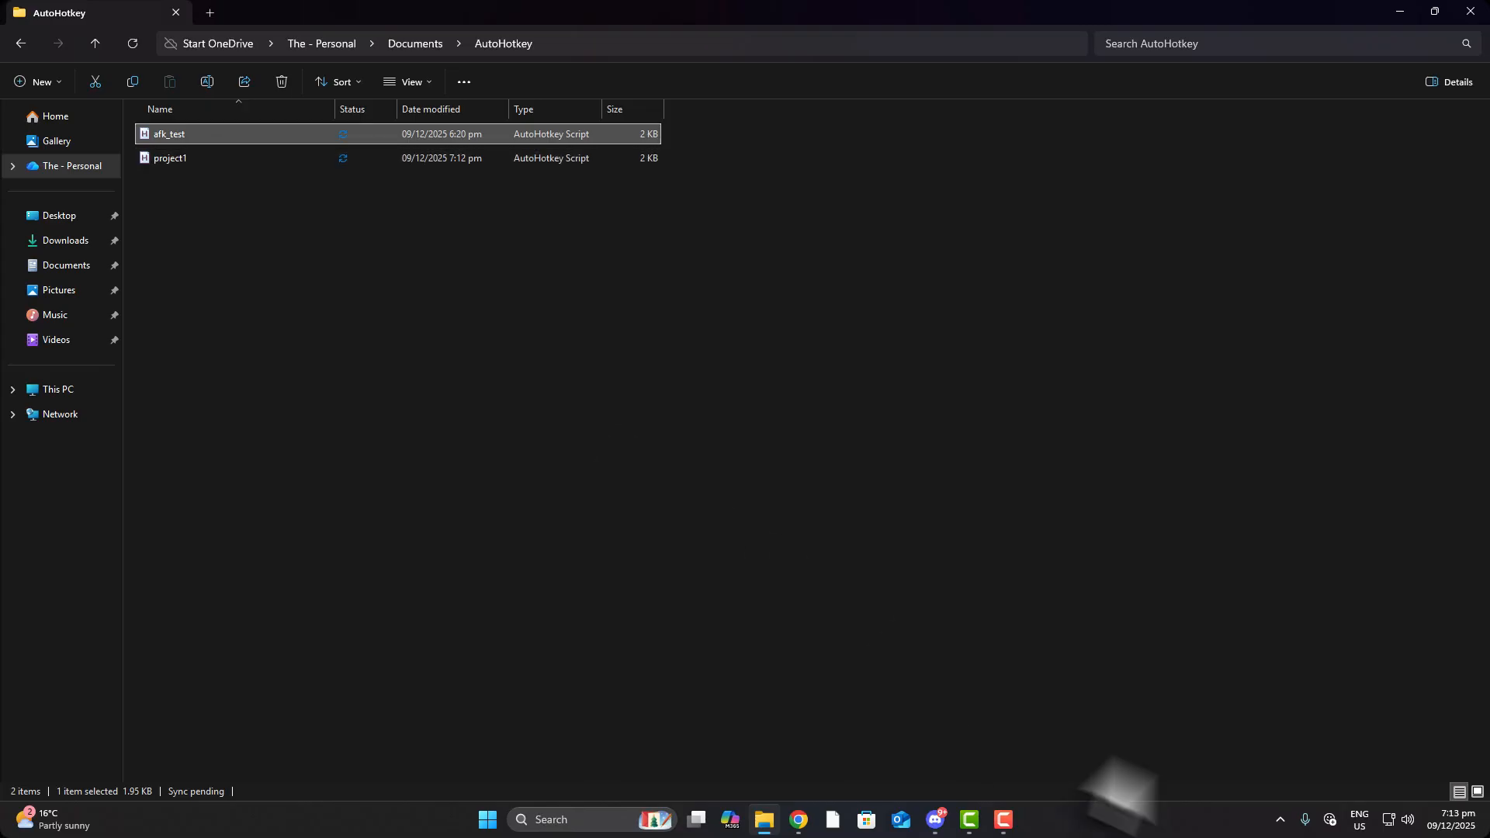
Verify the AutoHotkey icon in the hidden tray icons, then close File Explorer
{"action": "left_click", "coordinate": [1282, 824]}
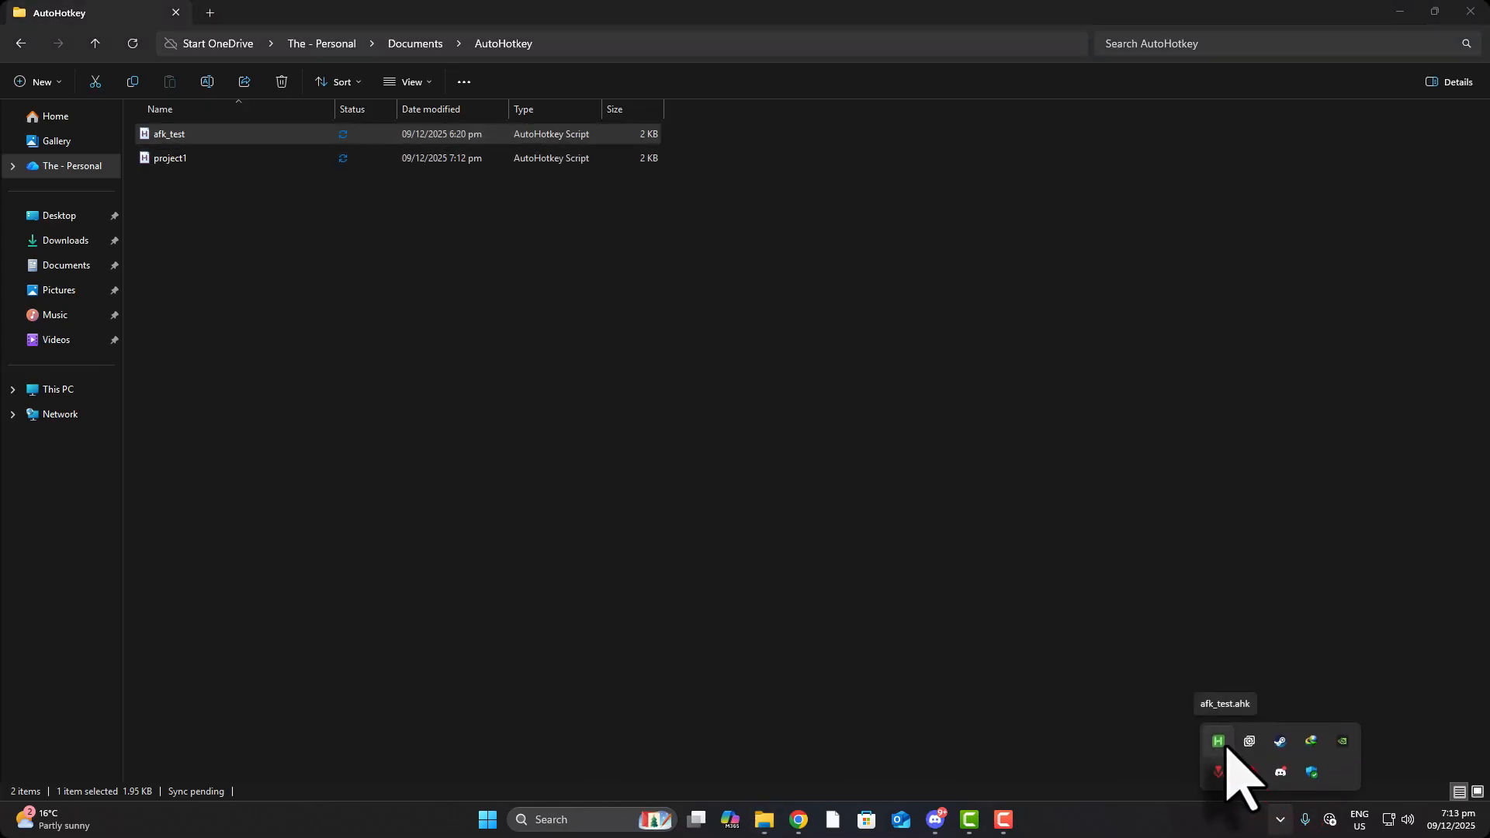
{"action": "left_click", "coordinate": [969, 471]}
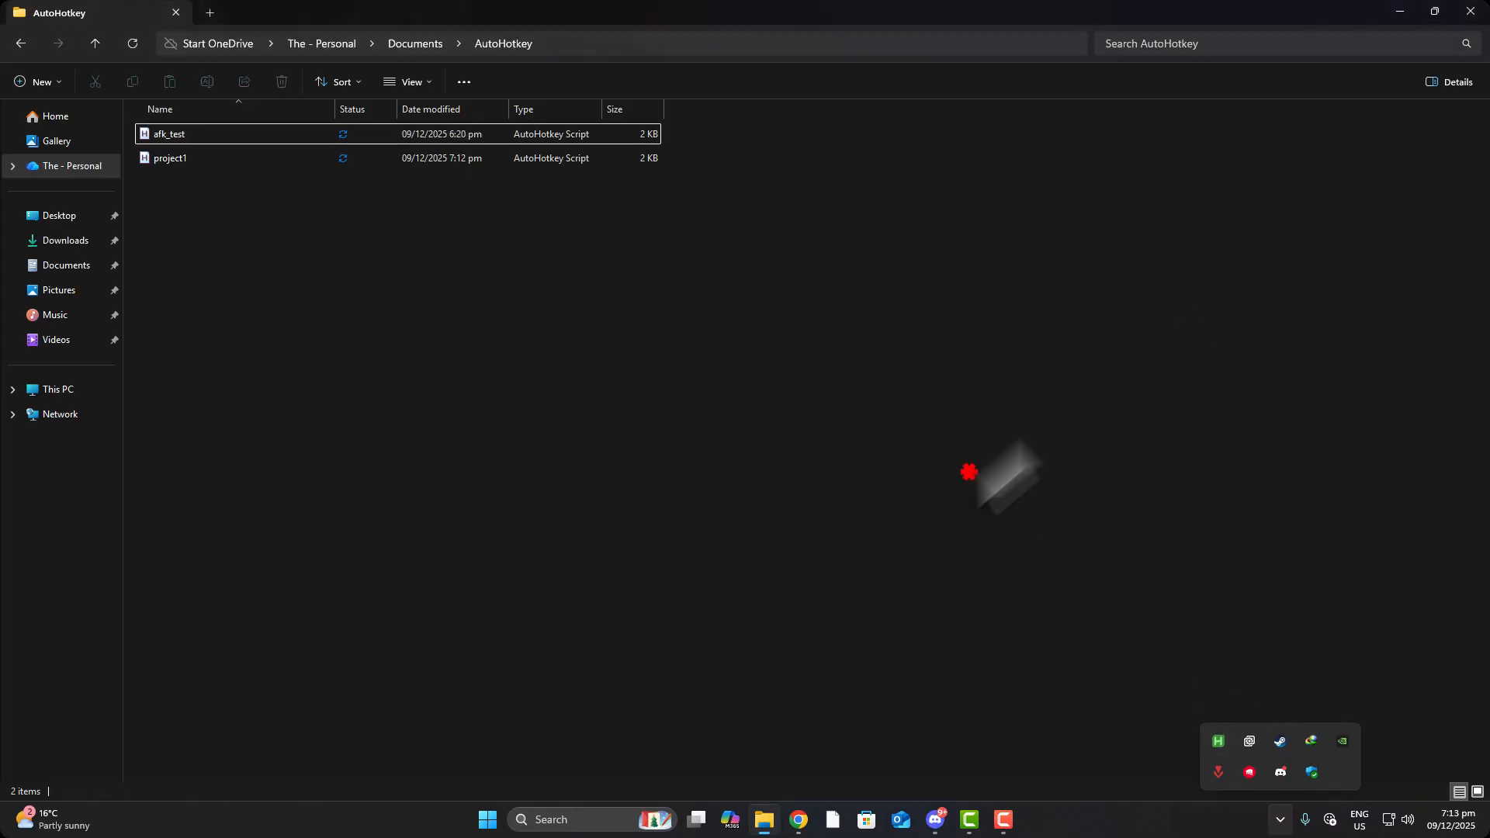
{"action": "left_click", "coordinate": [1471, 12]}
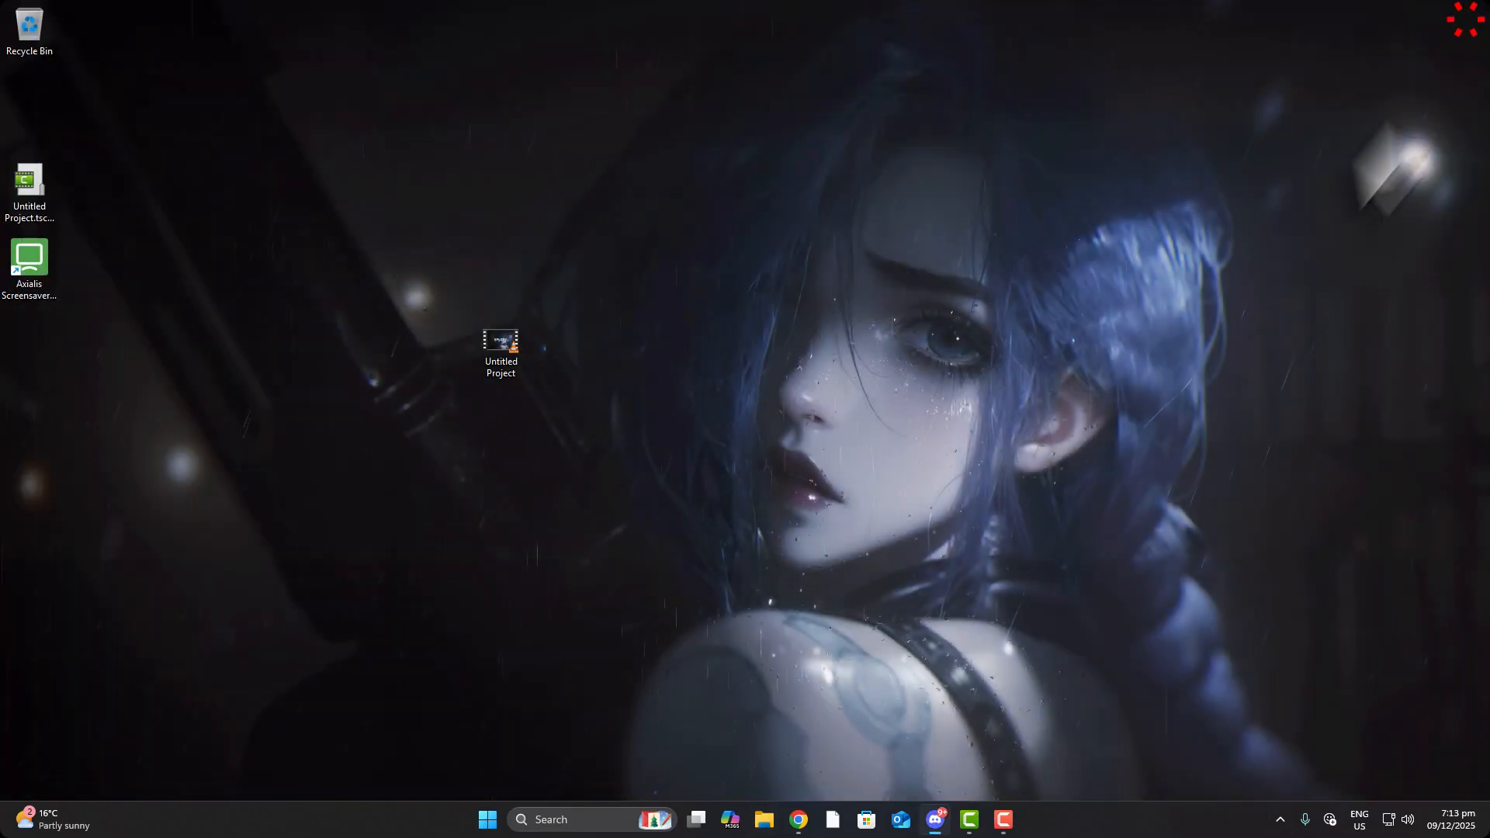